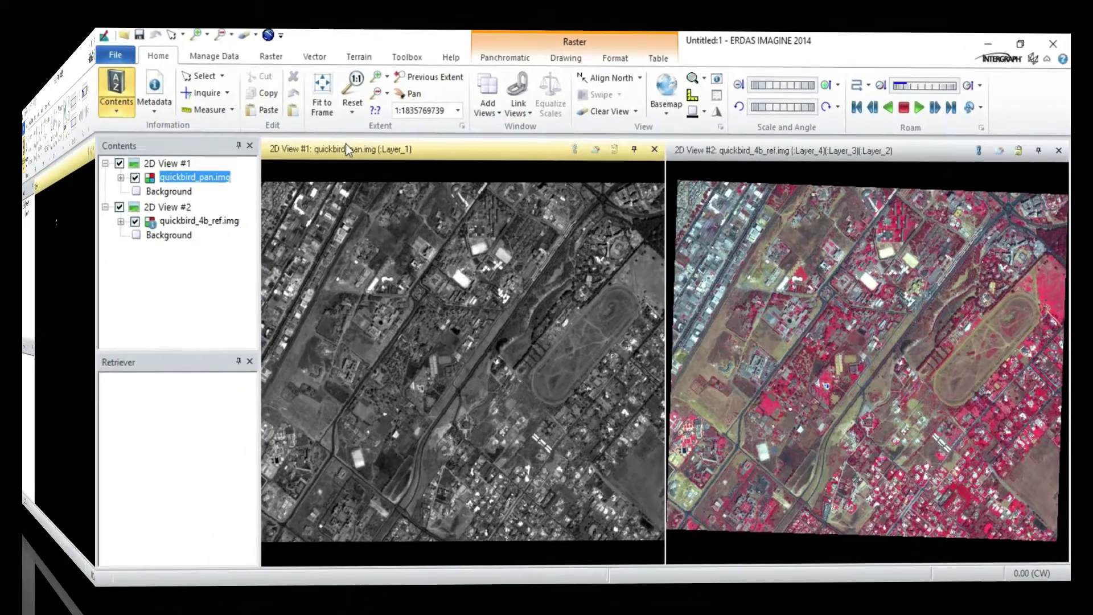
Arrange the workspace to display two 2D views side by side and activate the first view
left_click(381, 134)
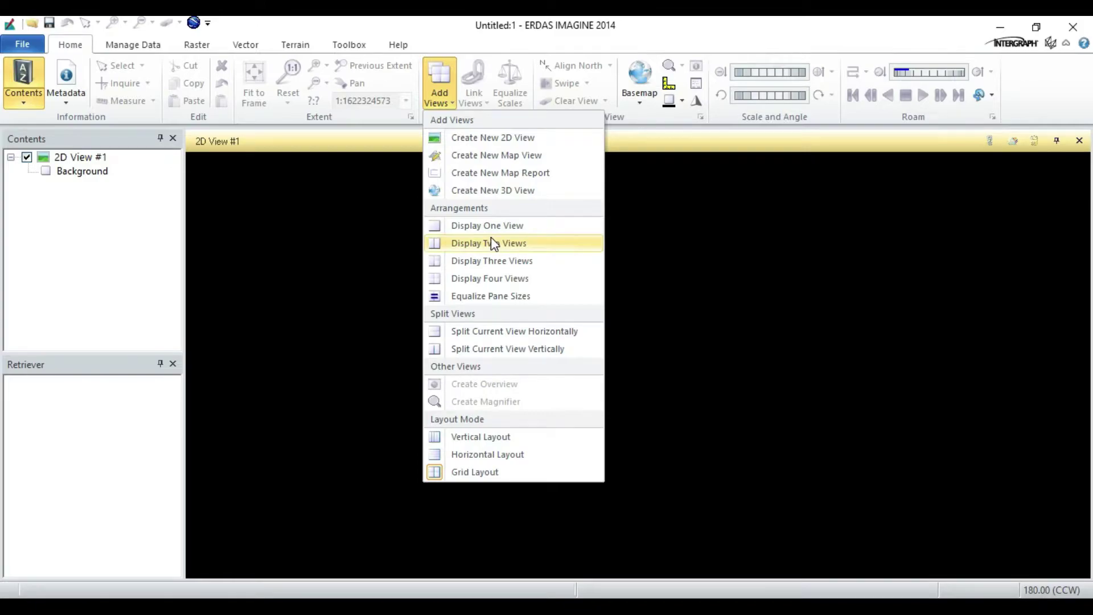
left_click(491, 243)
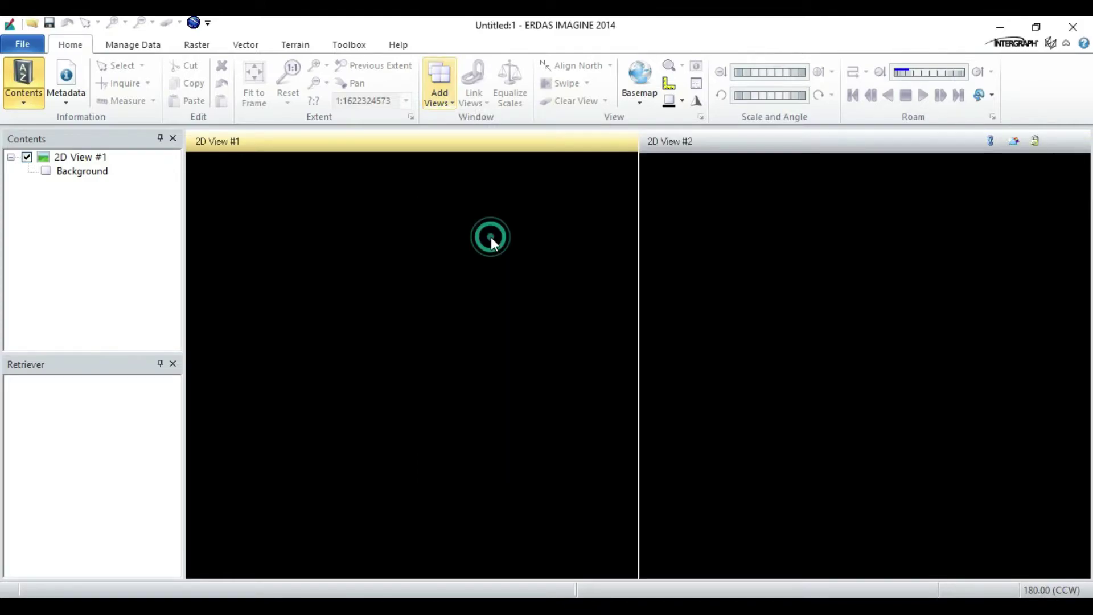
left_click(234, 140)
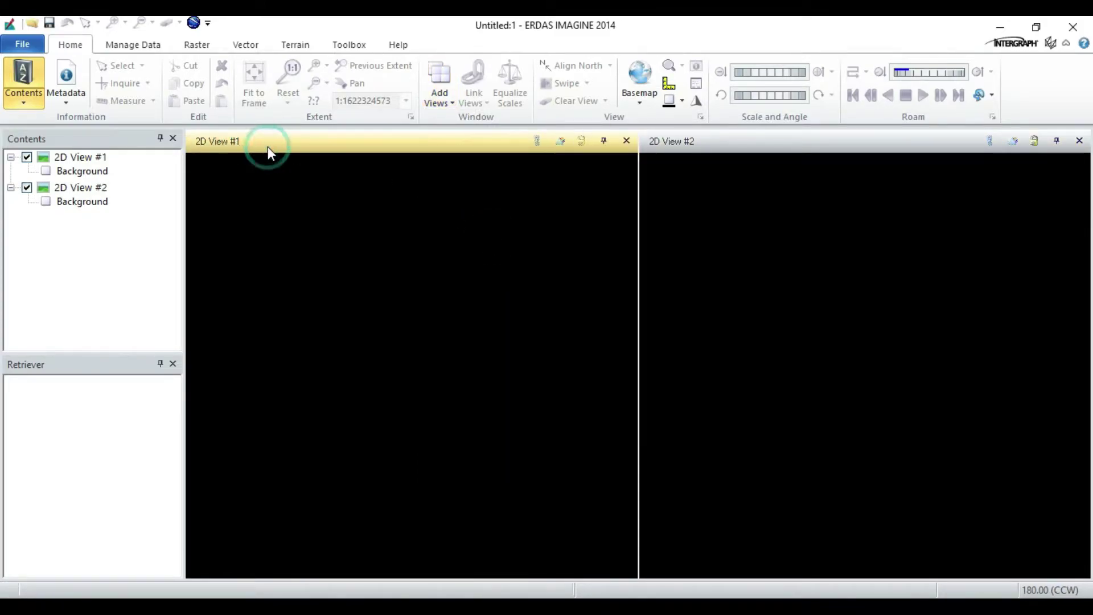
Load the raster quickbird_pan.img from the correction_geometrique folder into 2D View #1 with Fit to Frame enabled
left_click(85, 158)
left_click(30, 45)
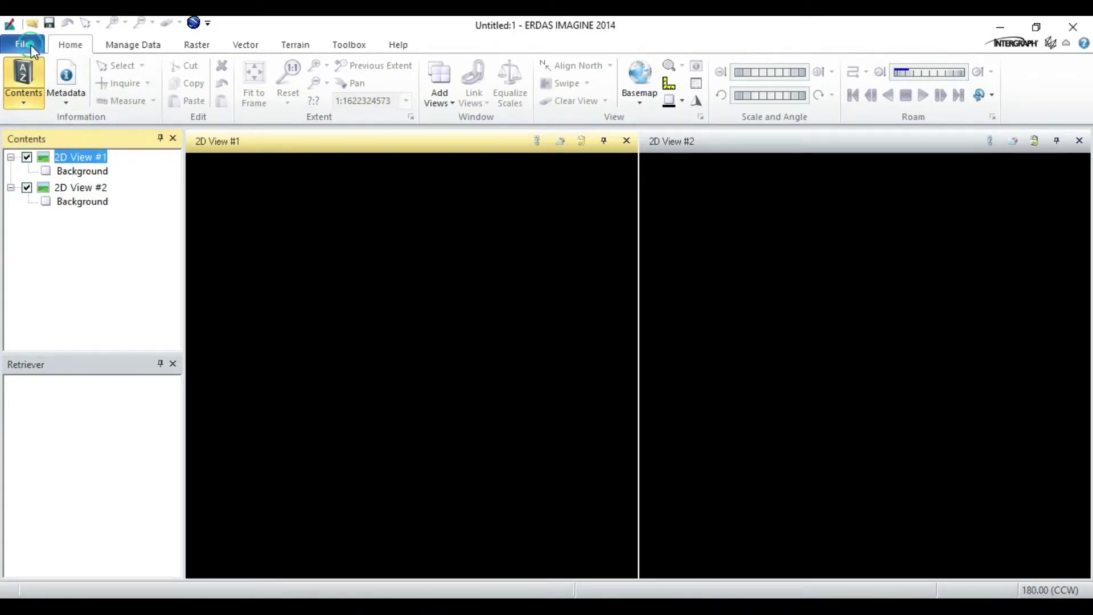
mouse_move(101, 120)
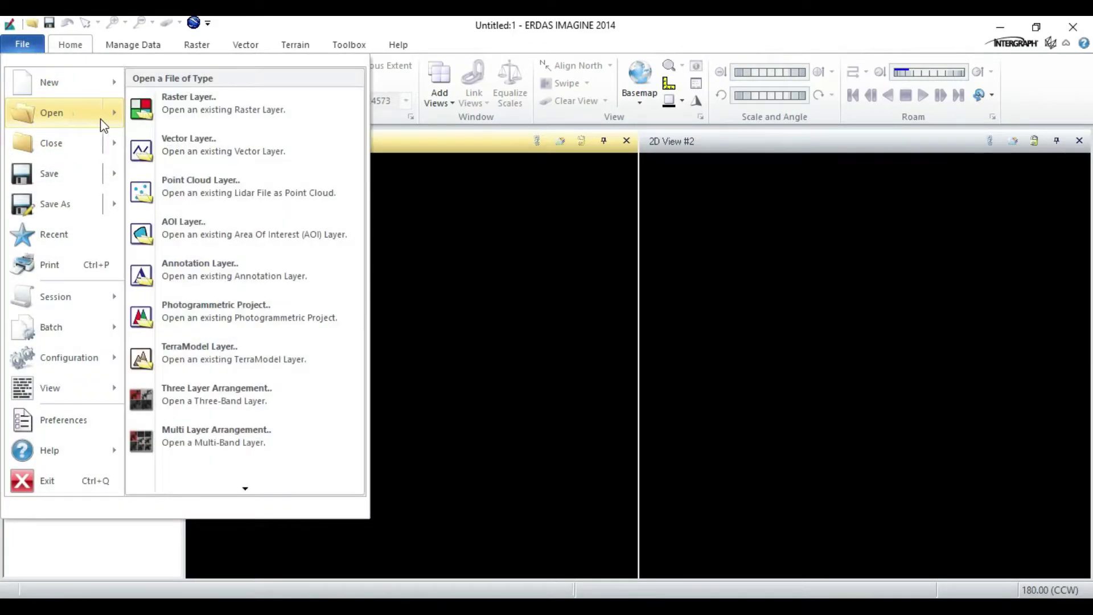
left_click(149, 111)
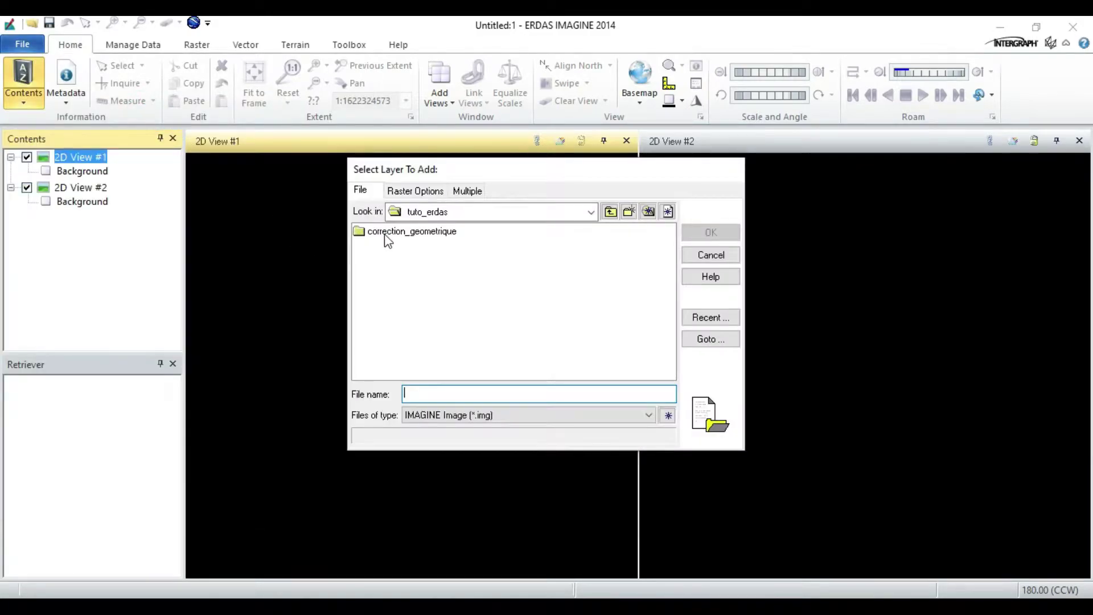
double_click(386, 234)
left_click(402, 245)
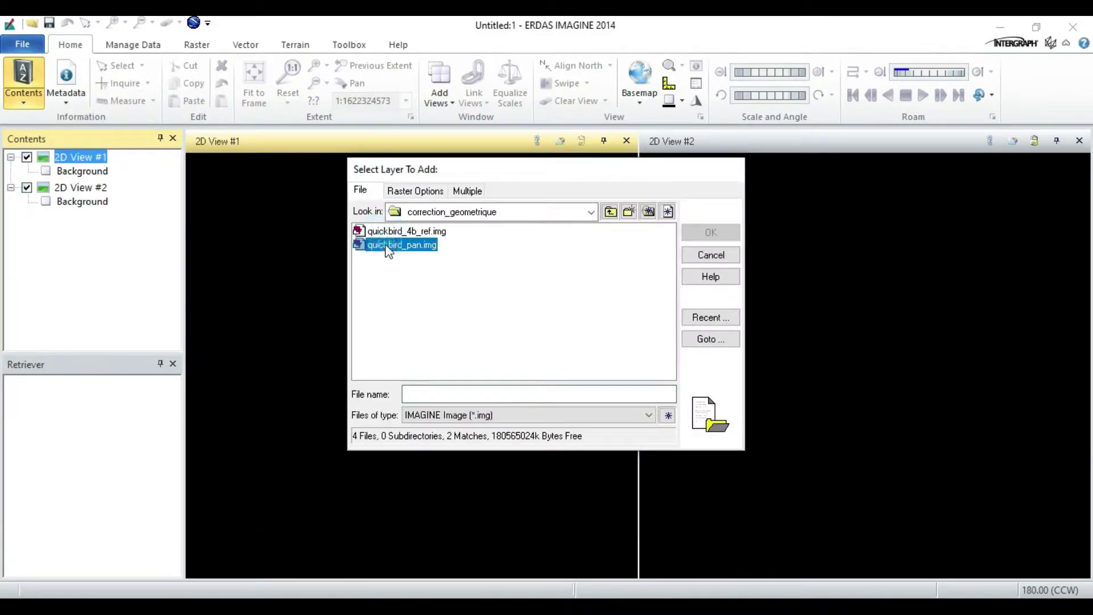
left_click(416, 192)
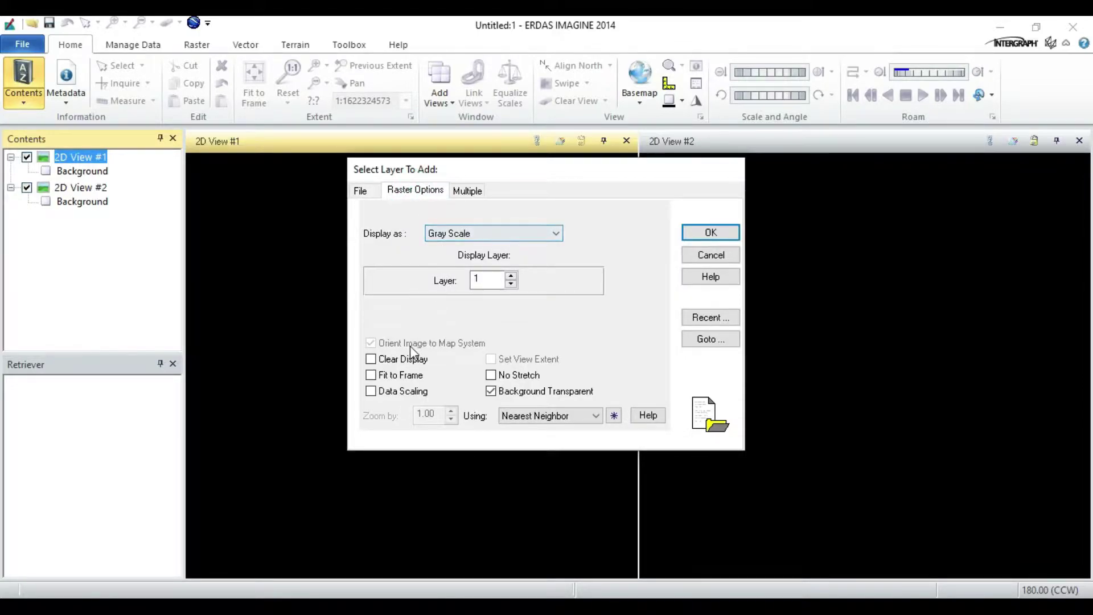
left_click(398, 376)
left_click(711, 233)
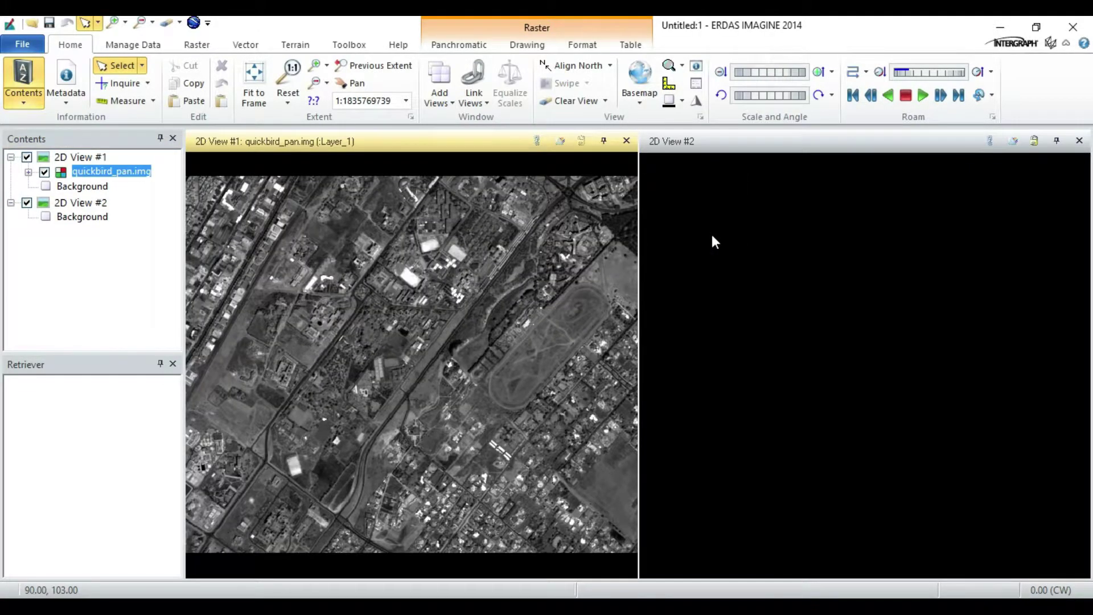
Load the raster quickbird_4b_ref.img from the correction_geometrique folder into 2D View #2 with Fit to Frame enabled
left_click(724, 148)
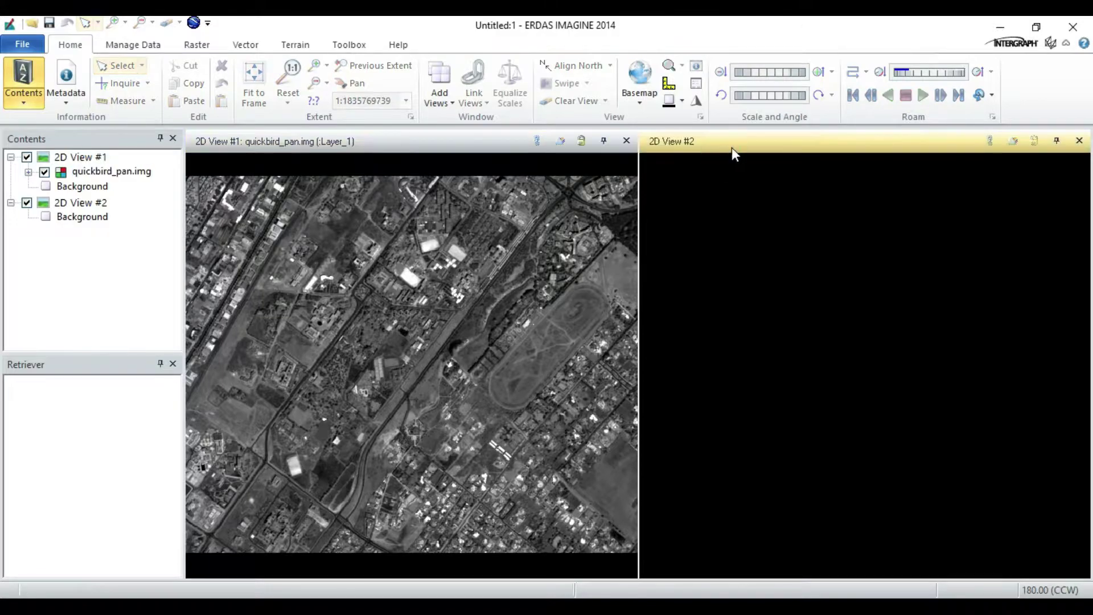
left_click(77, 204)
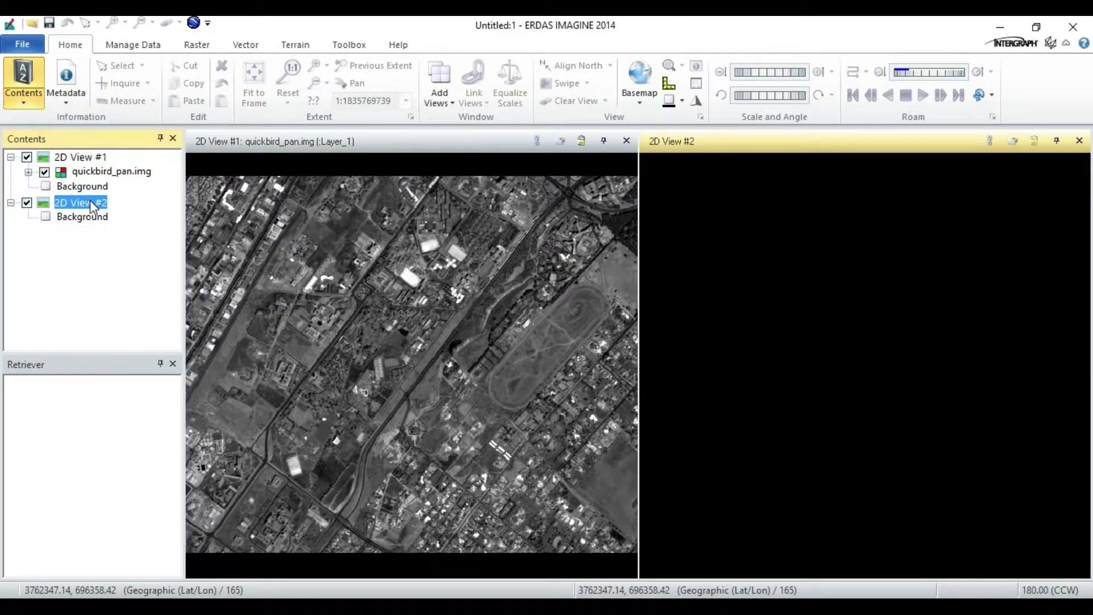
left_click(22, 45)
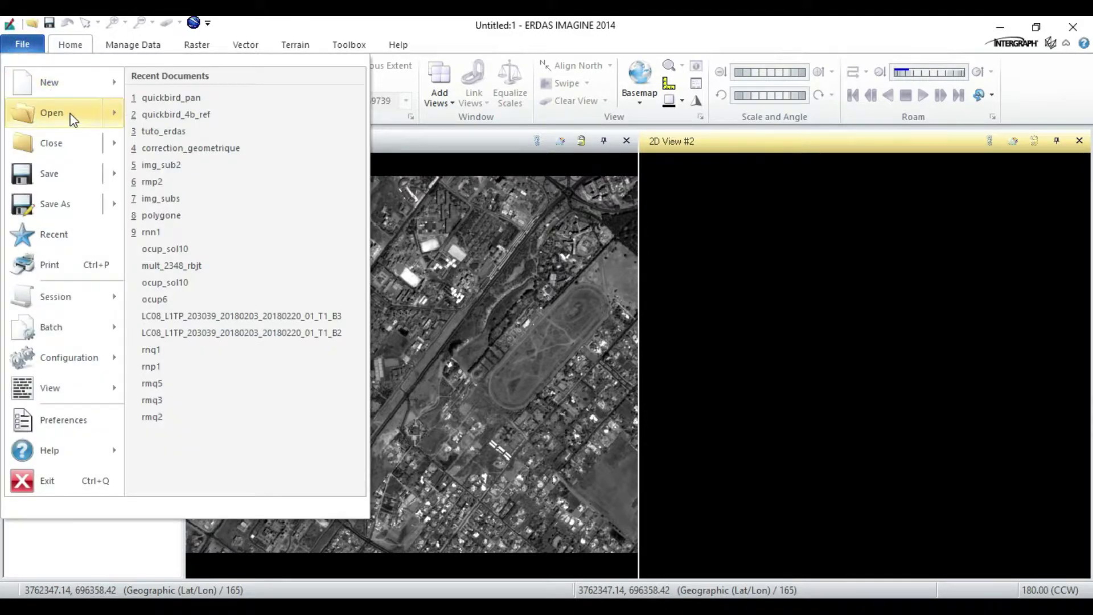
mouse_move(72, 114)
left_click(138, 101)
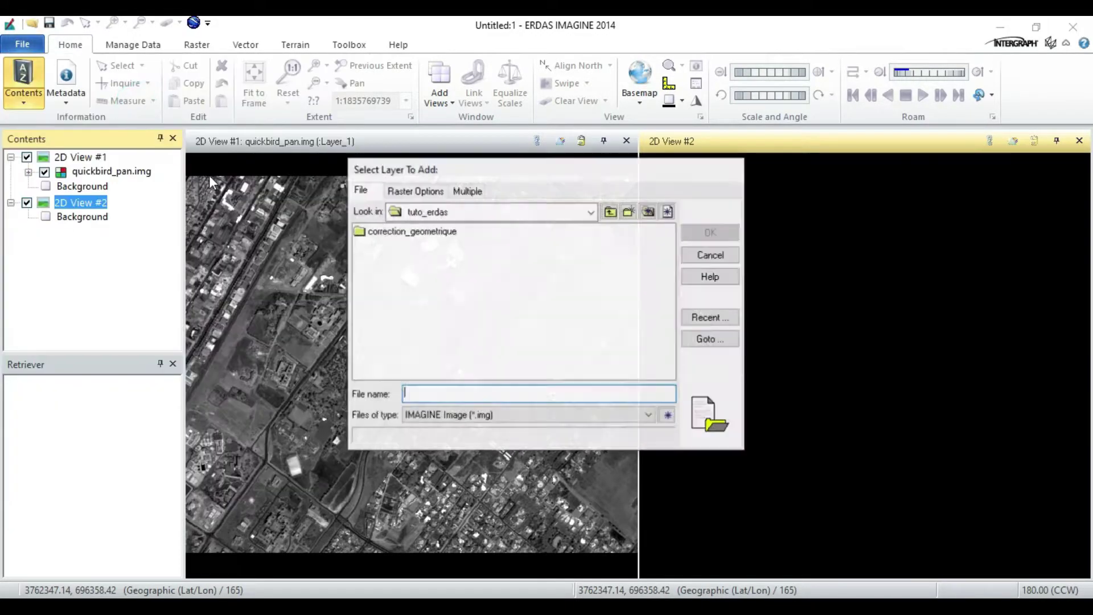
double_click(385, 232)
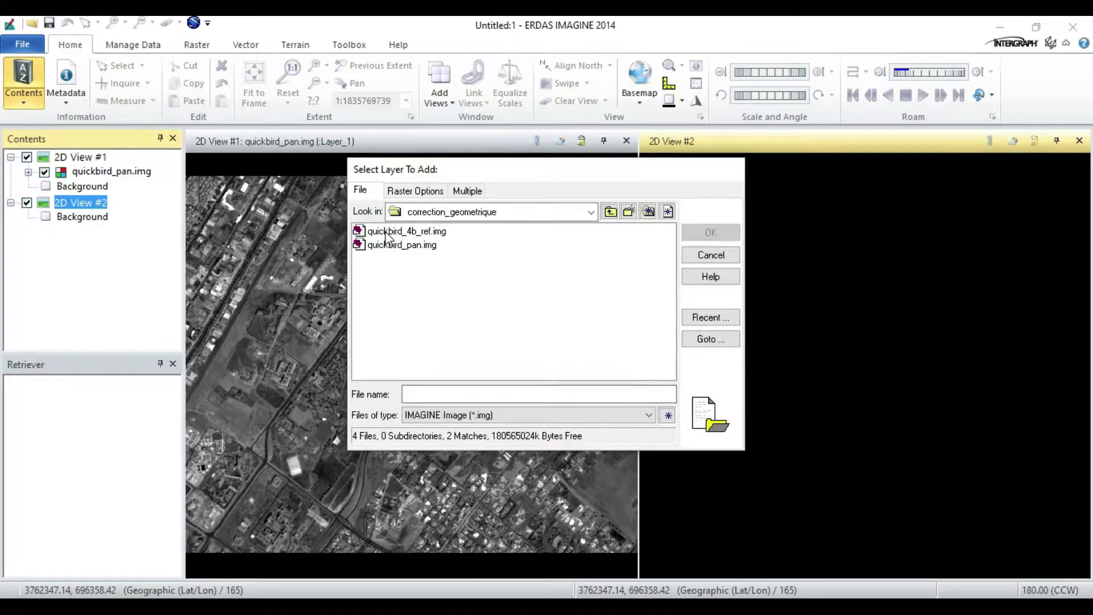
left_click(386, 232)
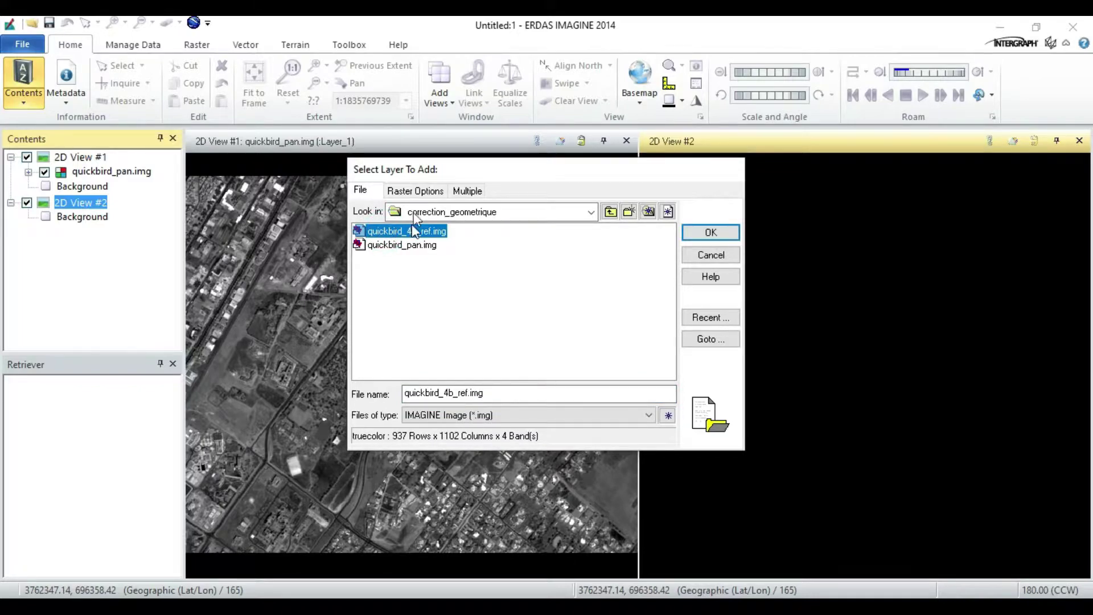
left_click(418, 191)
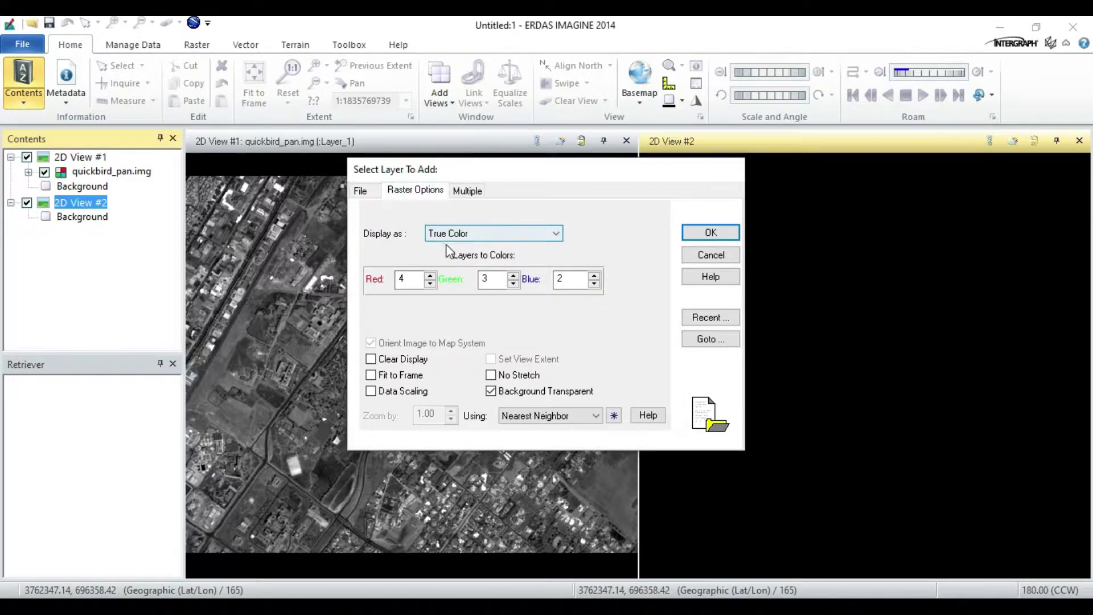
left_click(412, 376)
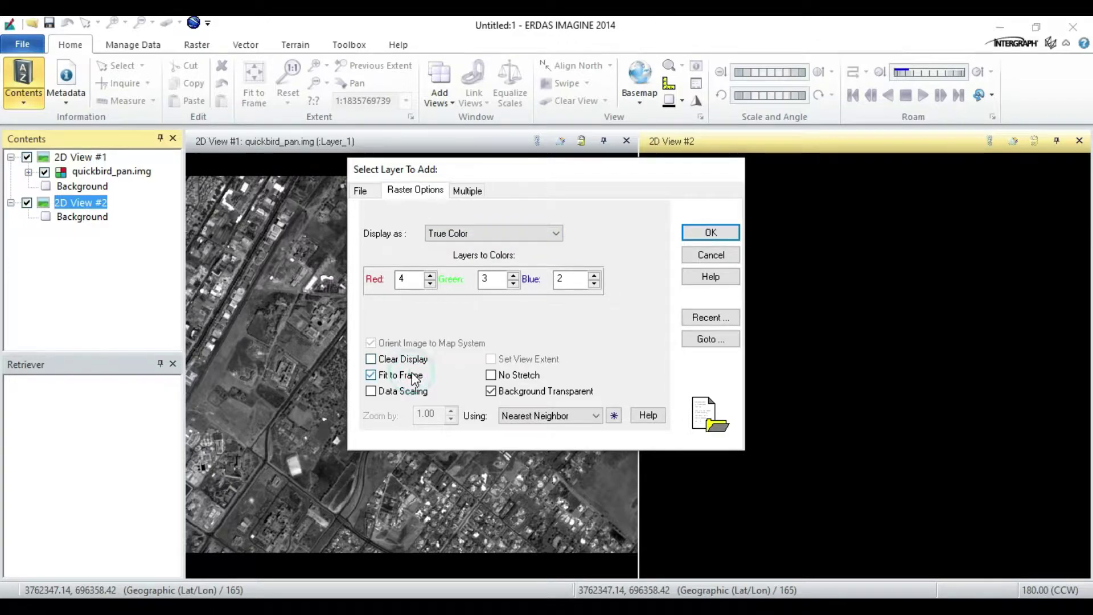
left_click(721, 229)
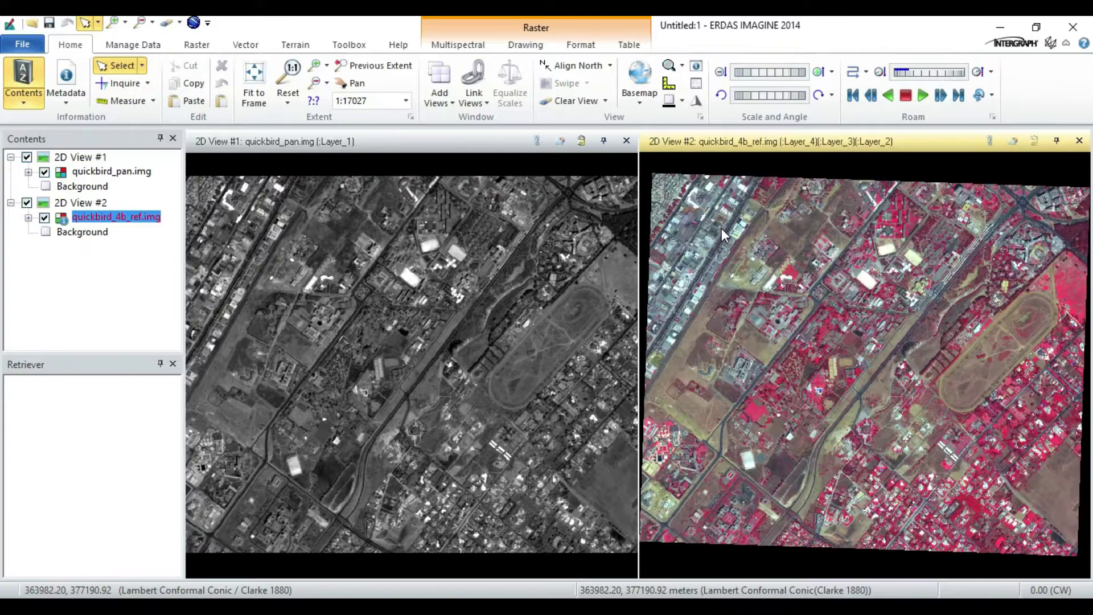
Examine the image metadata of quickbird_pan.img, including its map and projection information, and close it
left_click(70, 103)
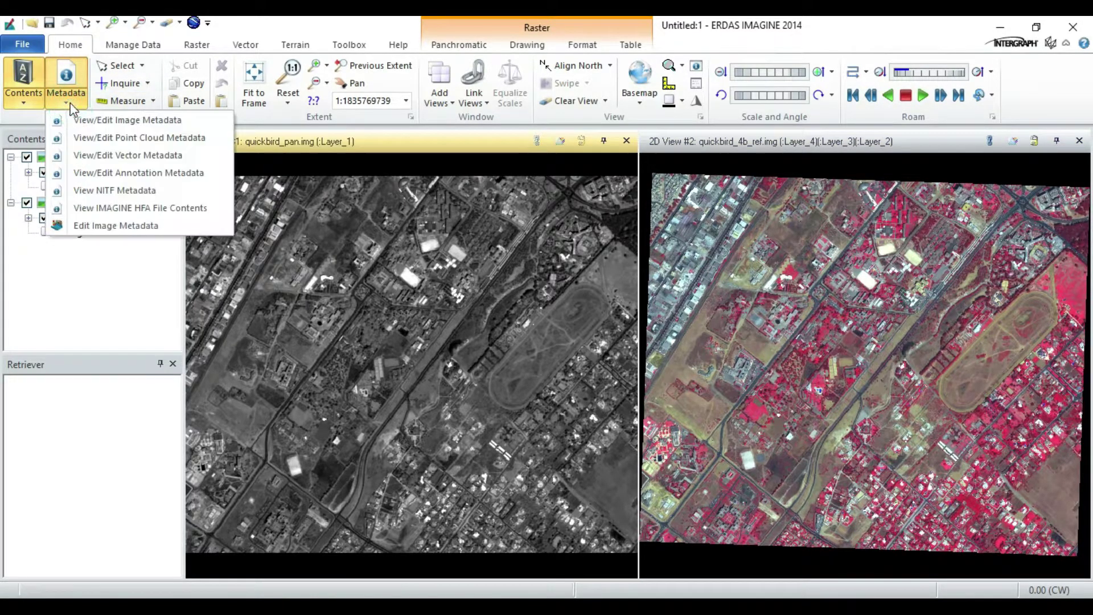
left_click(90, 122)
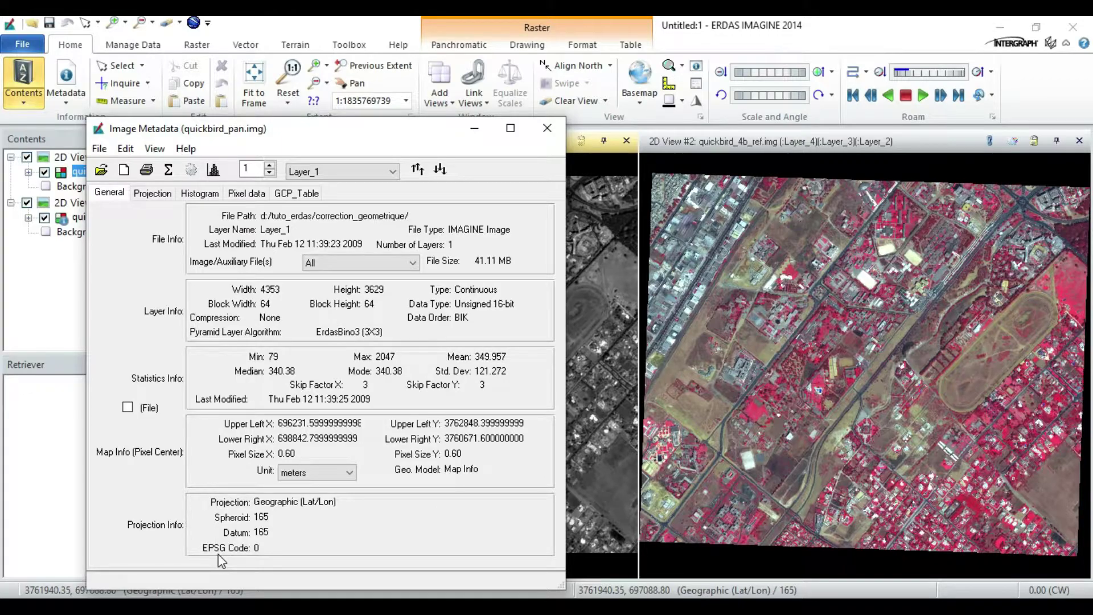
left_click(548, 130)
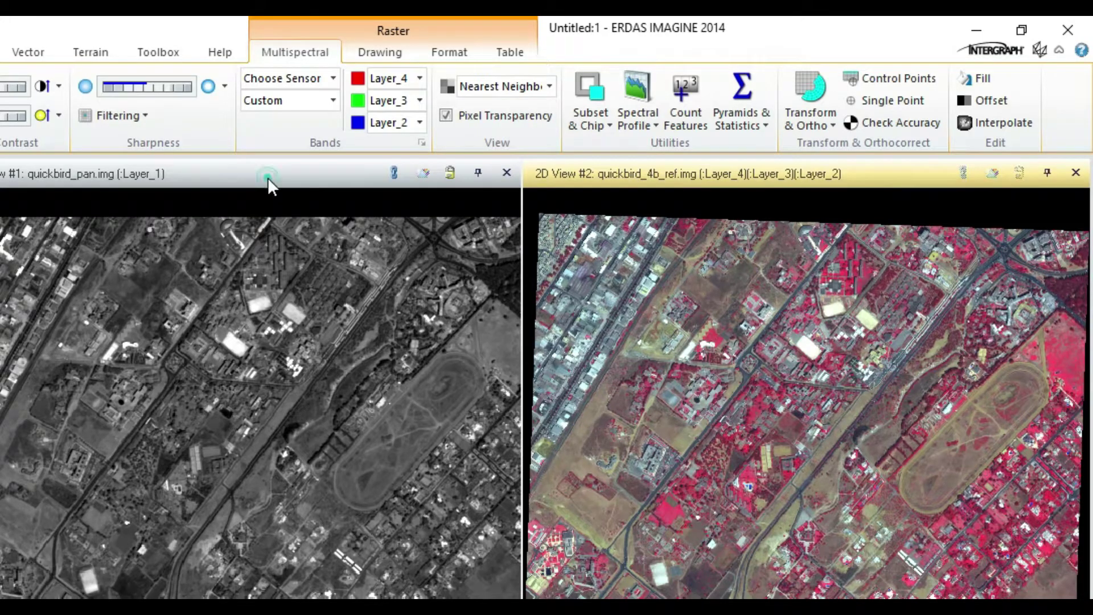
Start control point correction on the panchromatic image in 2D View #1 using the Polynomial geometric model
left_click(268, 177)
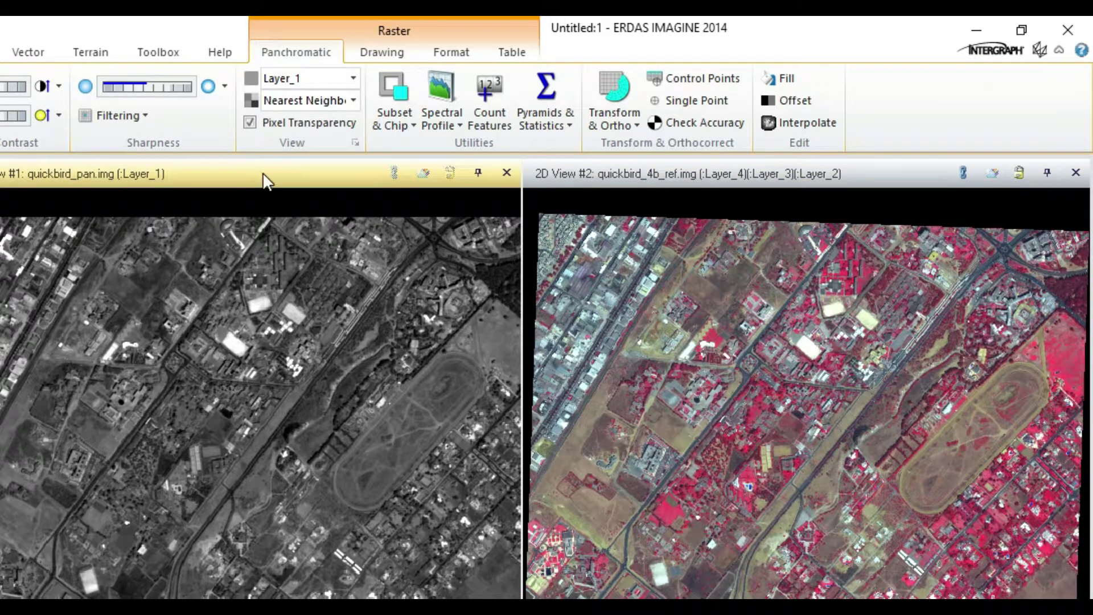
left_click(305, 54)
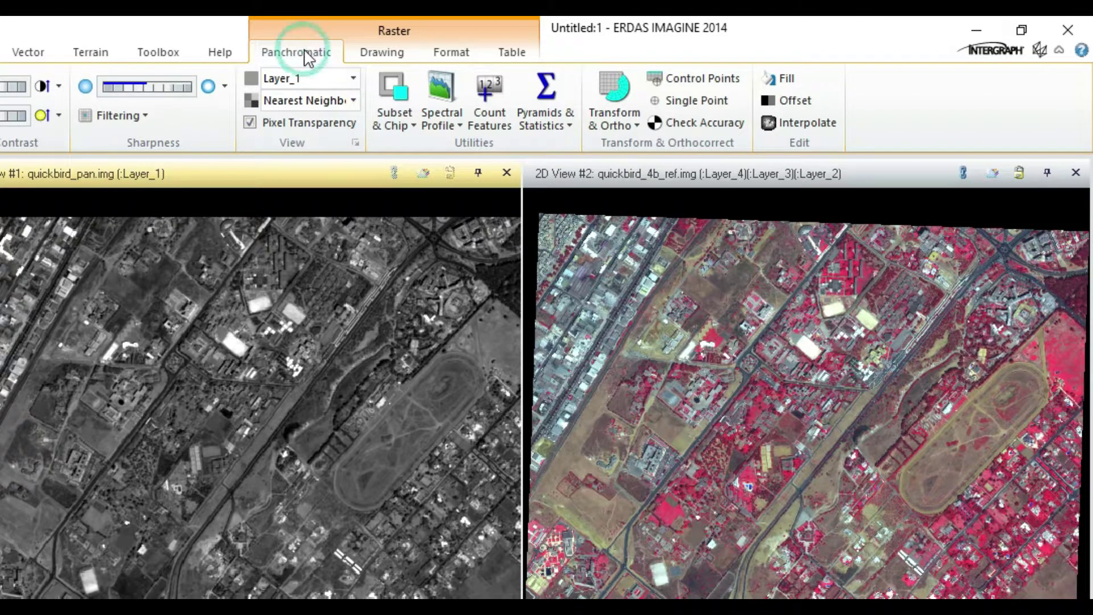
left_click(676, 81)
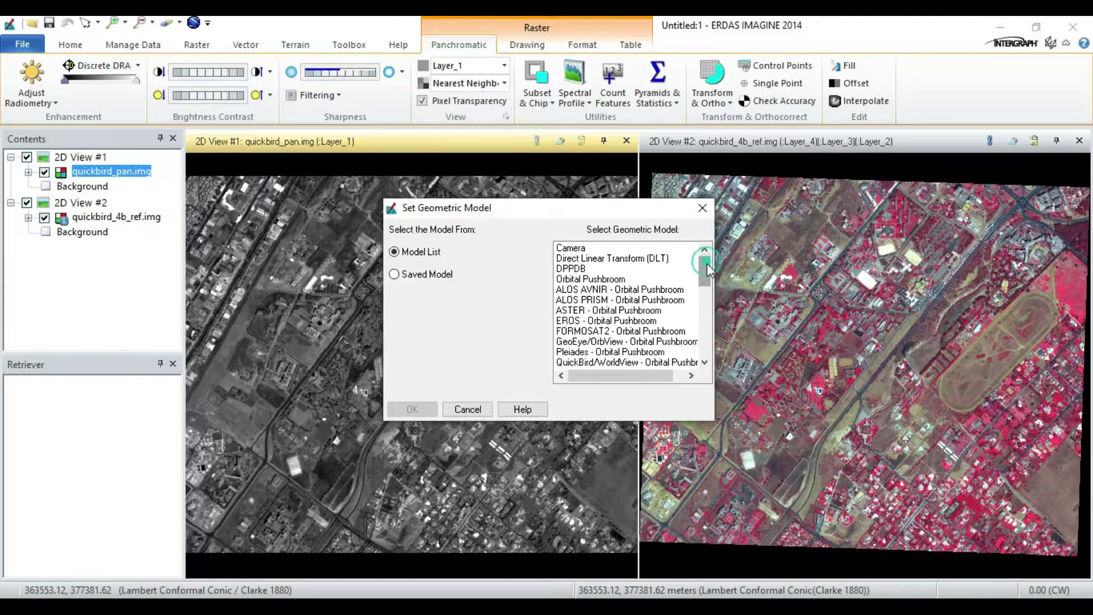
left_click_drag(706, 263, 705, 333)
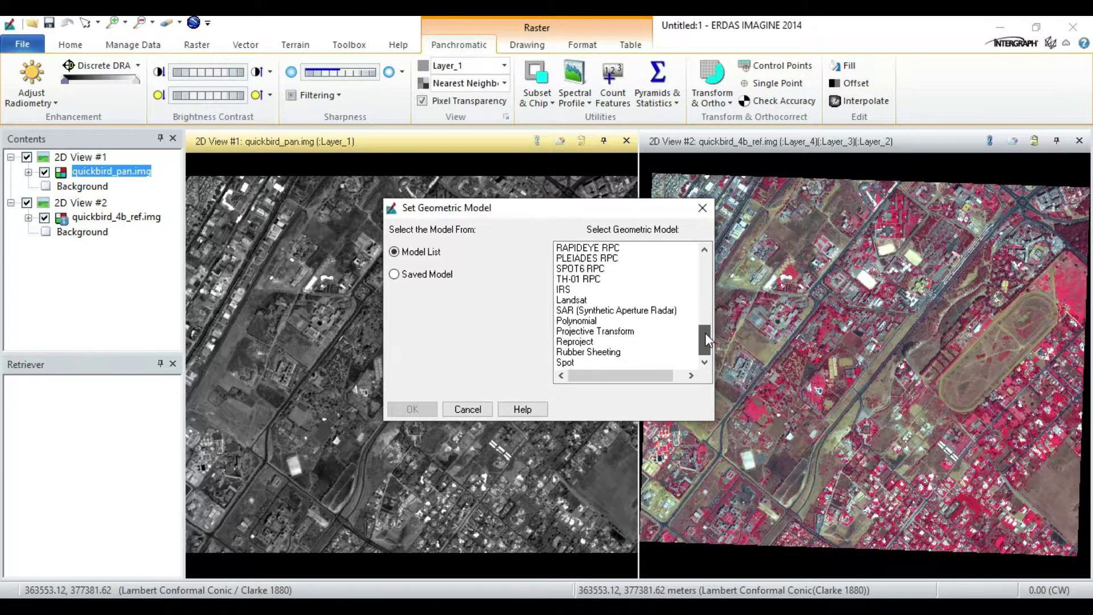
left_click(585, 321)
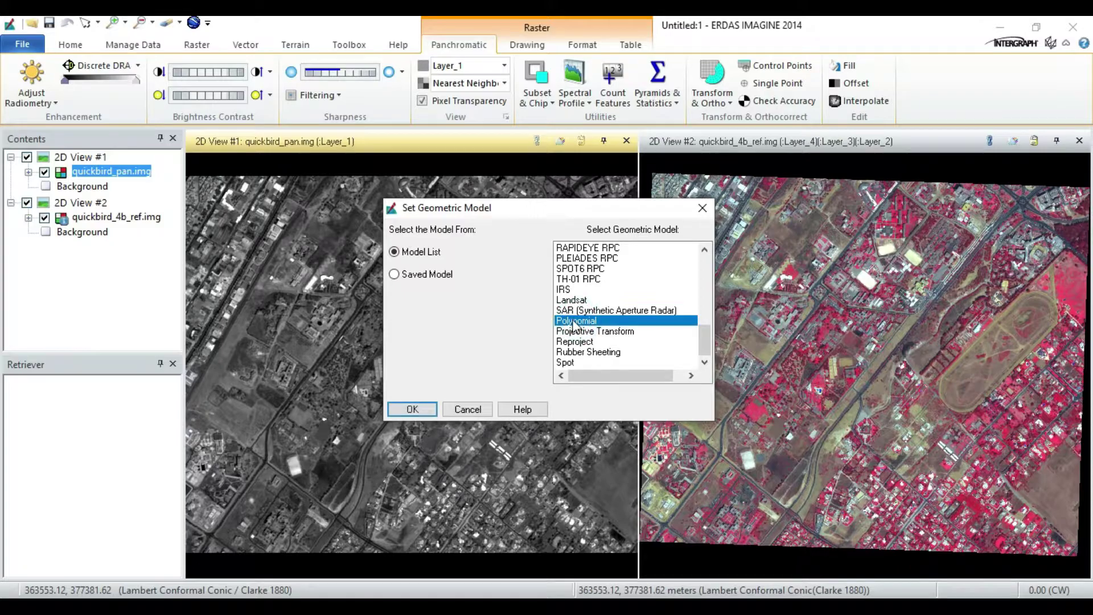
left_click(413, 410)
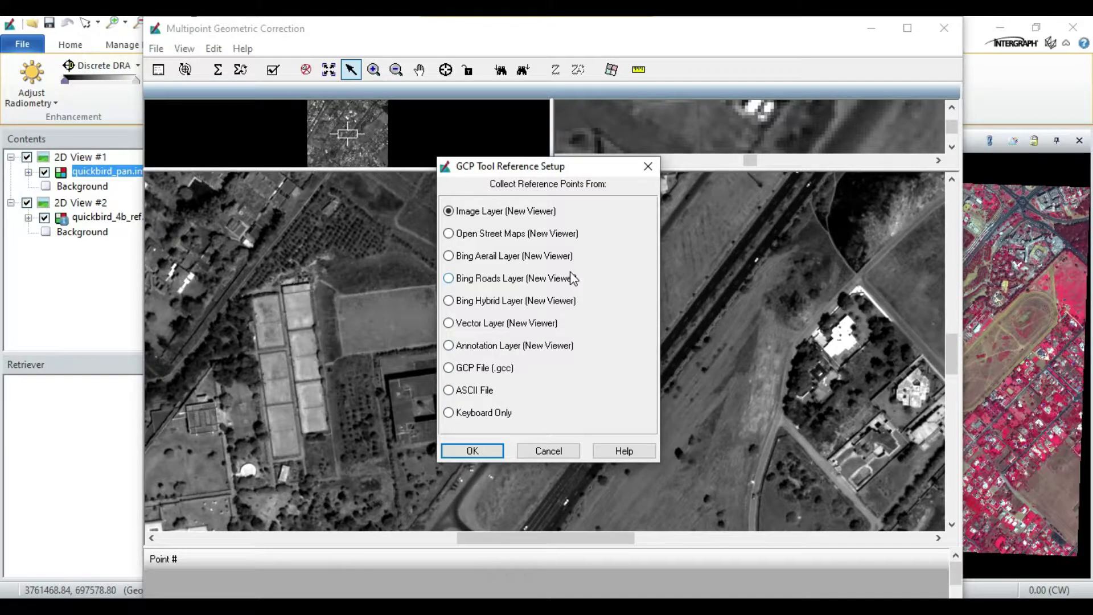
Collect reference points from an image layer, using quickbird_4b_ref.img in correction_geometrique as reference, and accept its map information
left_click(593, 172)
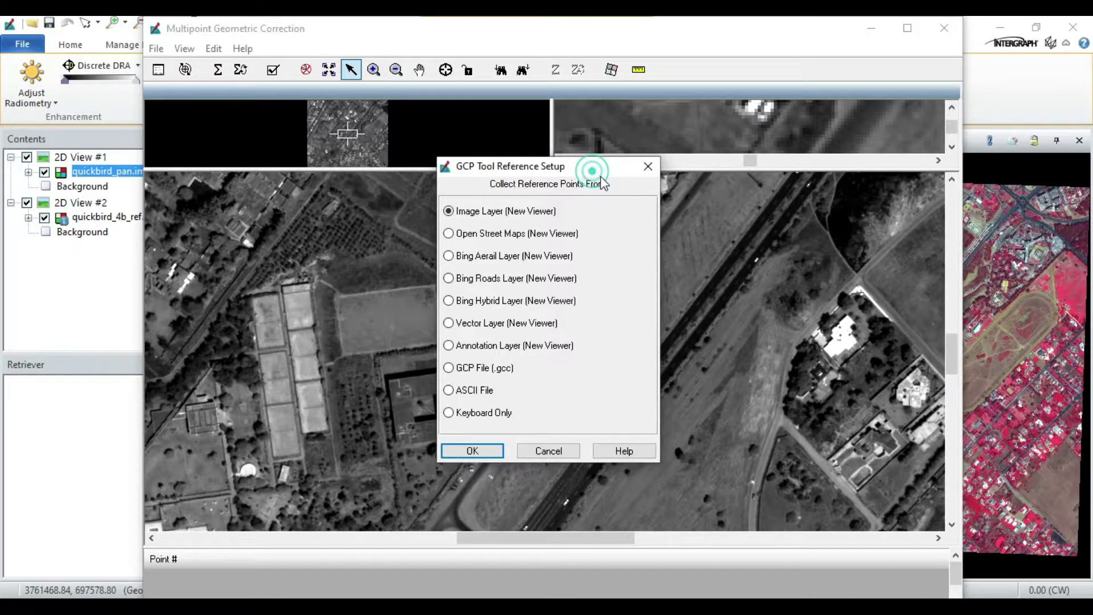
left_click_drag(601, 177, 612, 181)
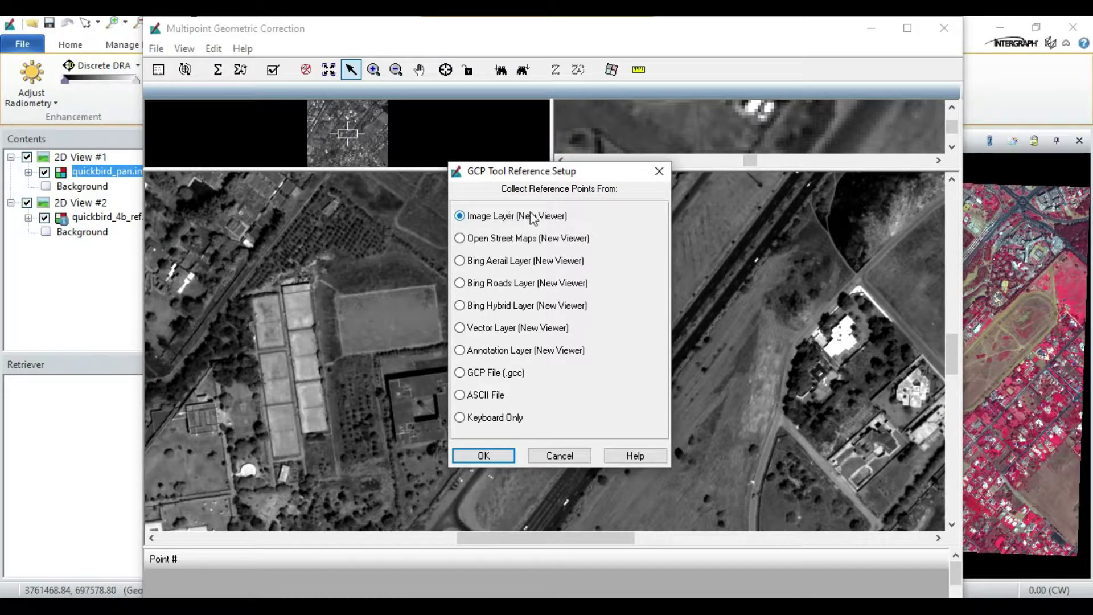
left_click(478, 454)
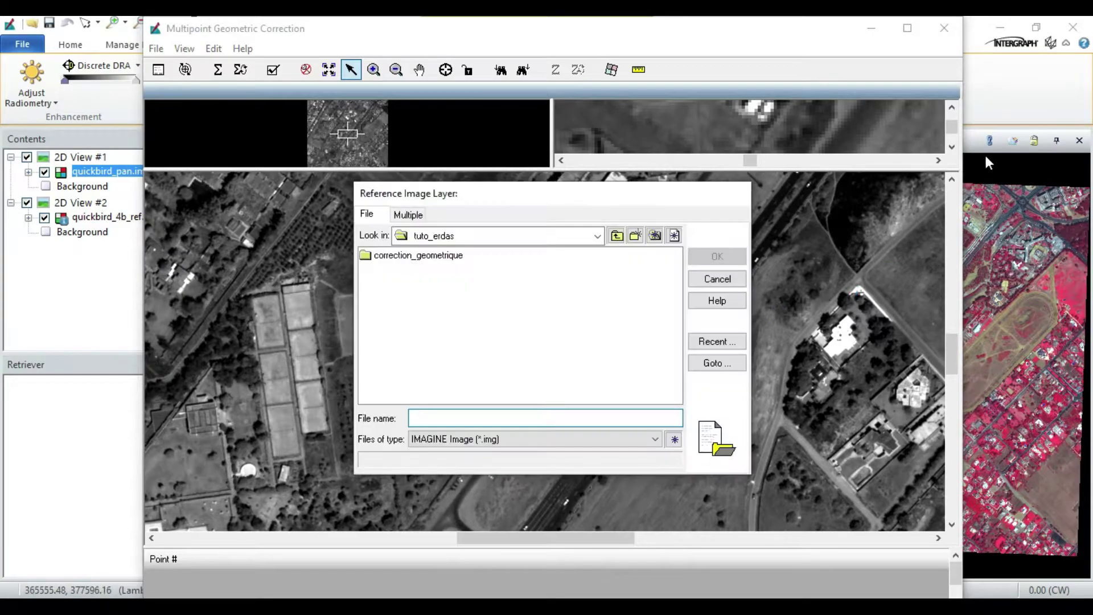
left_click(449, 257)
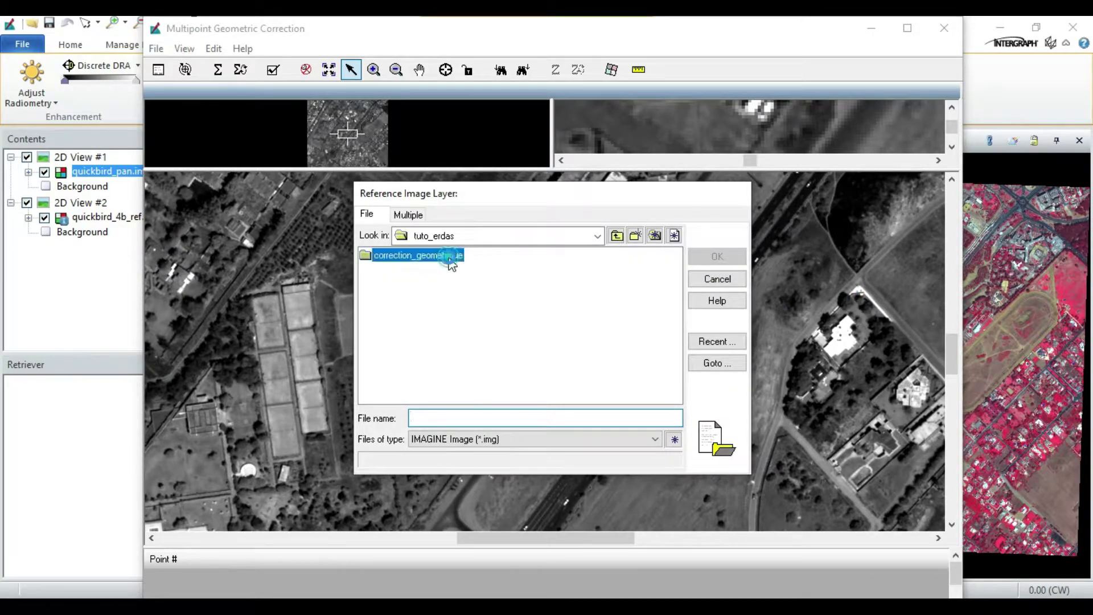
double_click(450, 257)
left_click(435, 256)
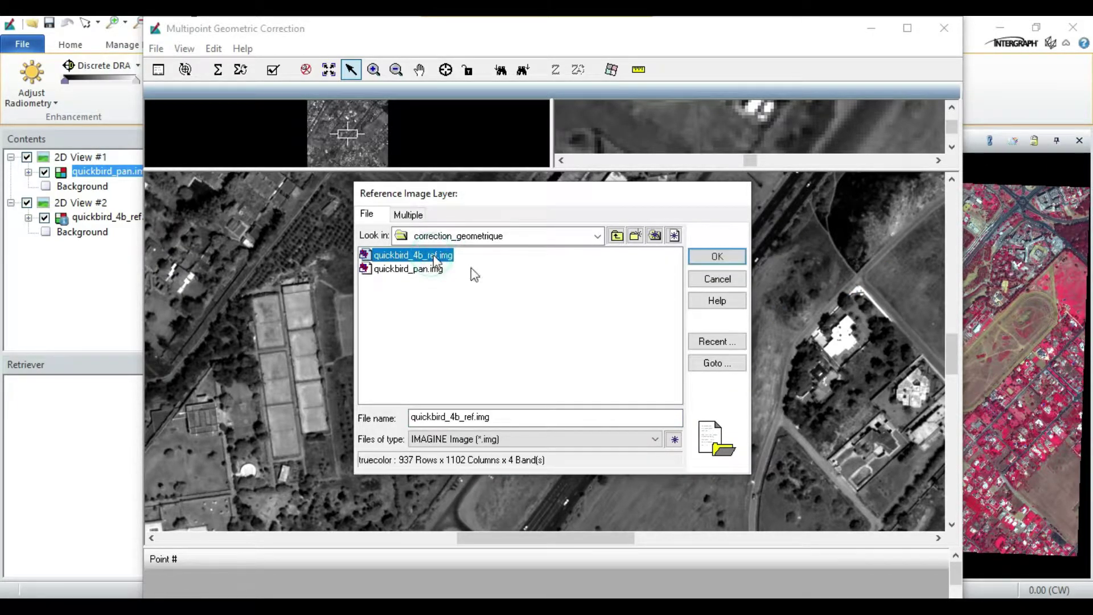
left_click(695, 259)
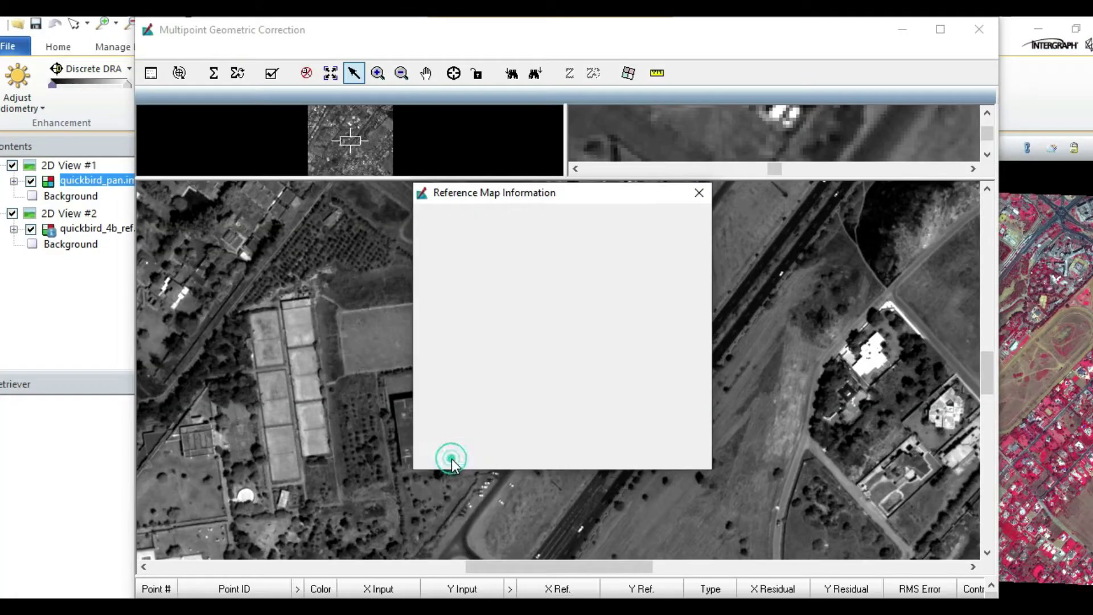
left_click(452, 459)
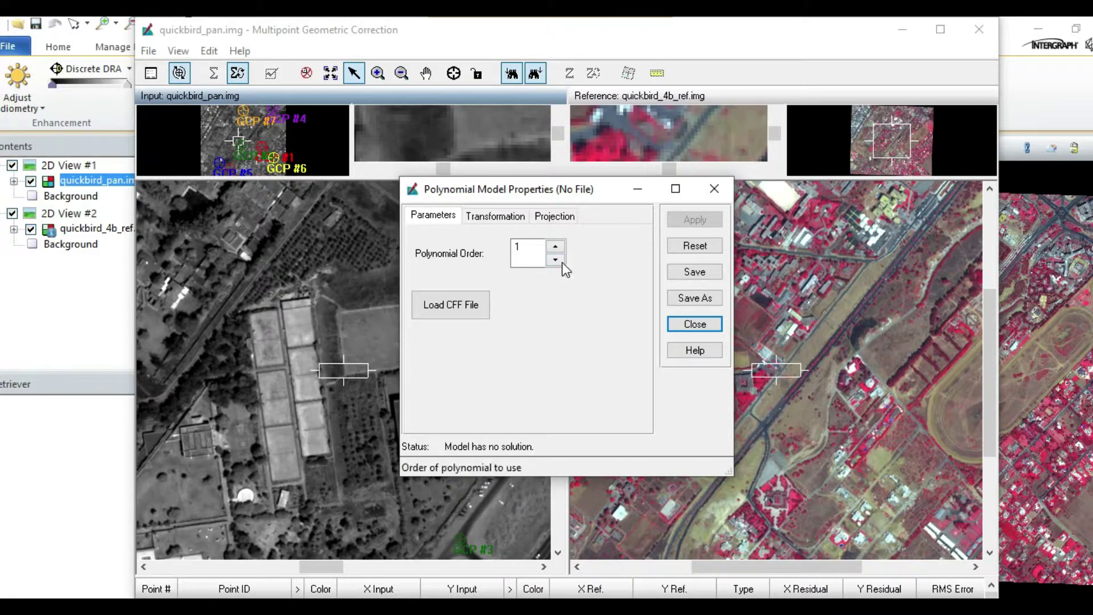
Accept the custom Lambert Conformal Conic projection with Clarke 1880 spheroid and Merchich datum for the polynomial model, and close its properties
left_click(555, 215)
left_click(524, 375)
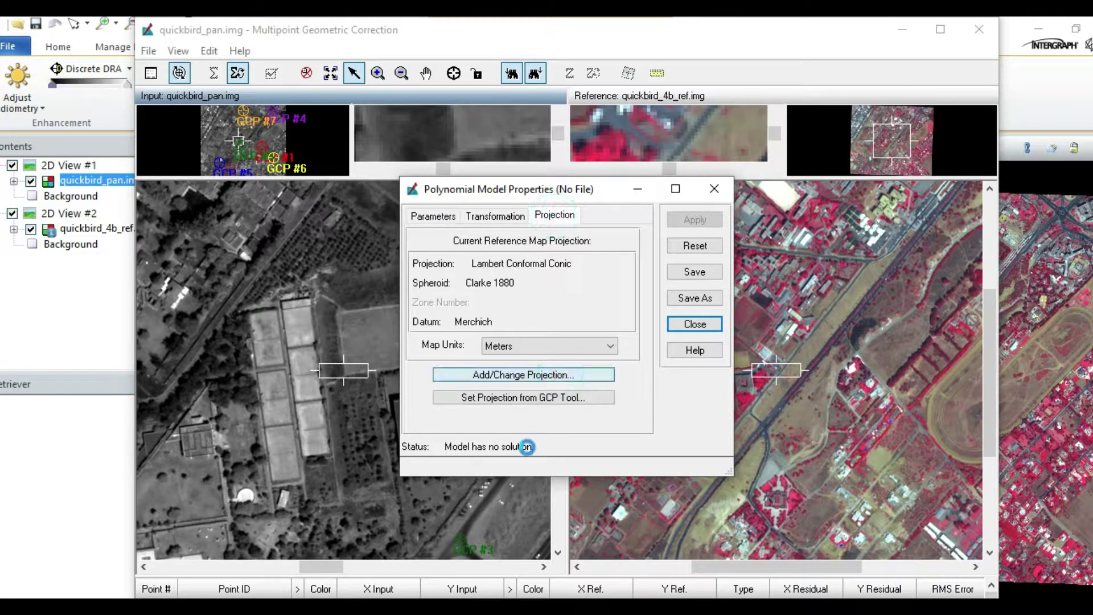
left_click(569, 372)
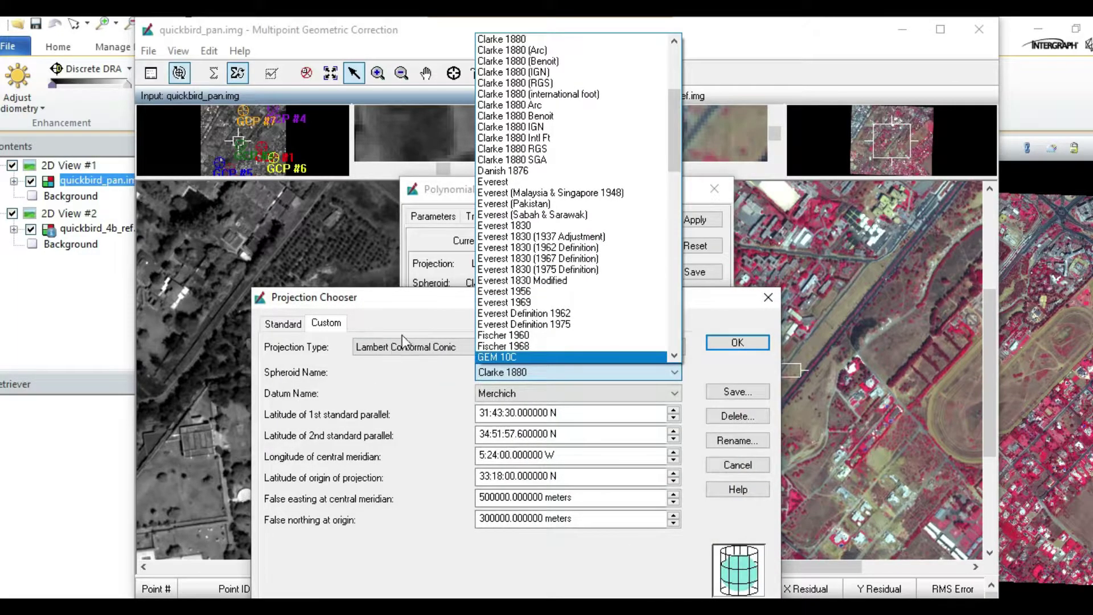
left_click(435, 294)
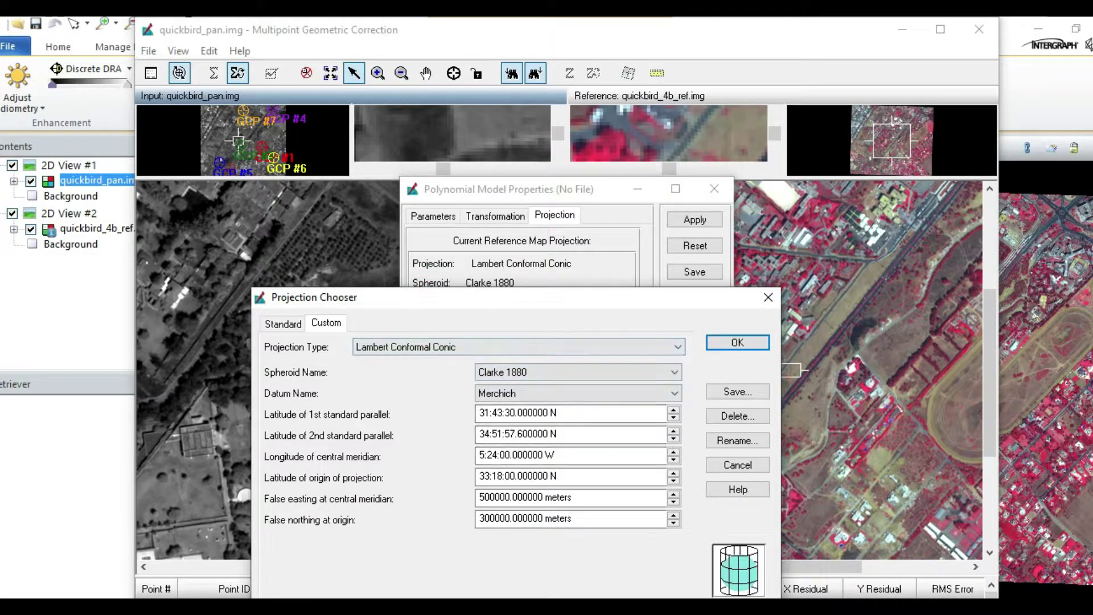
left_click_drag(549, 300, 548, 180)
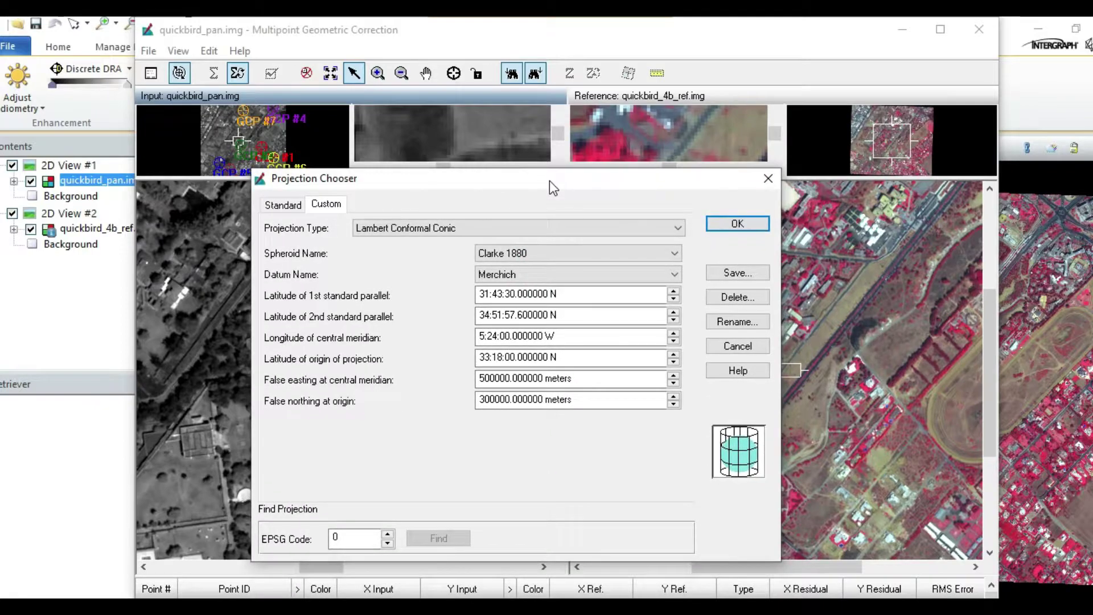
left_click(729, 227)
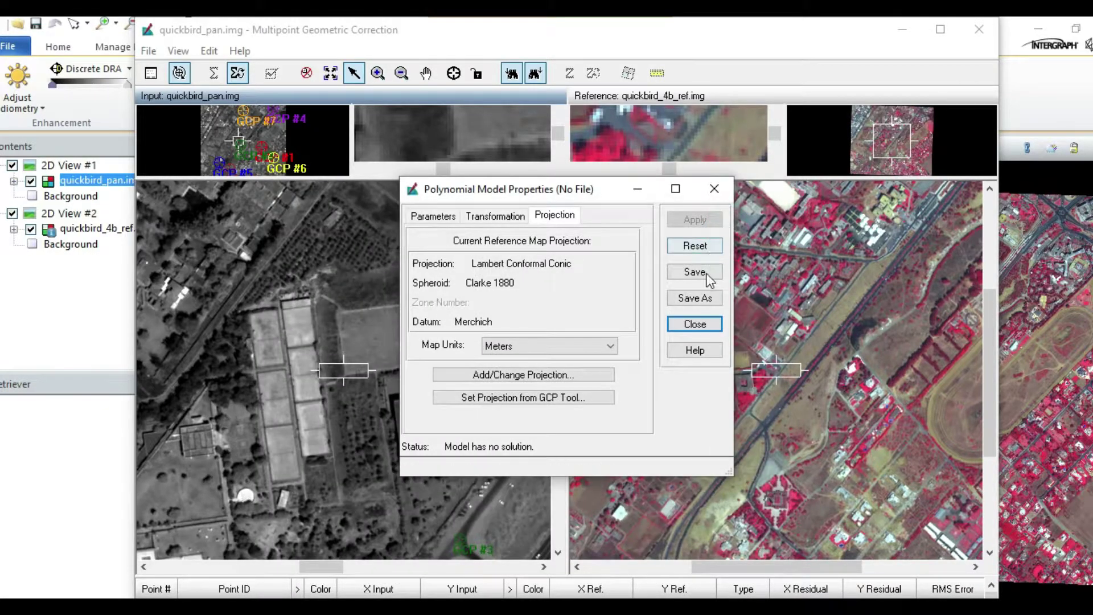
left_click(688, 325)
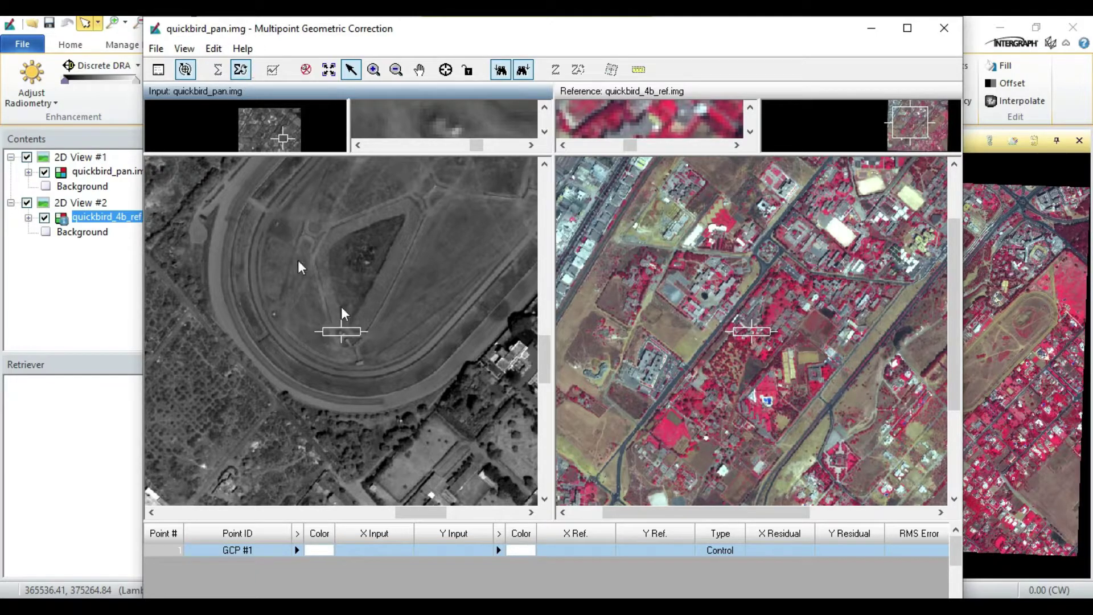
Compare the northeast corner of the reference image with the same area of the panchromatic image to look for common features
scroll(696, 374, "down", 3)
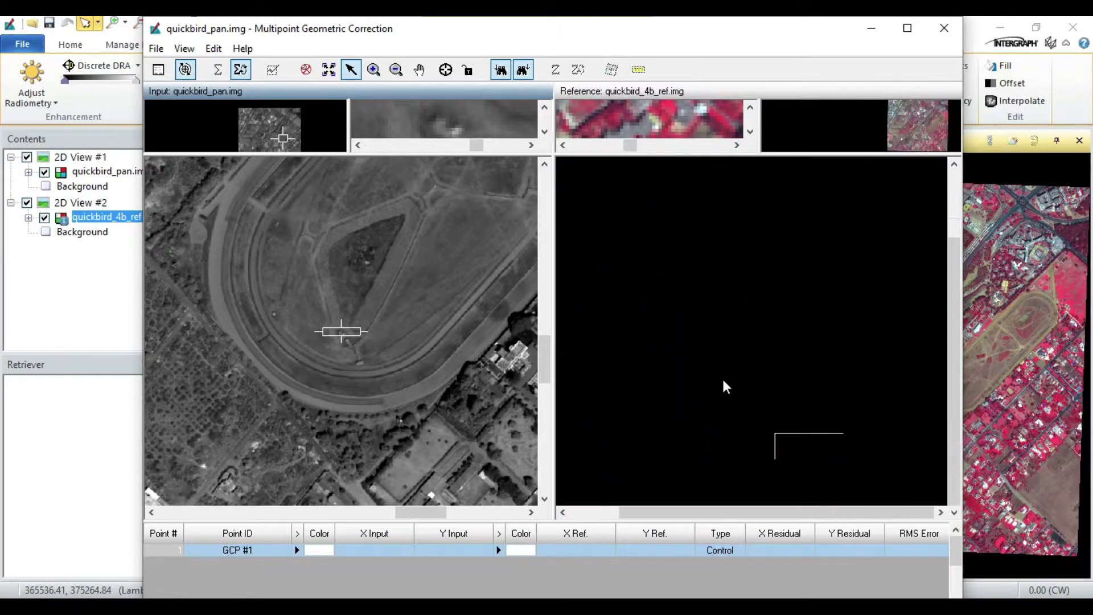
scroll(459, 404, "down", 3)
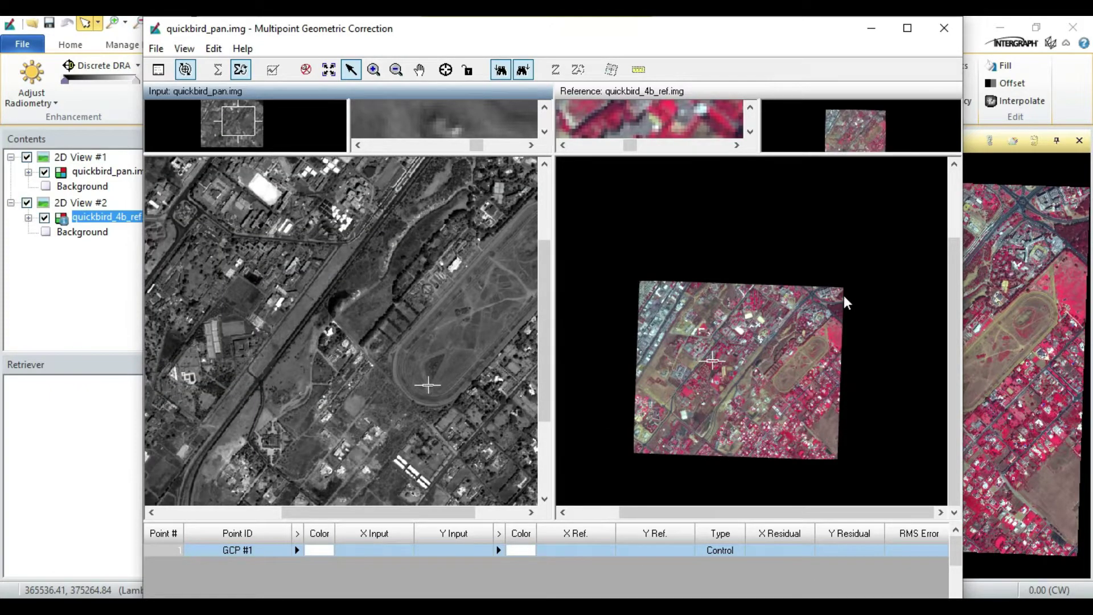
scroll(844, 295, "up", 4)
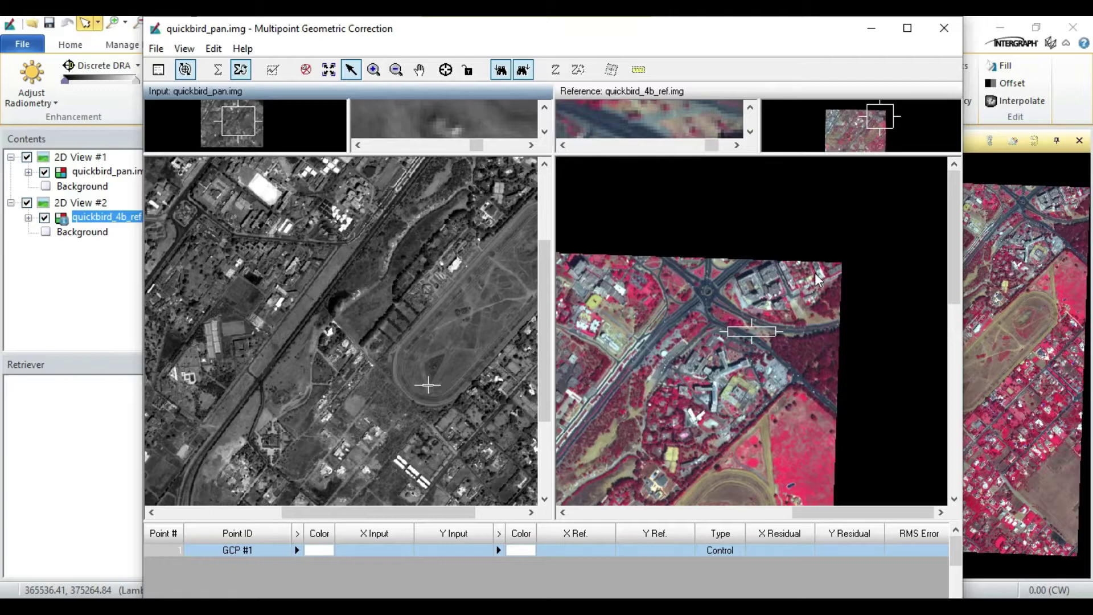
scroll(814, 272, "up", 3)
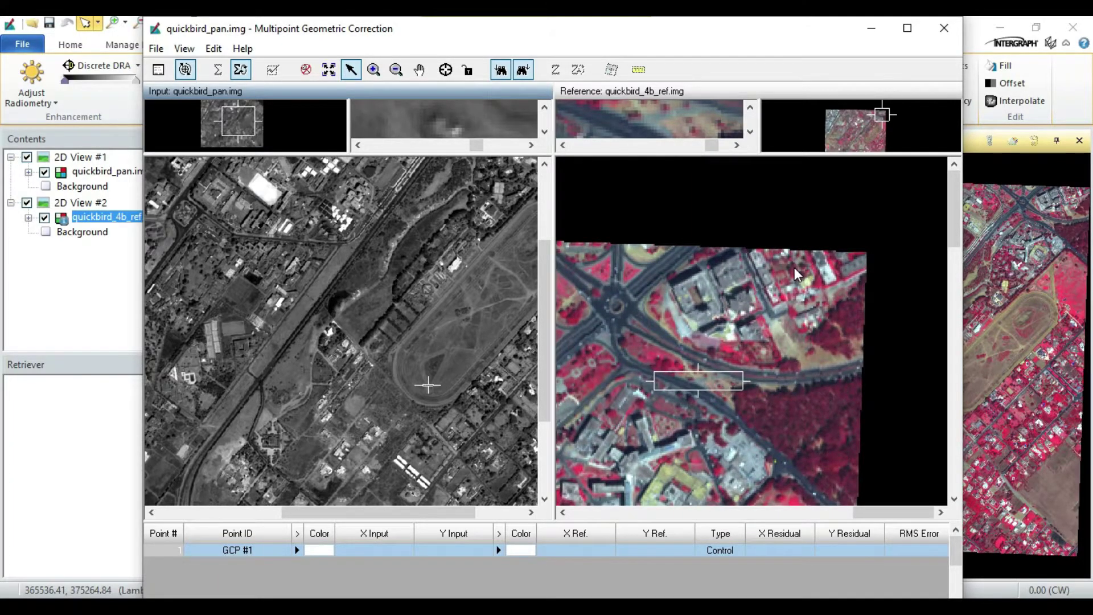
scroll(794, 268, "up", 3)
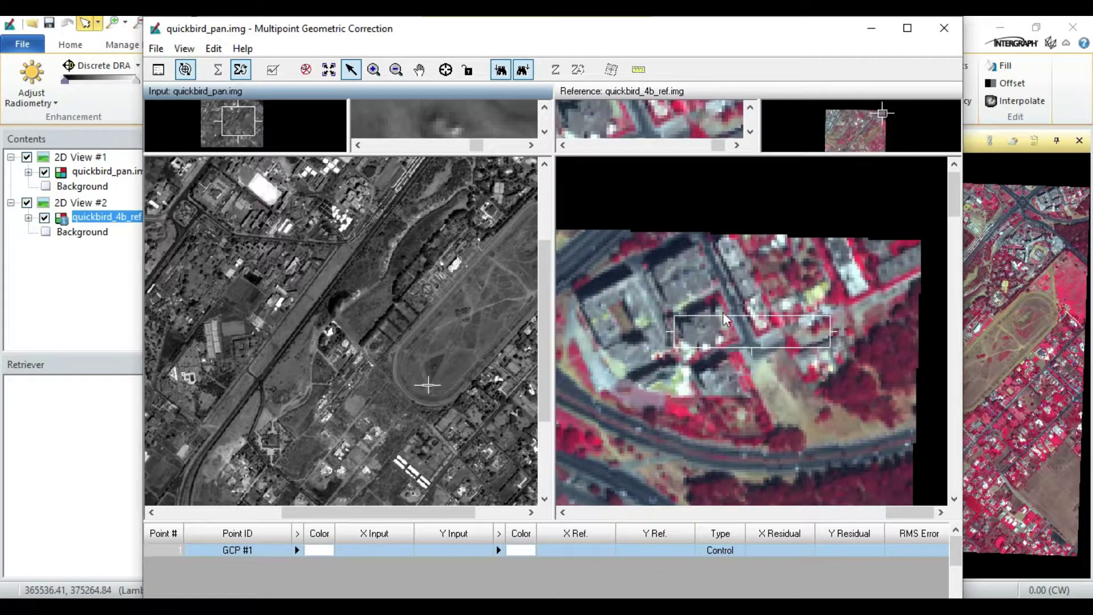
scroll(409, 385, "down", 3)
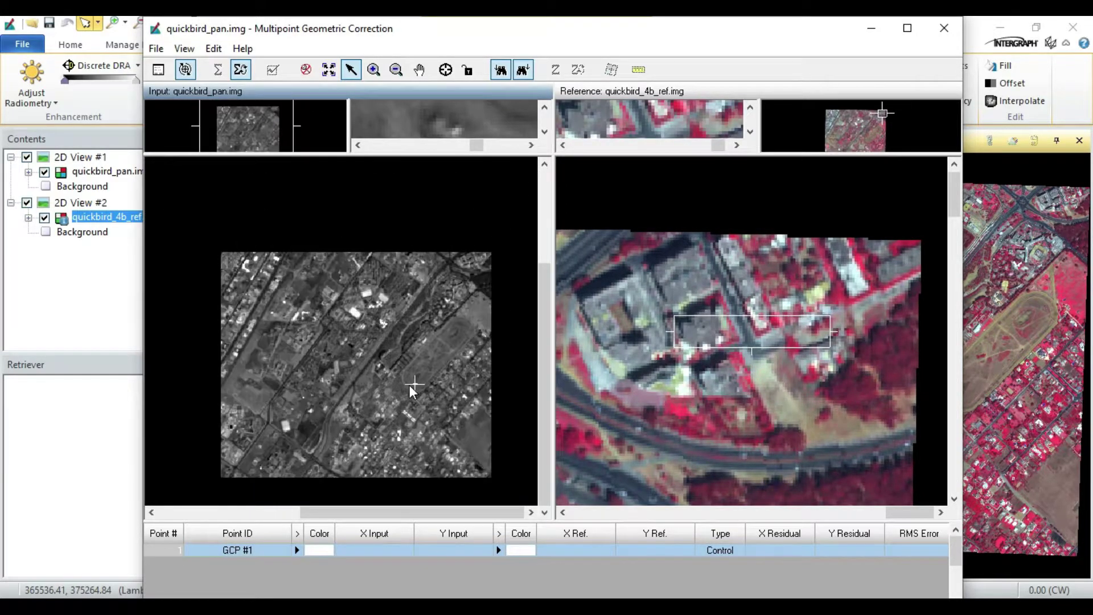
scroll(485, 255, "up", 4)
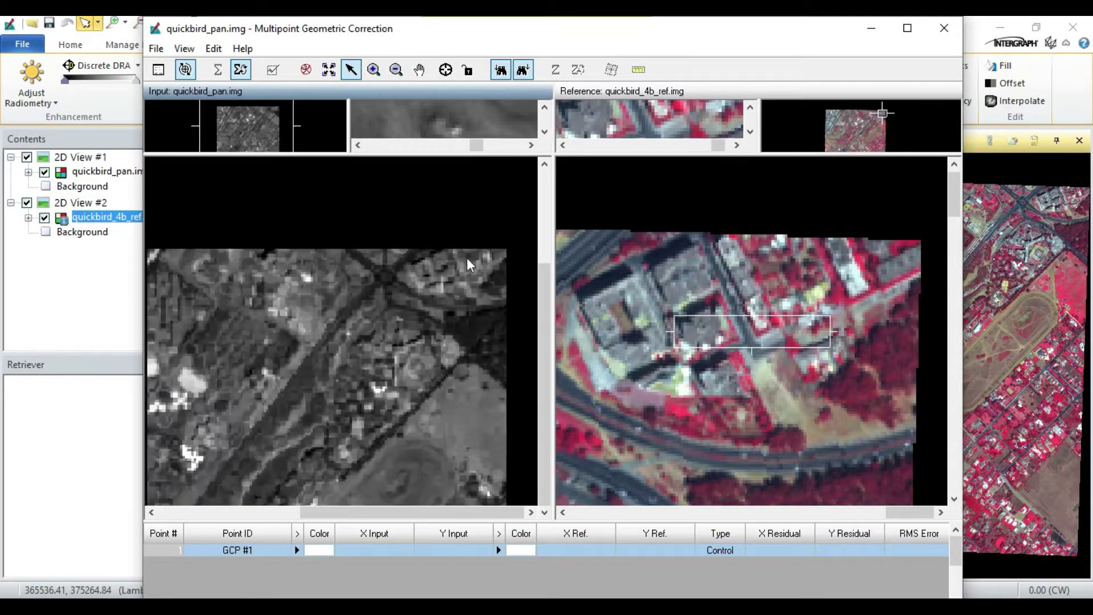
left_click(1056, 519)
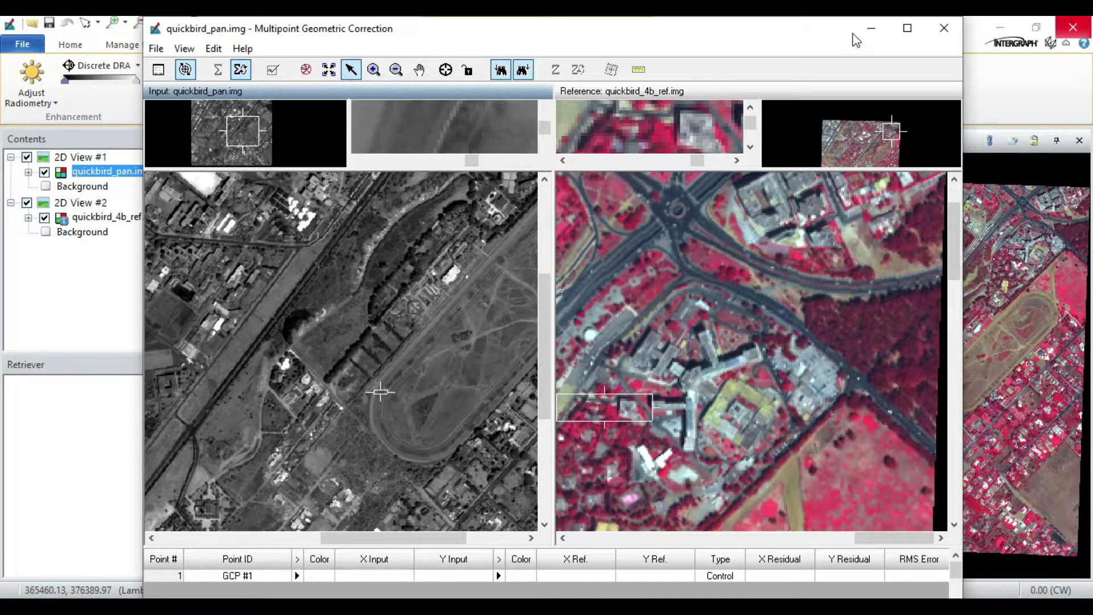
Maximize the Multipoint Geometric Correction window and show the northwest part of both the input and reference images
left_click(907, 28)
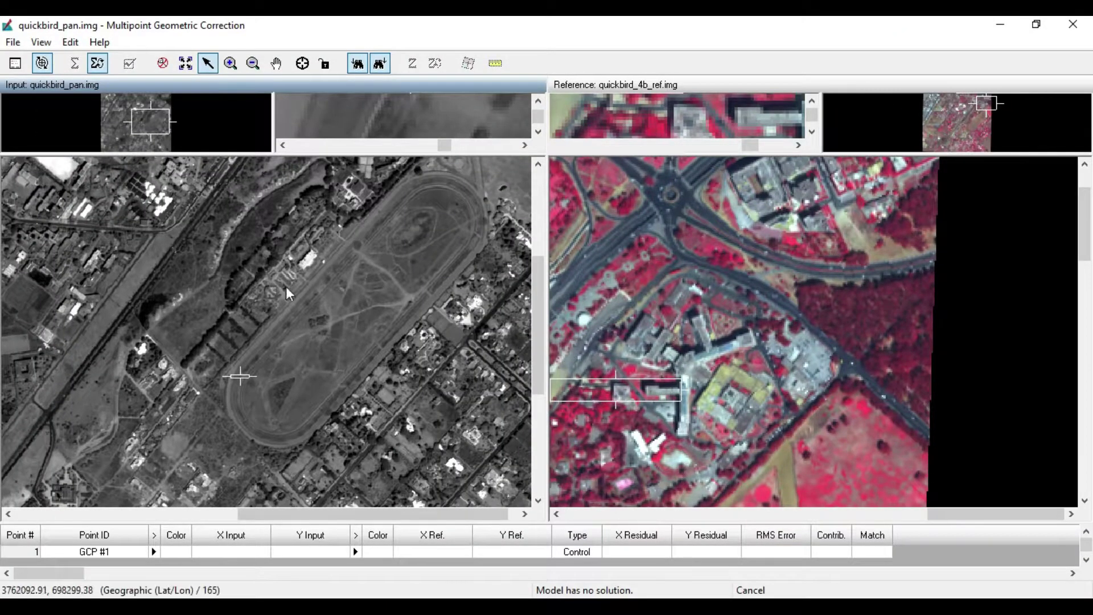
left_click_drag(259, 515, 115, 515)
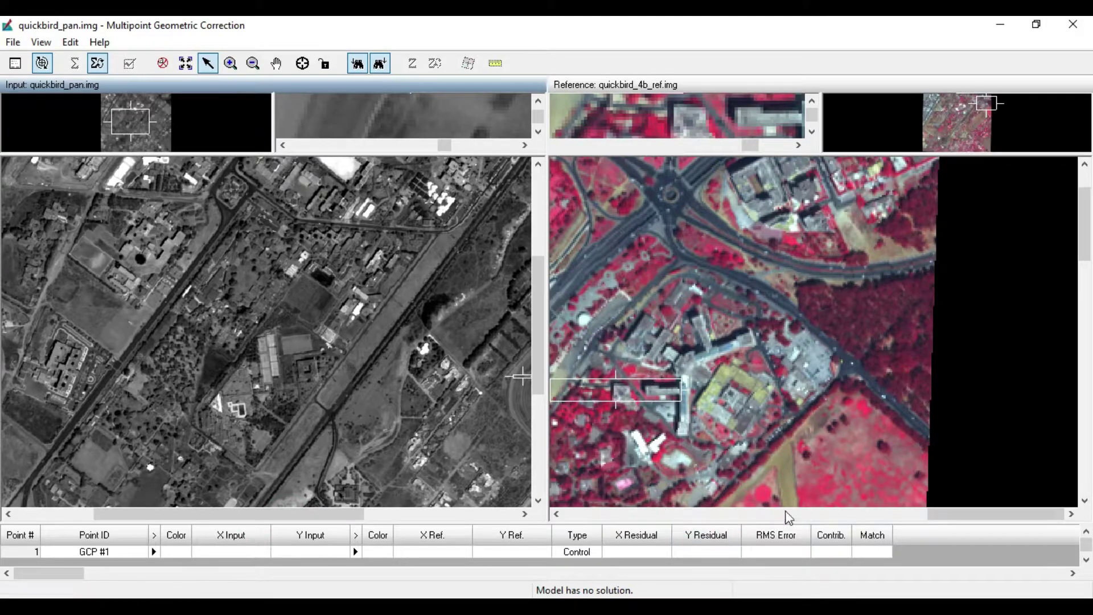
left_click_drag(942, 513, 582, 499)
left_click_drag(1083, 193, 1083, 178)
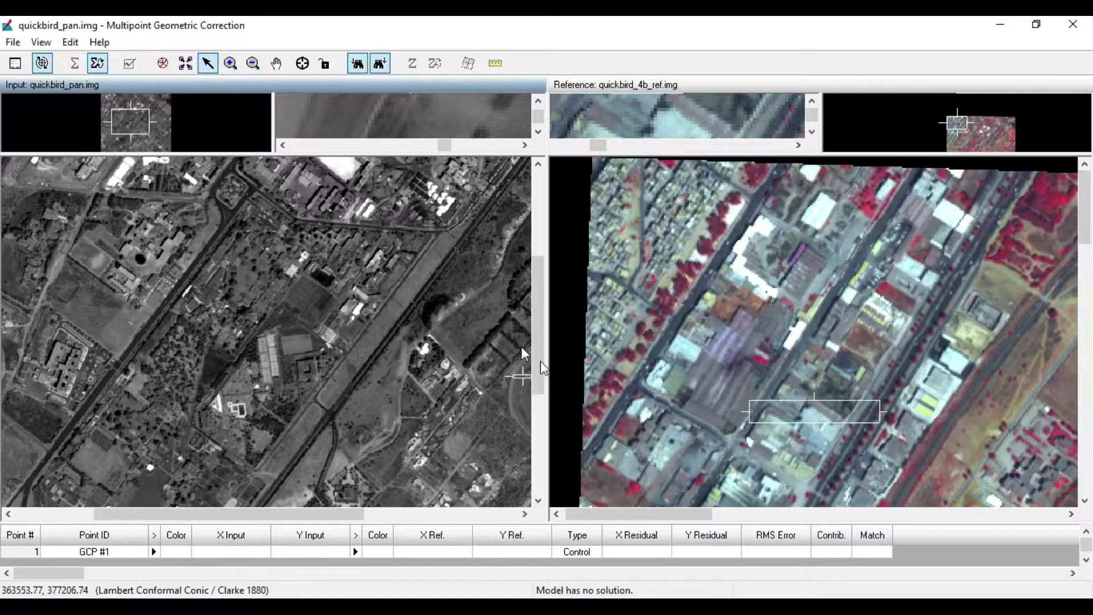
left_click(536, 293)
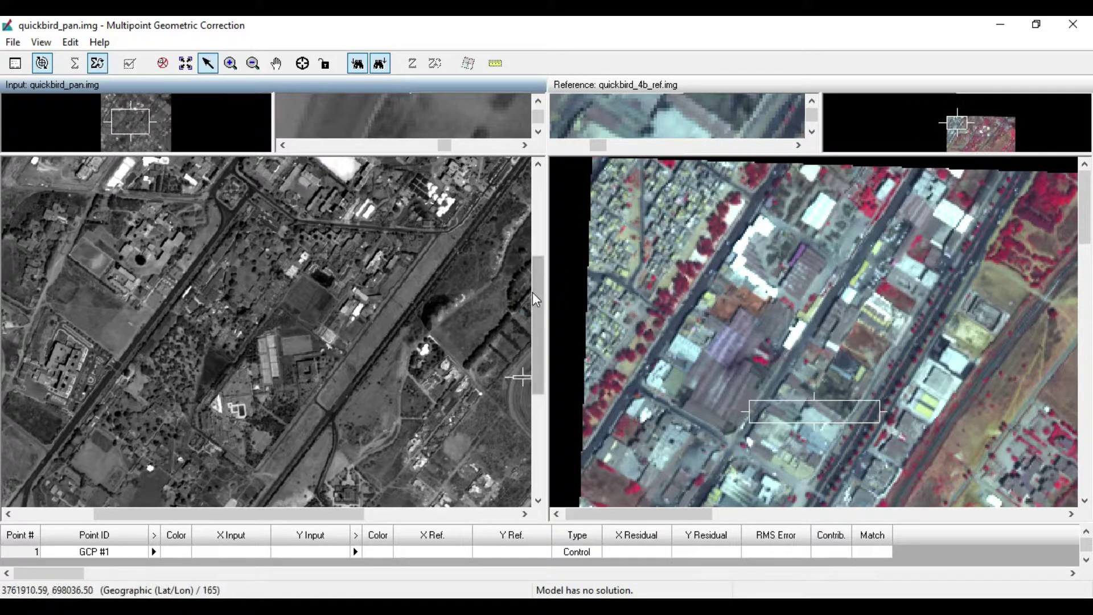
left_click_drag(532, 292, 521, 211)
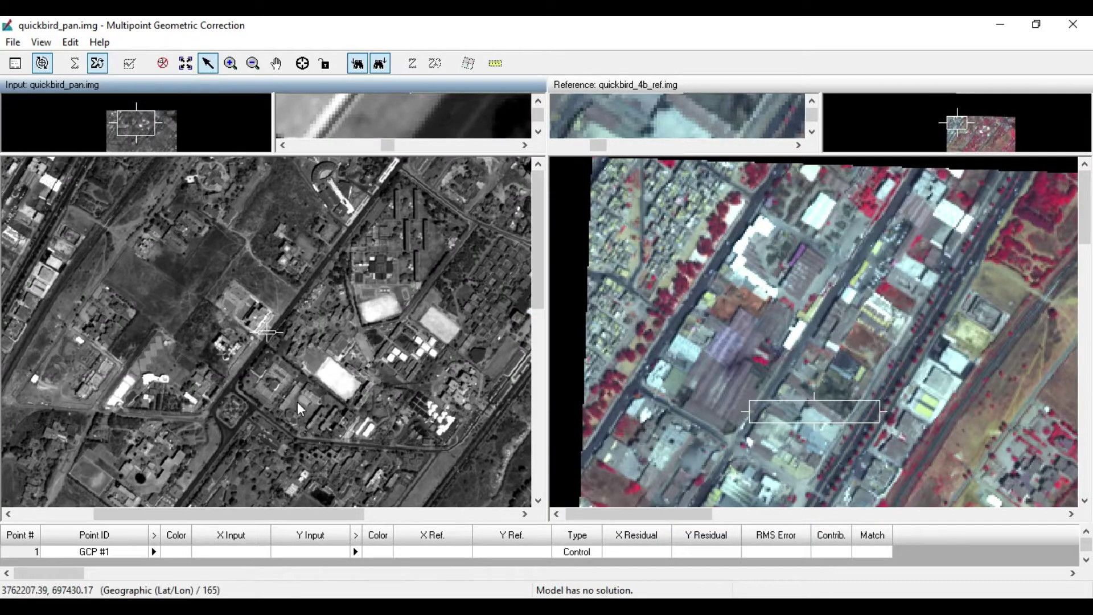
scroll(270, 378, "down", 4)
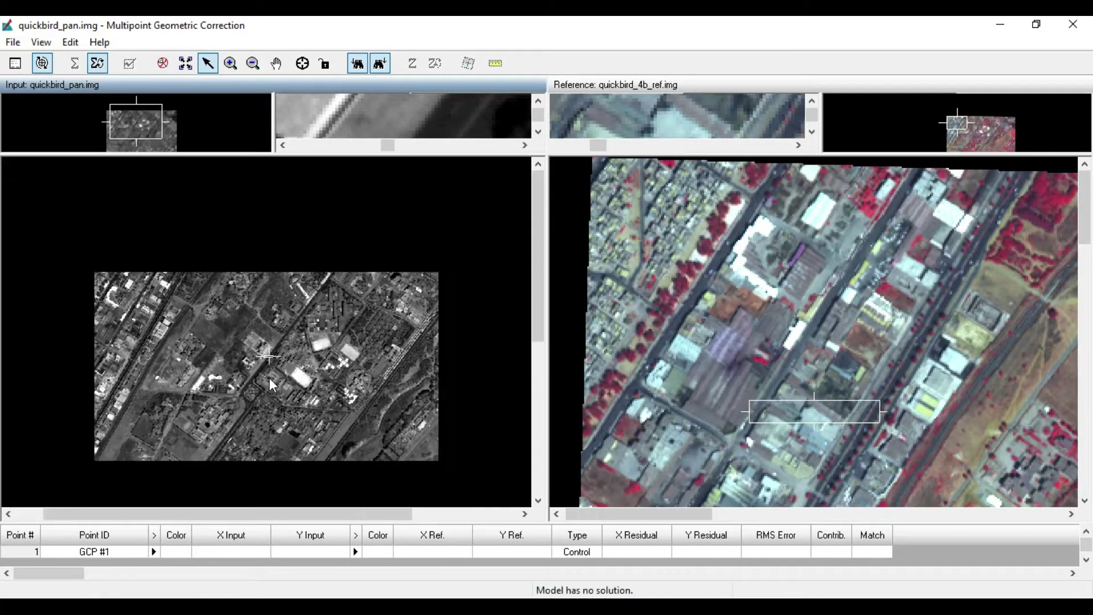
scroll(767, 216, "down", 4)
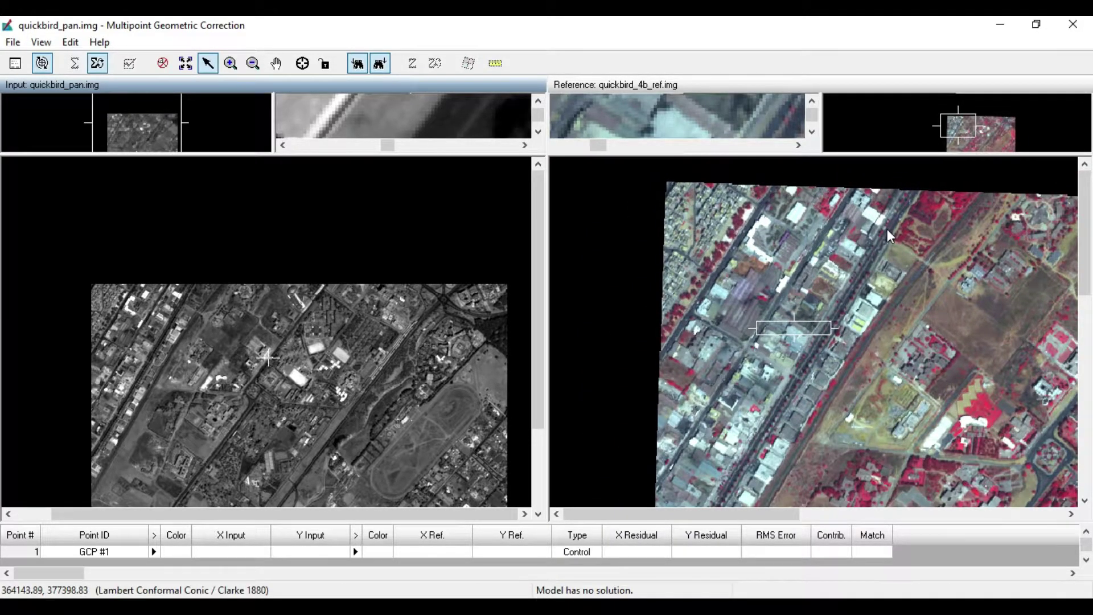
scroll(887, 229, "down", 3)
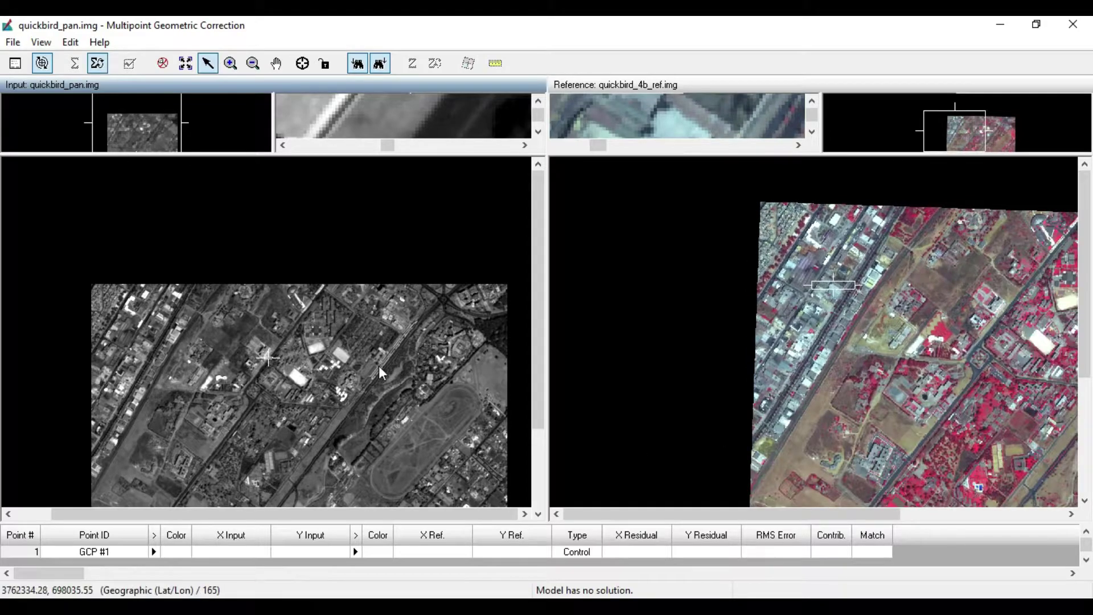
Locate the same white-roofed buildings near the northwest corner in both the reference and panchromatic images
left_click_drag(541, 298, 543, 337)
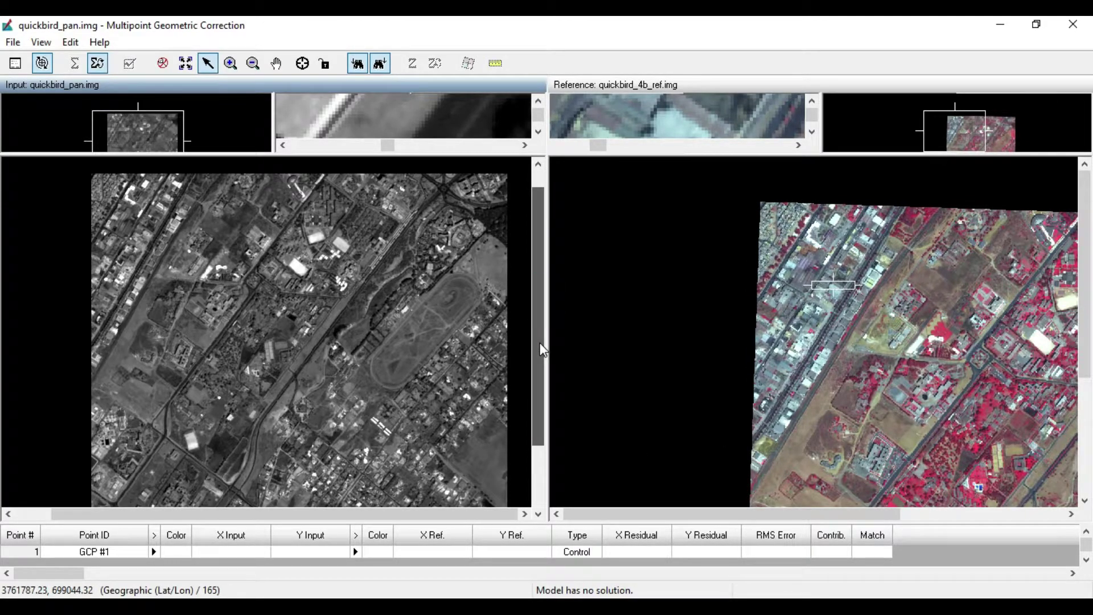
scroll(913, 275, "down", 2)
scroll(829, 504, "up", 1)
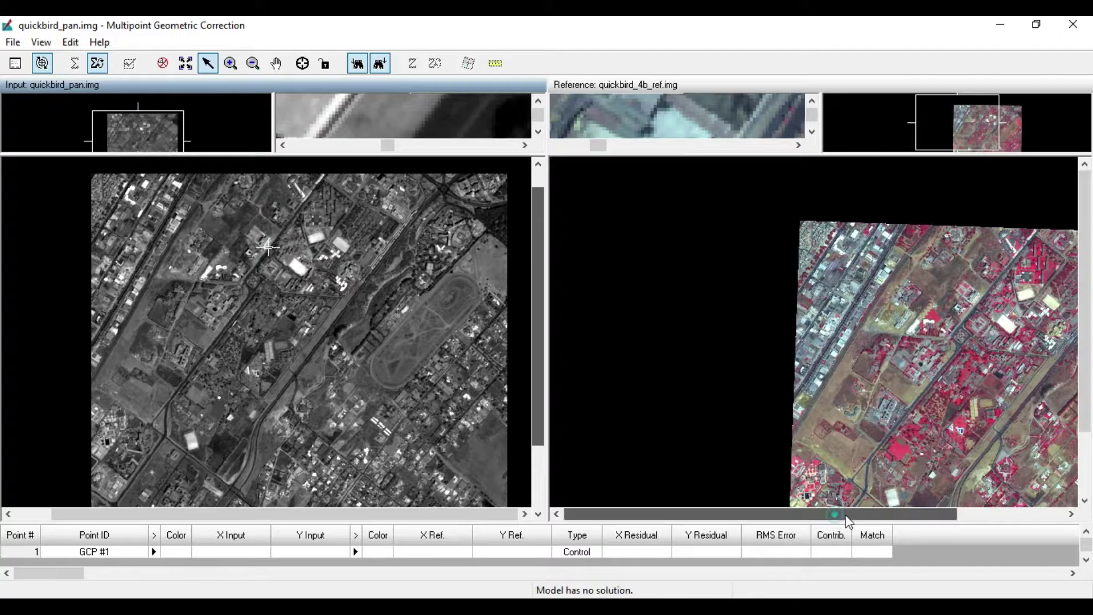
left_click_drag(846, 516, 862, 516)
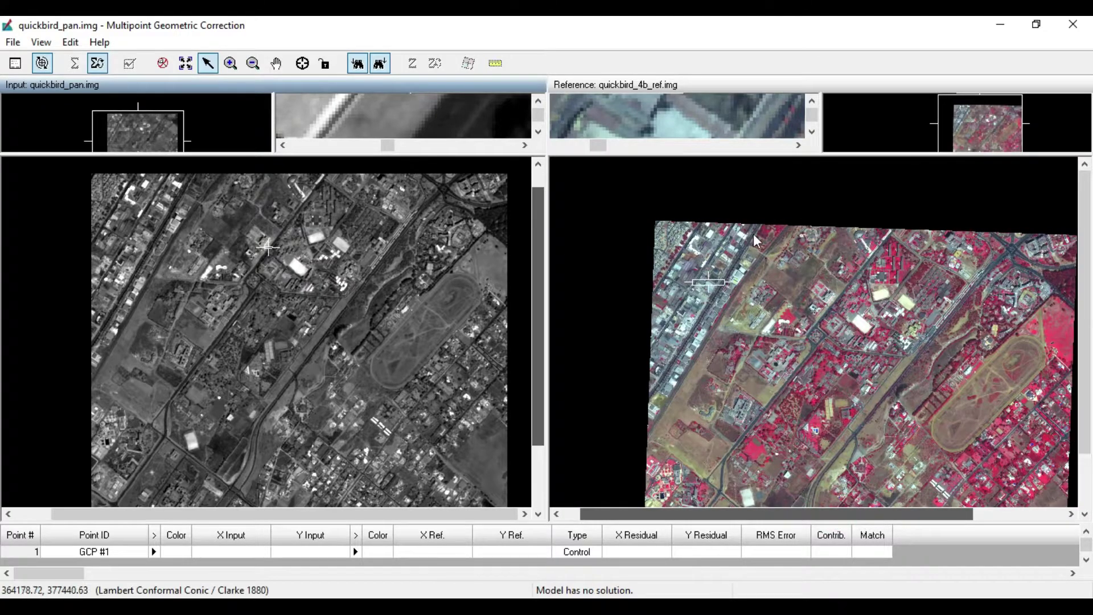
scroll(714, 245, "up", 4)
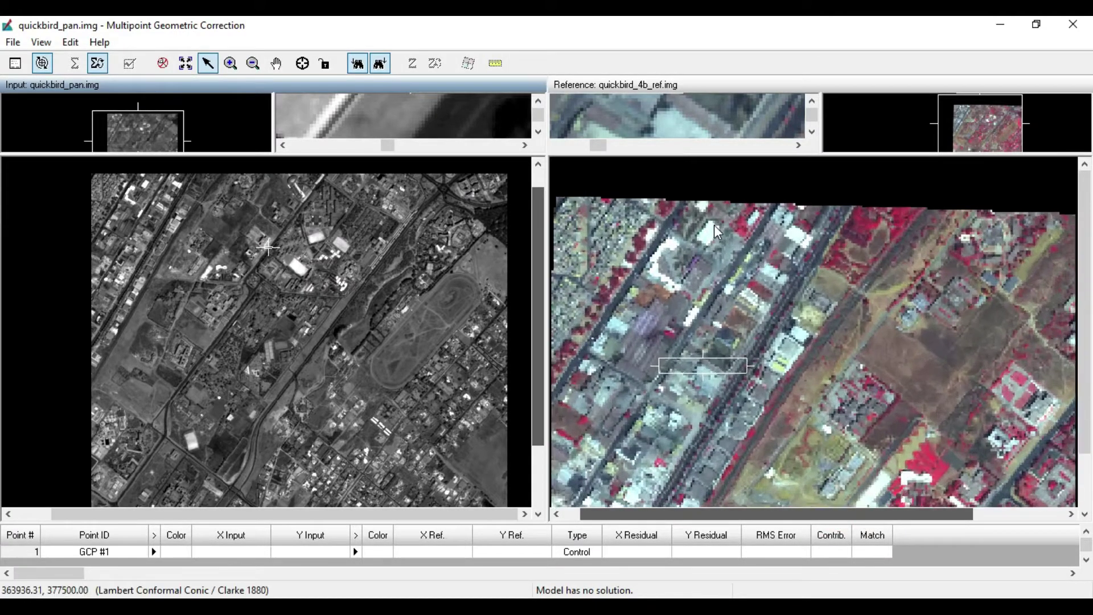
scroll(708, 219, "up", 1)
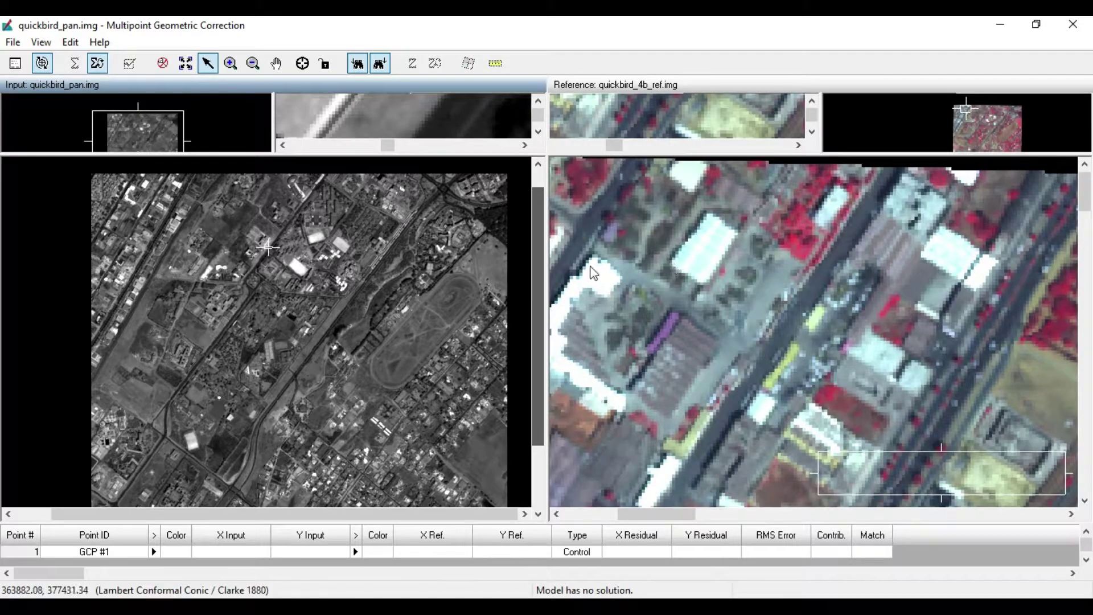
scroll(146, 180, "up", 1)
scroll(143, 179, "up", 4)
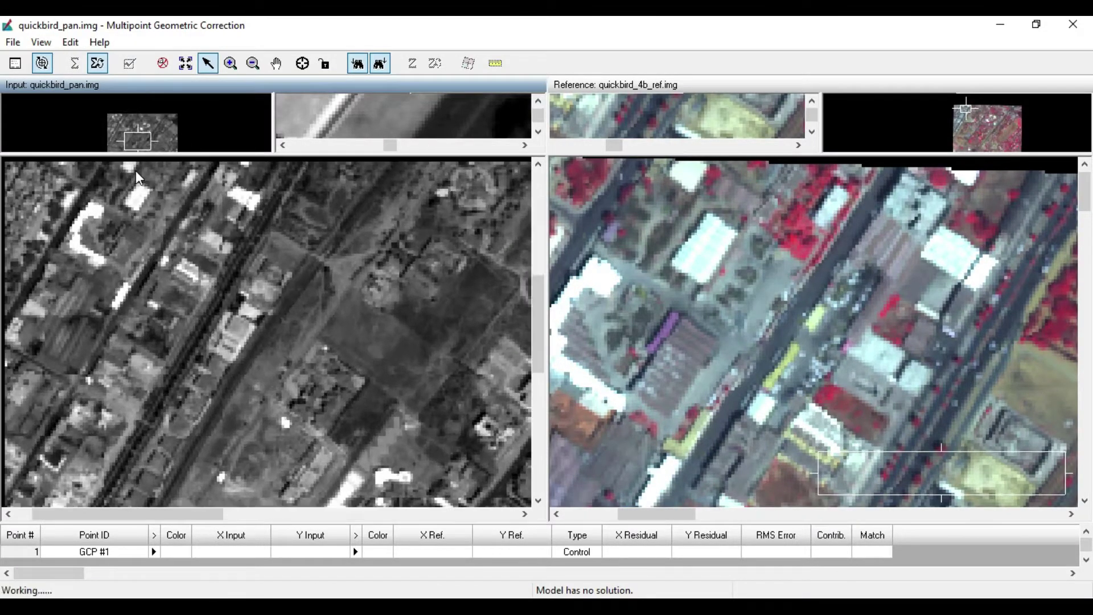
scroll(138, 180, "up", 3)
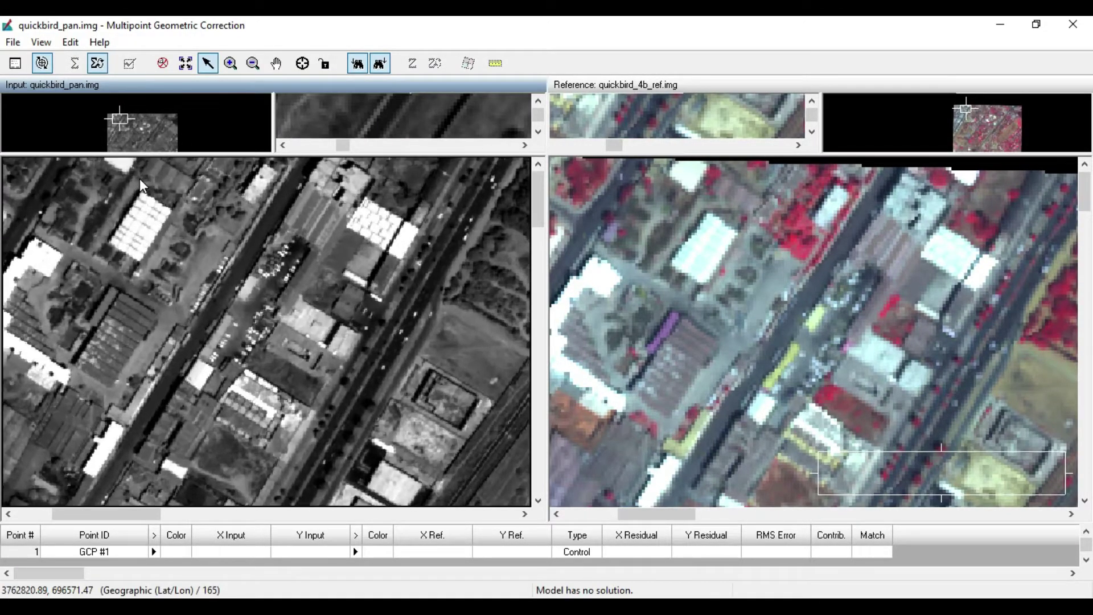
scroll(125, 196, "up", 3)
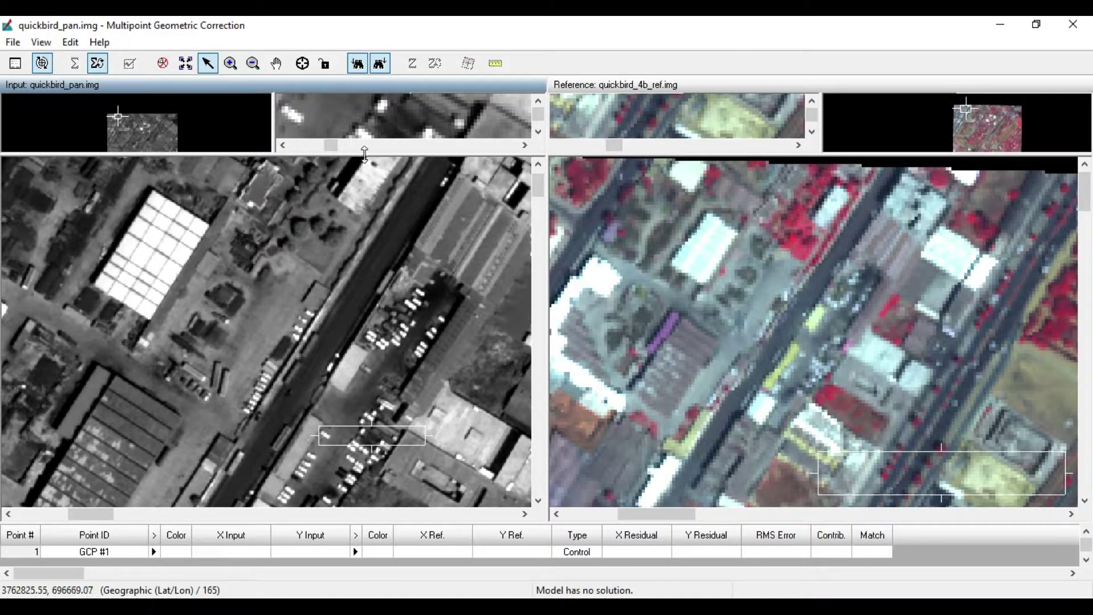
Enlarge the overview and magnifier views above both the input and reference images
left_click_drag(365, 153, 366, 194)
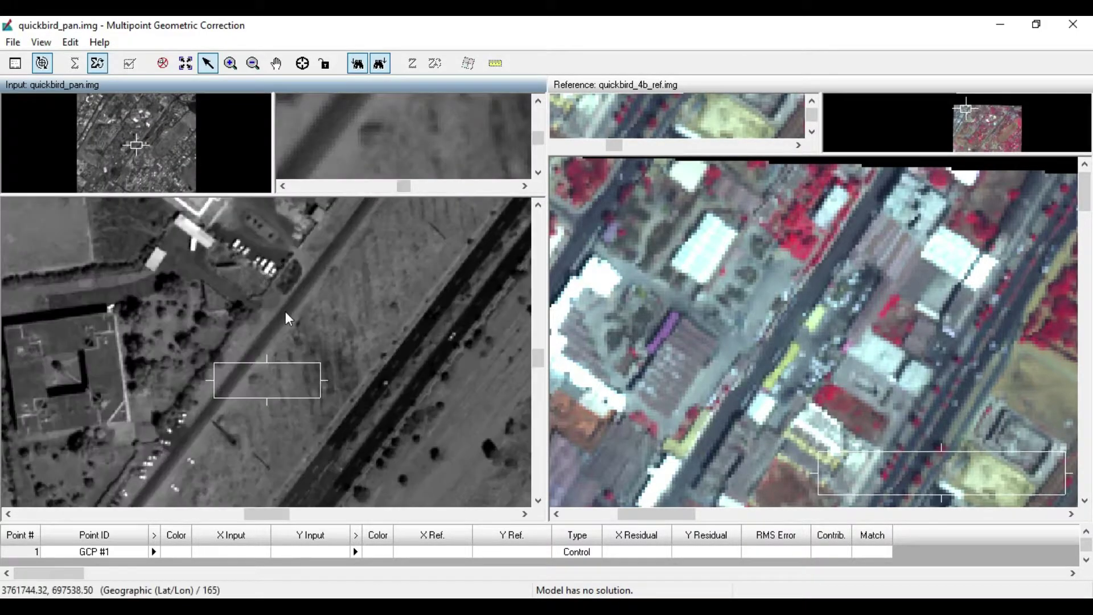
scroll(279, 315, "down", 1)
scroll(243, 338, "down", 1)
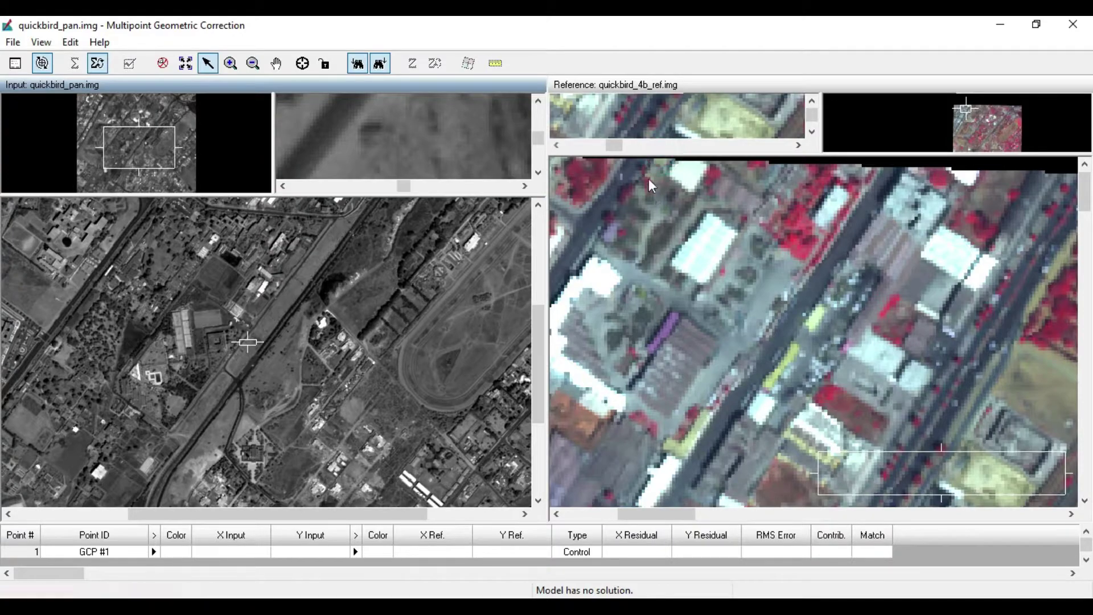
left_click_drag(658, 155, 636, 197)
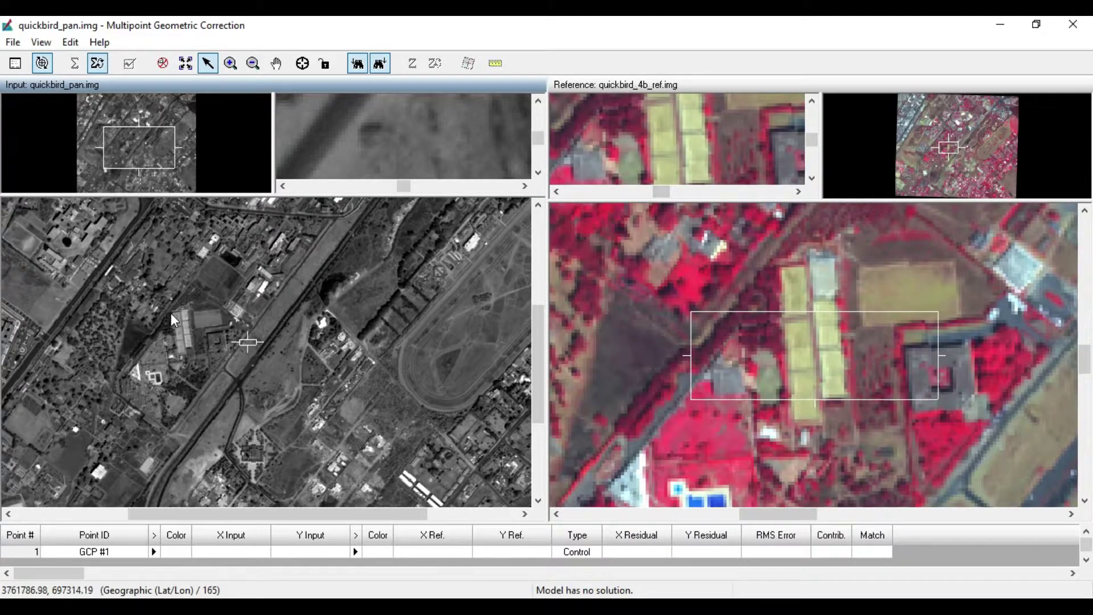
Show the white gridded roof near the northwest corner of the input panchromatic image
scroll(169, 313, "down", 2)
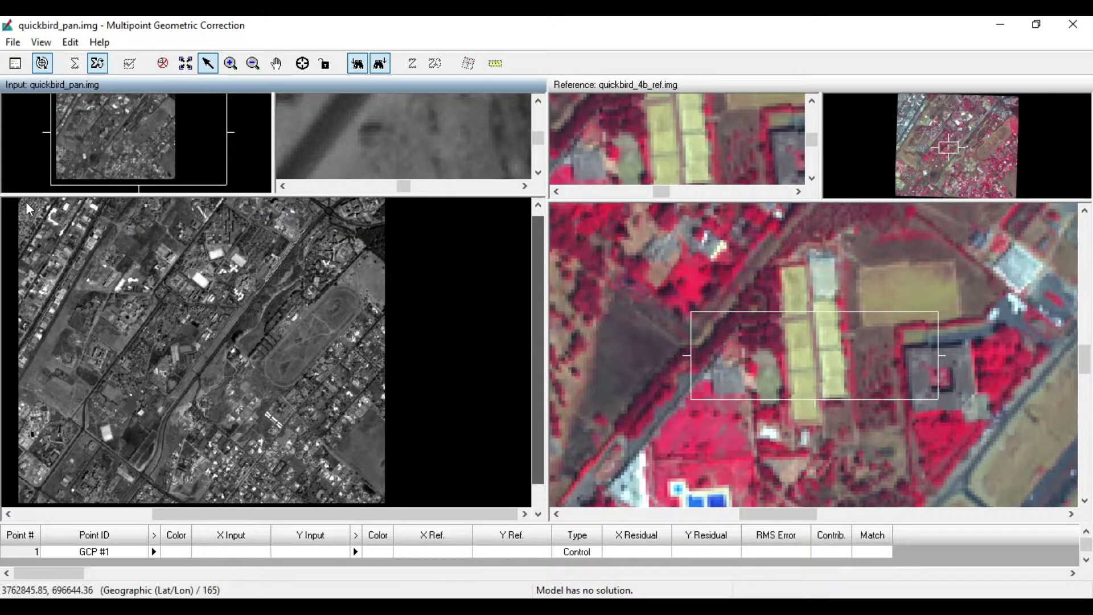
scroll(49, 210, "up", 2)
scroll(59, 205, "up", 3)
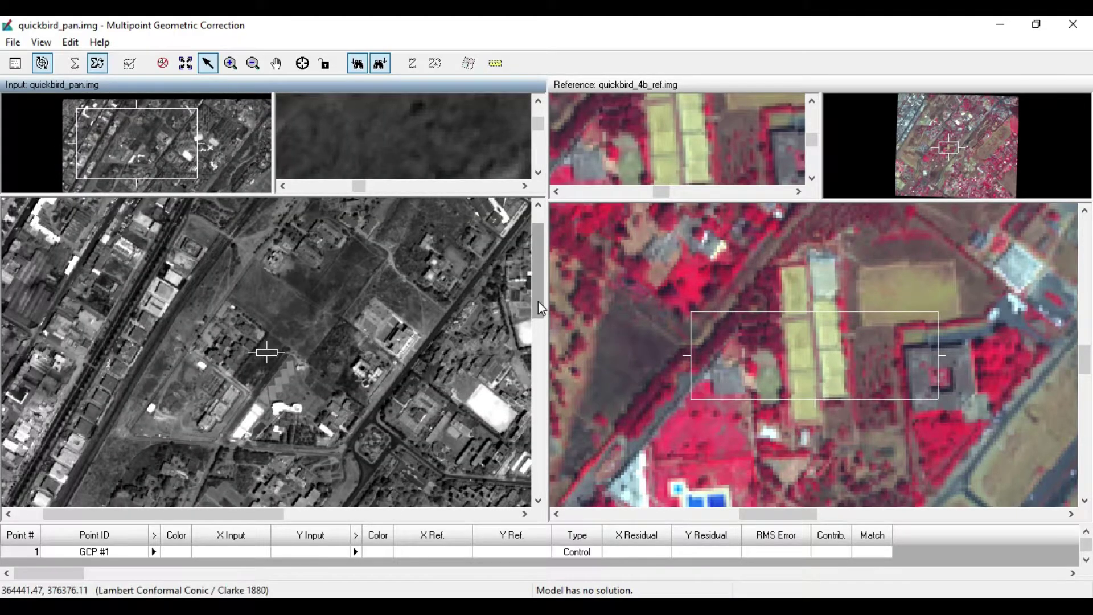
left_click_drag(538, 301, 537, 289)
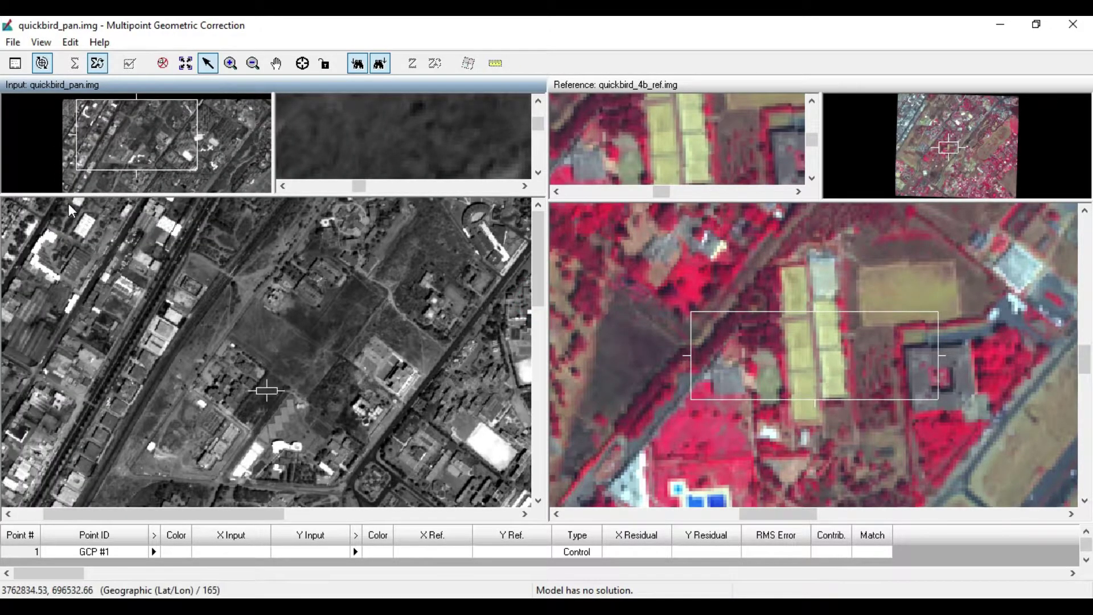
scroll(69, 206, "up", 4)
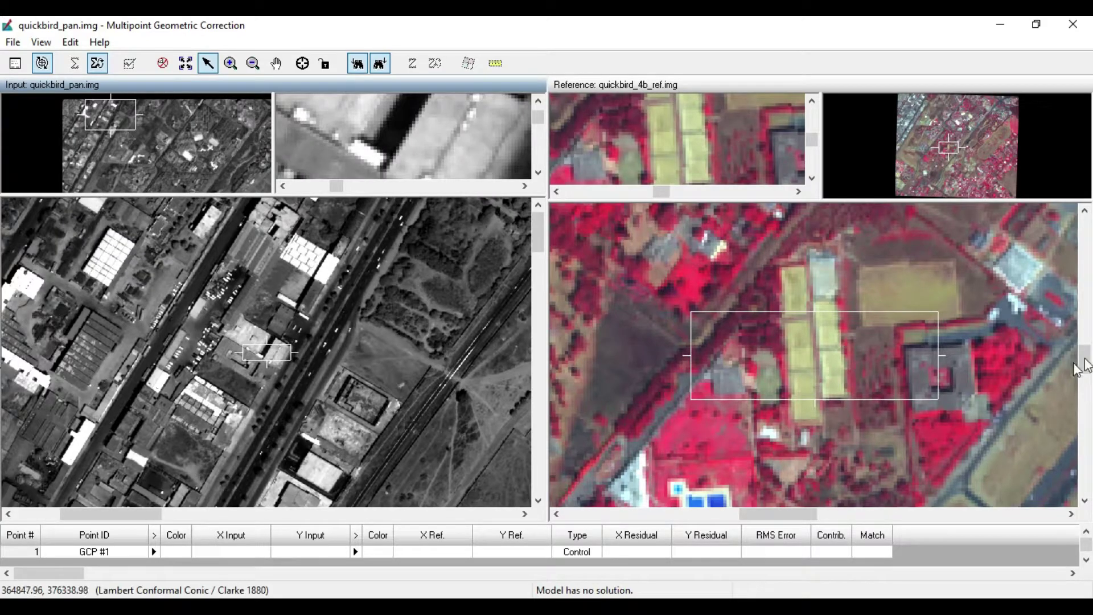
Find the same white-roofed building near the northwest corner of the reference image and frame it in the magnifier
left_click_drag(1088, 357, 1083, 229)
scroll(707, 392, "down", 4)
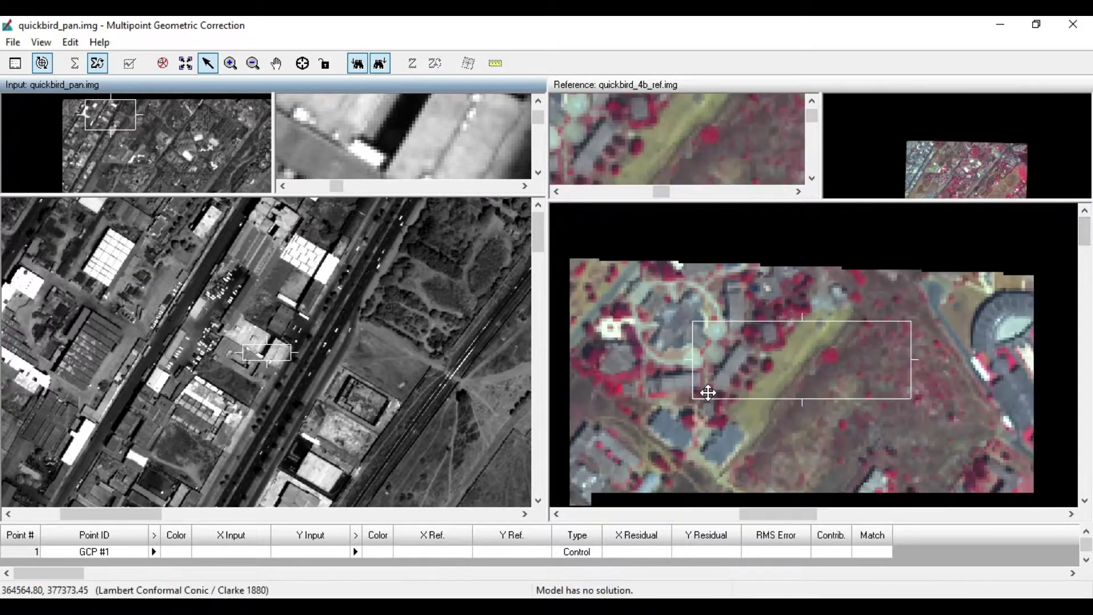
scroll(708, 392, "down", 2)
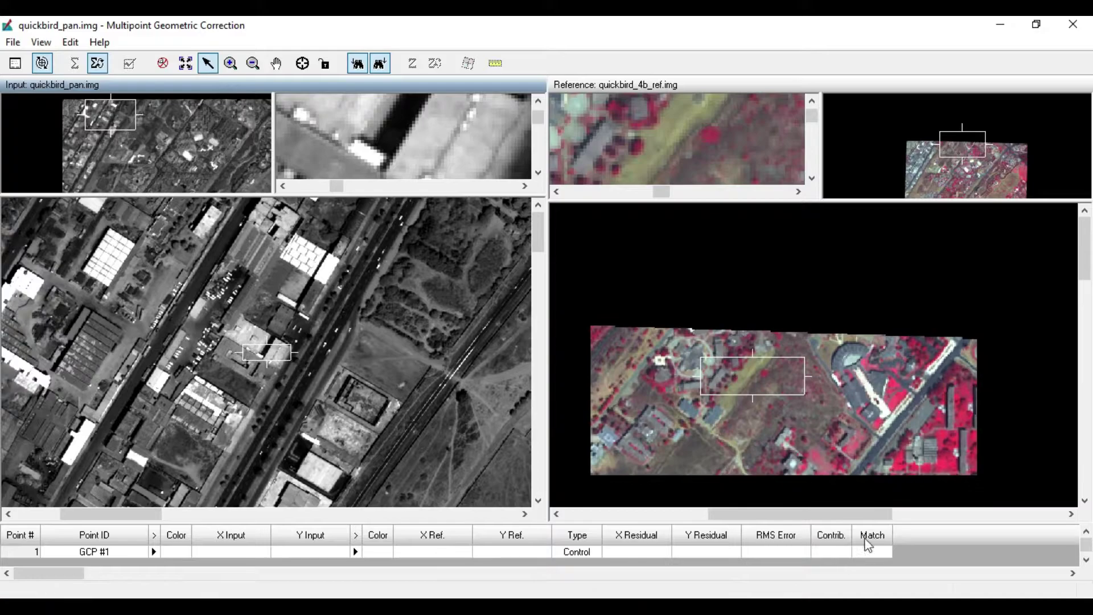
left_click_drag(870, 520, 732, 519)
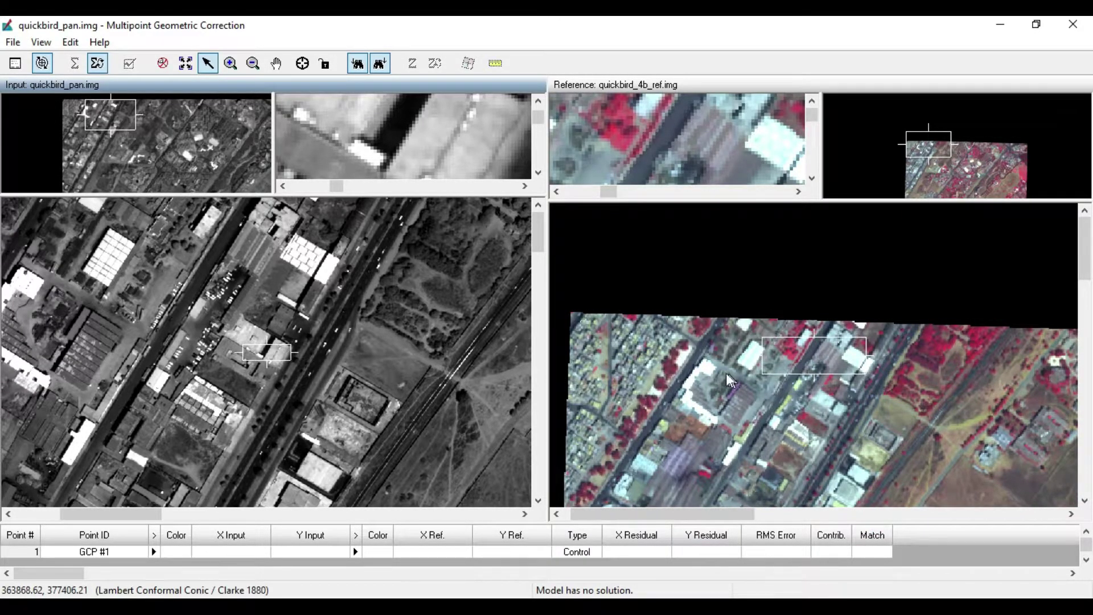
scroll(726, 373, "up", 4)
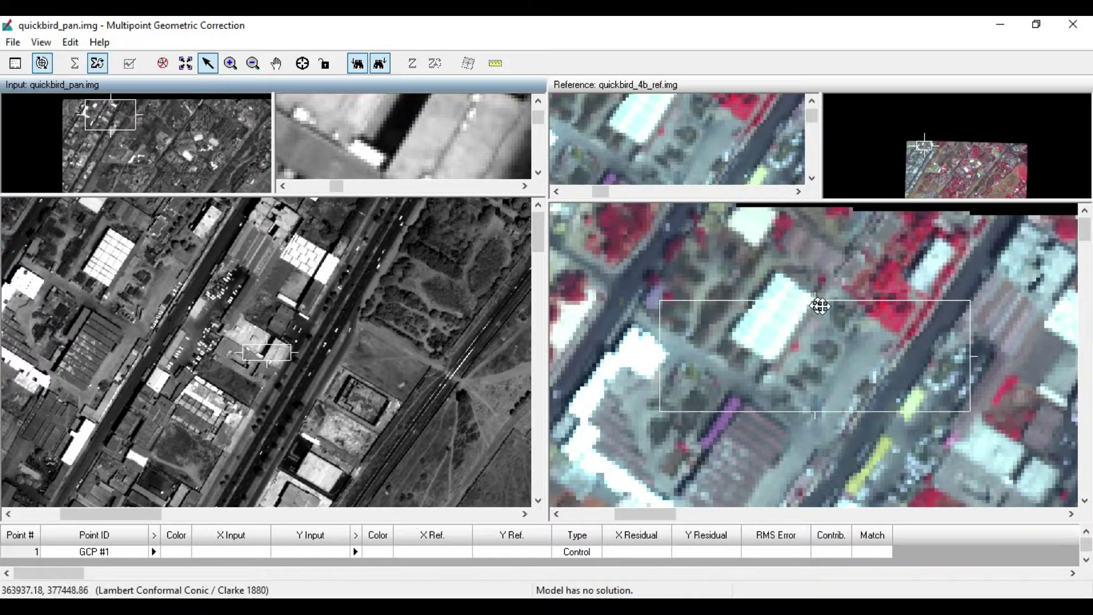
left_click_drag(820, 307, 818, 256)
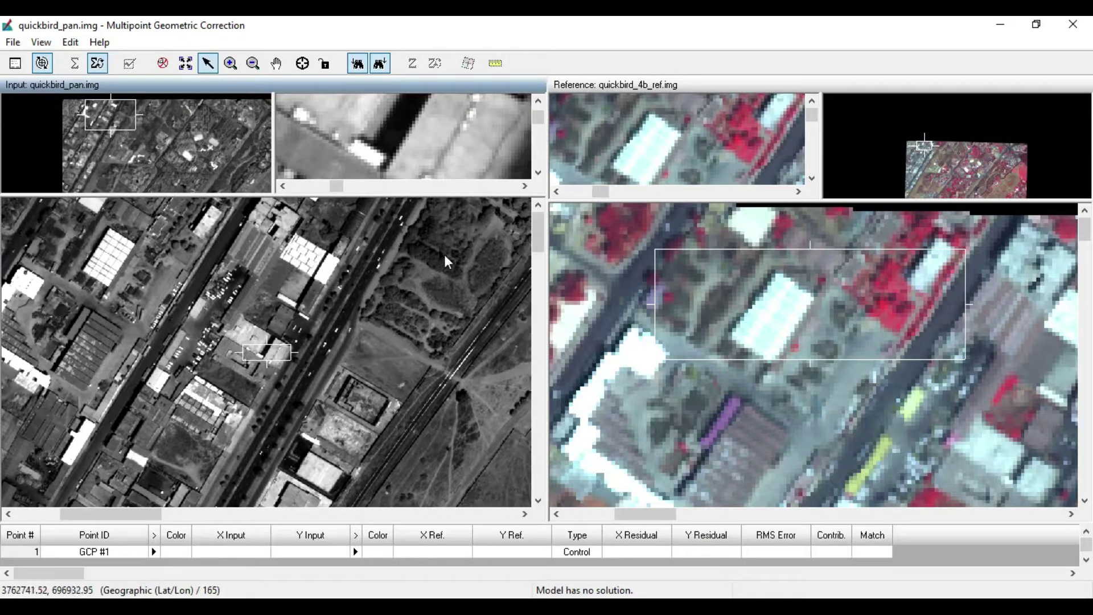
Place GCP #1 precisely on the northern corner of the white gridded roof in the input image and on the same corner in the reference image
left_click(302, 65)
scroll(169, 312, "up", 5)
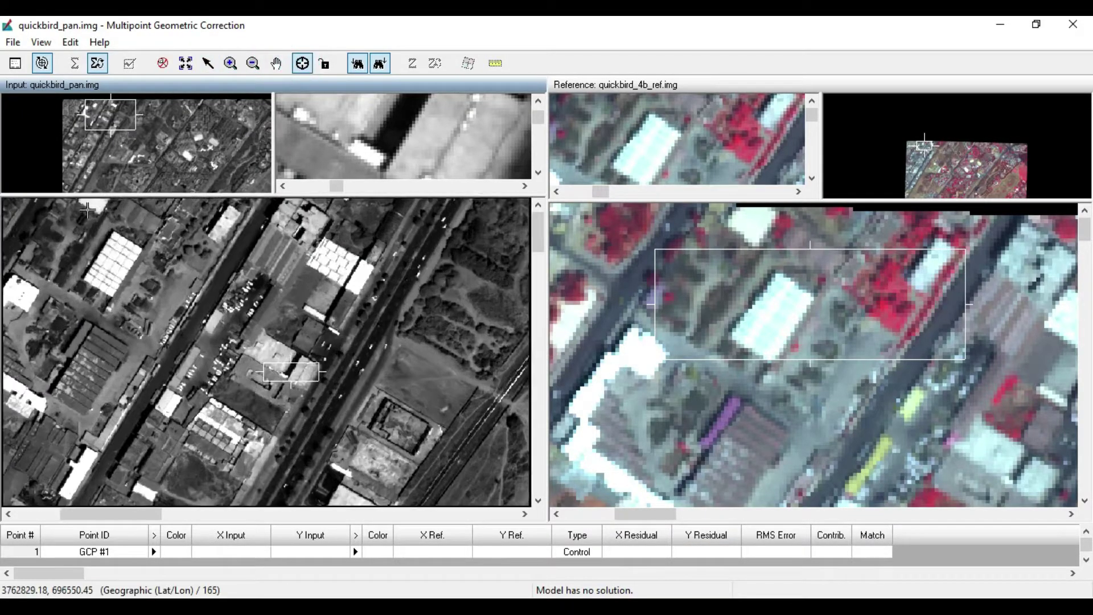
scroll(168, 279, "up", 3)
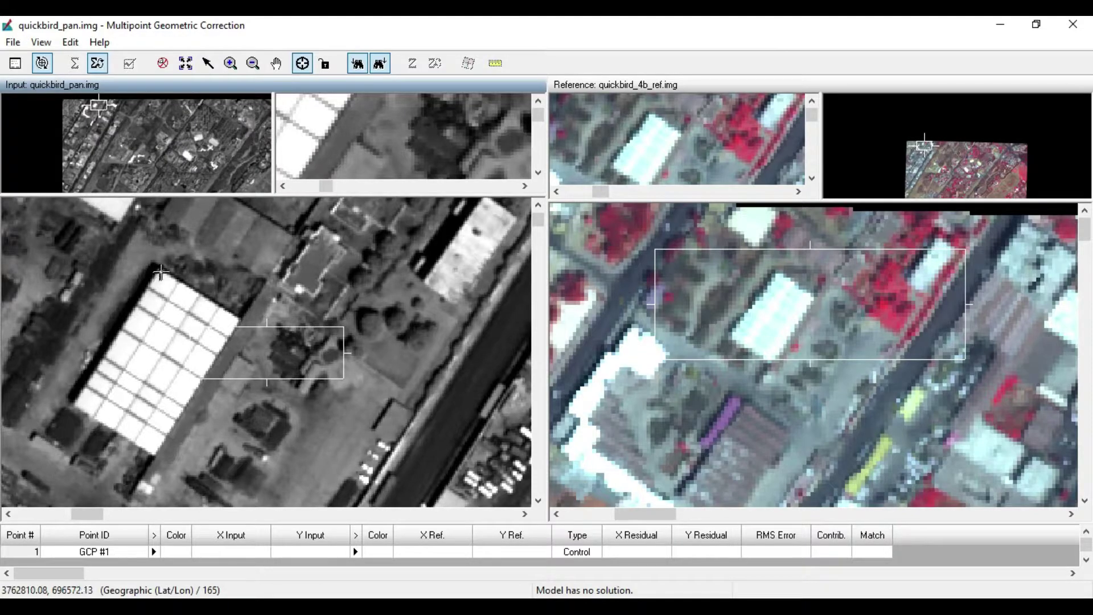
left_click(161, 267)
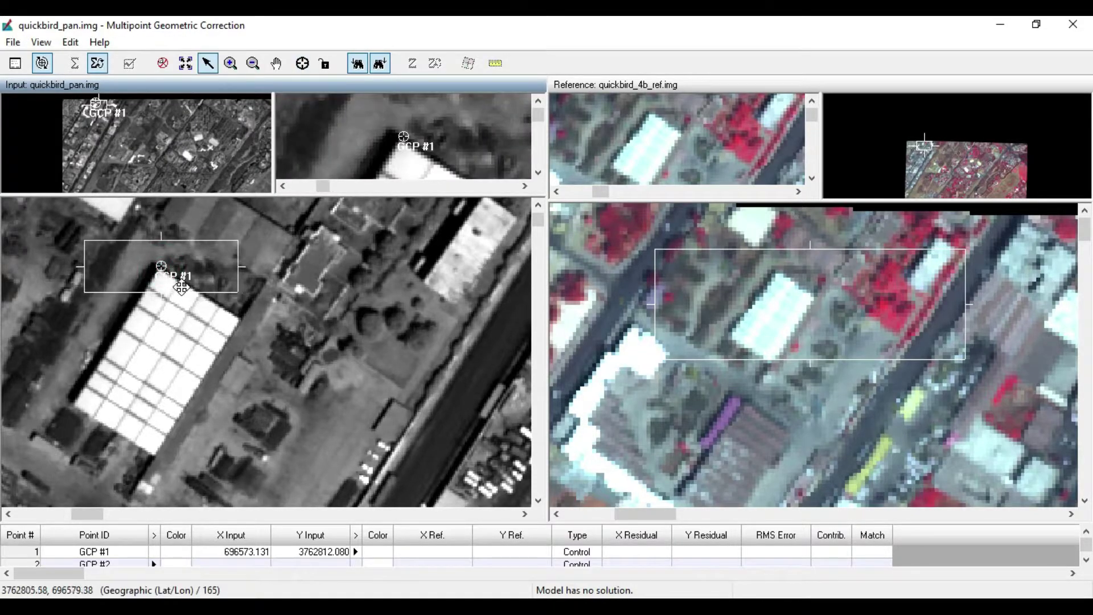
scroll(161, 271, "up", 2)
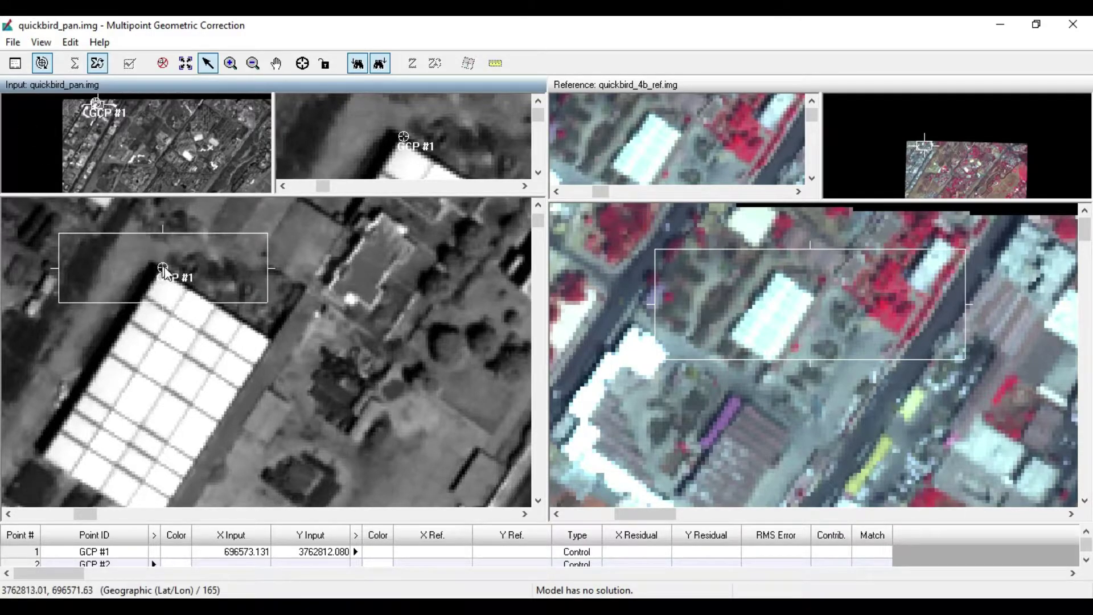
left_click_drag(161, 271, 164, 276)
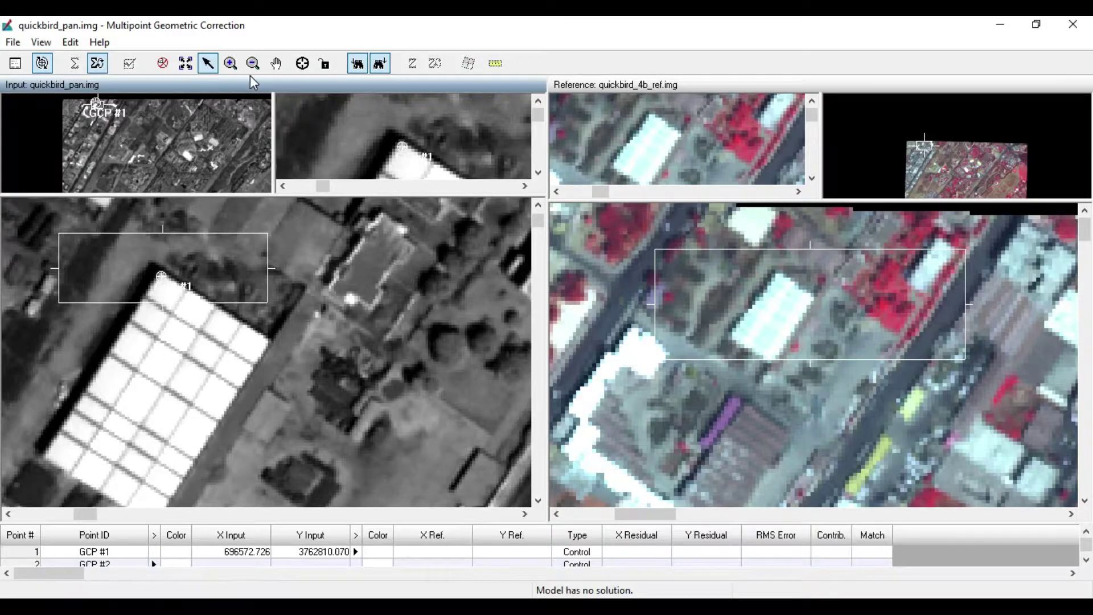
left_click(301, 65)
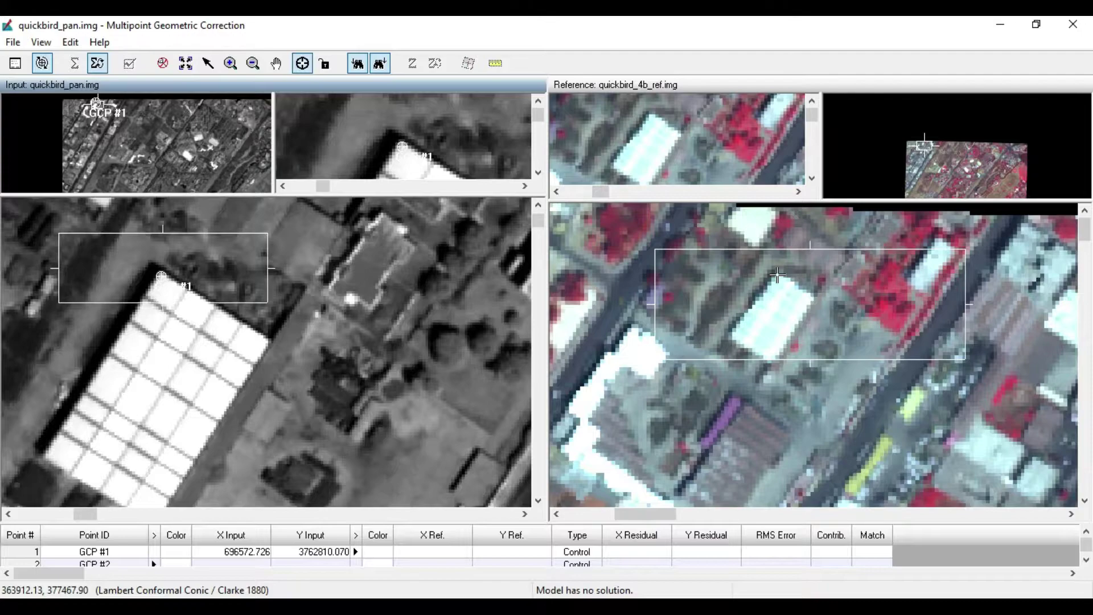
left_click(777, 276)
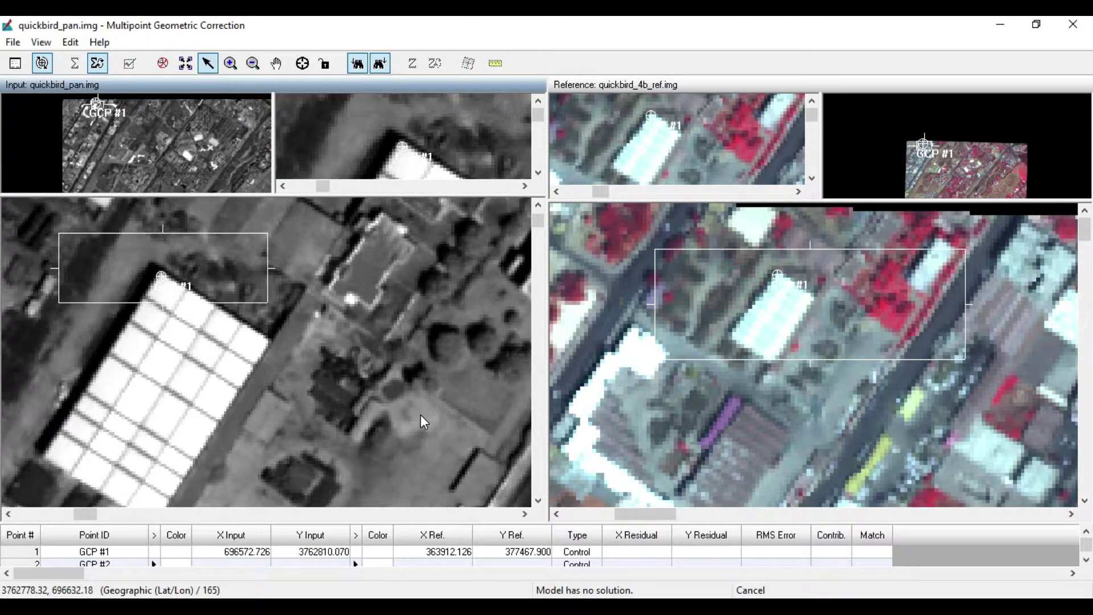
Locate the roundabout near the northeast corner in both the input and reference images
scroll(424, 421, "down", 3)
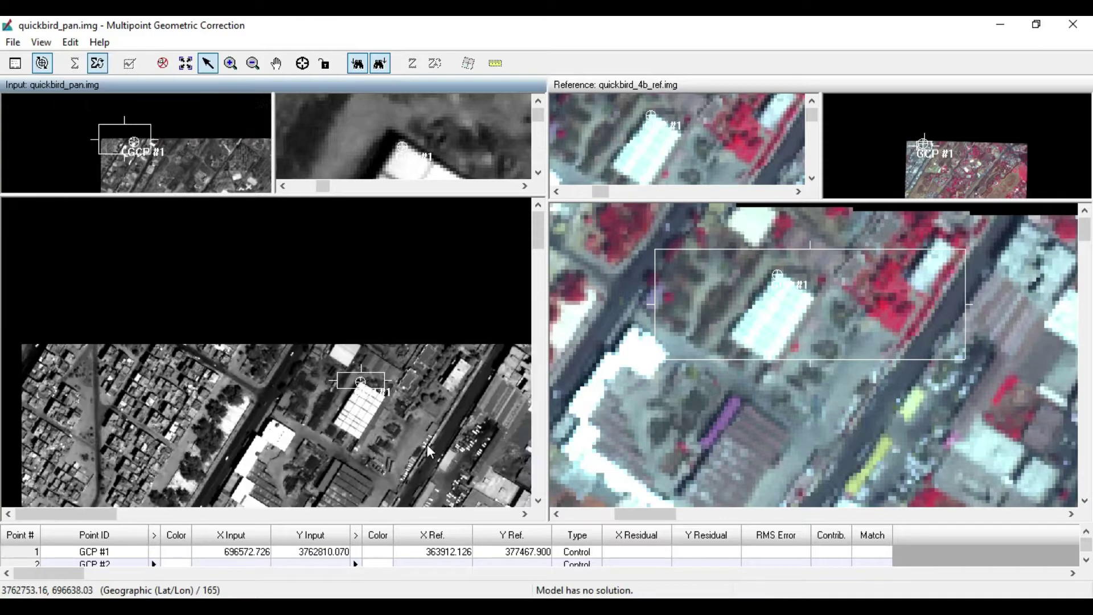
scroll(427, 445, "down", 3)
left_click_drag(120, 514, 436, 524)
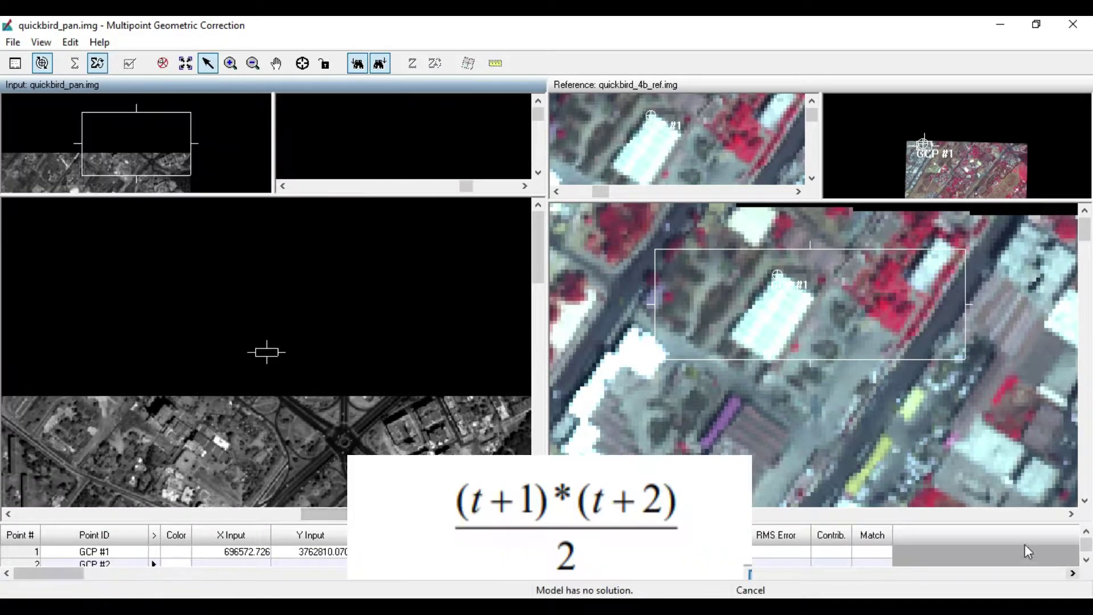
left_click_drag(717, 515, 1005, 515)
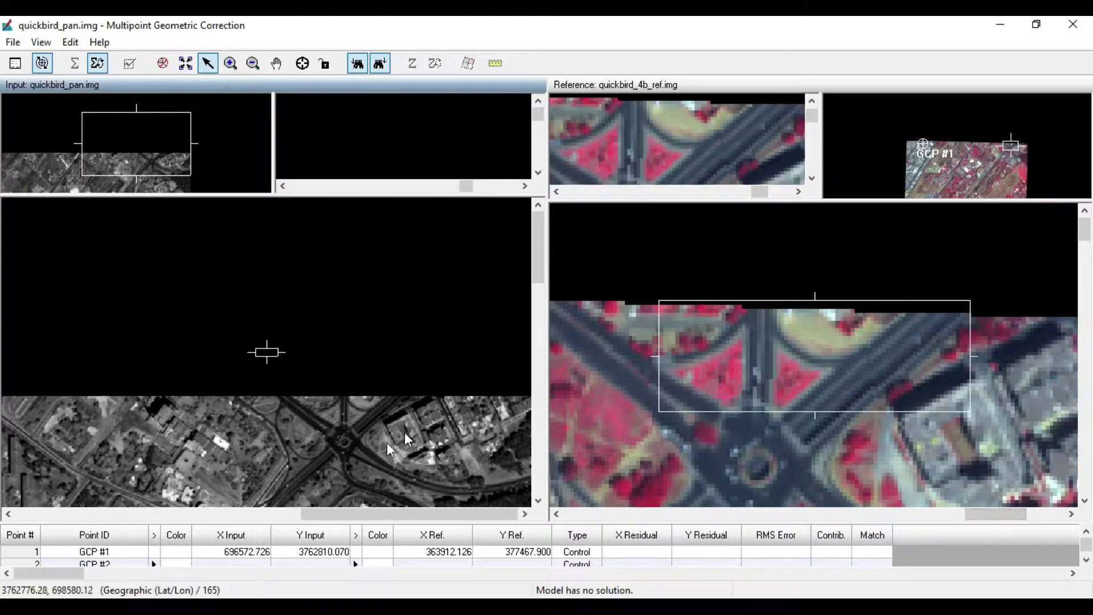
left_click_drag(270, 342, 344, 419)
scroll(333, 438, "up", 4)
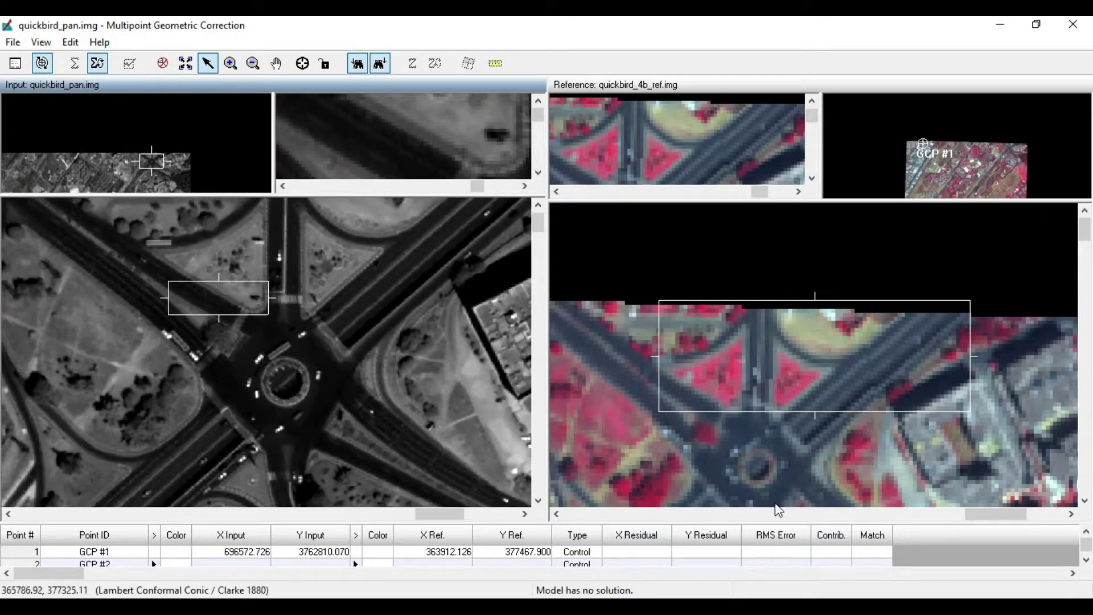
Compare the roundabout and its surrounding road islands in both images at similar scales to pick a common point
scroll(777, 503, "up", 4)
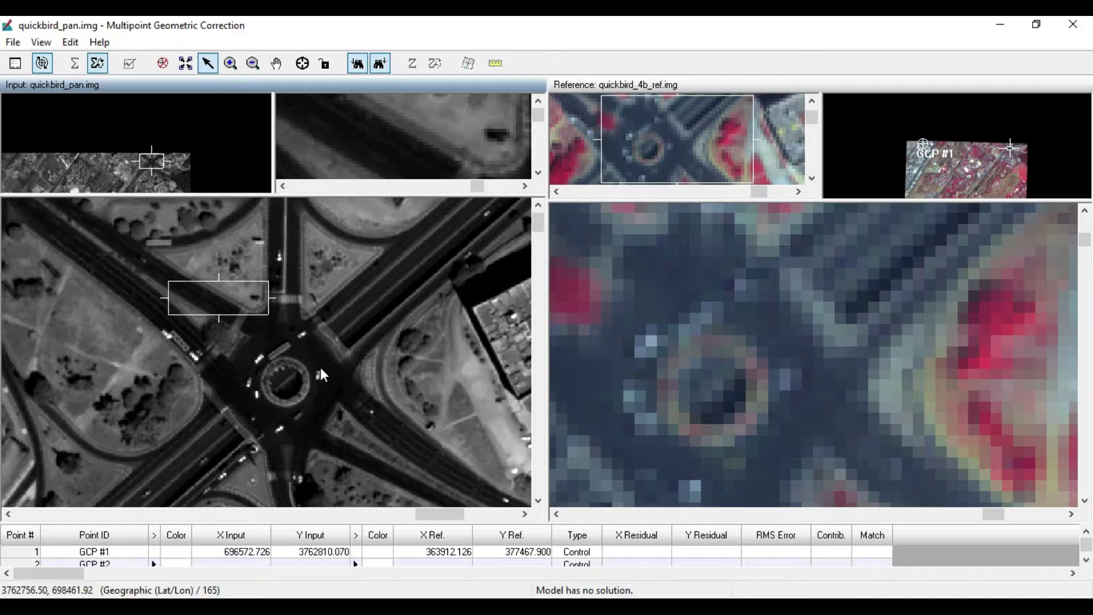
scroll(322, 374, "down", 2)
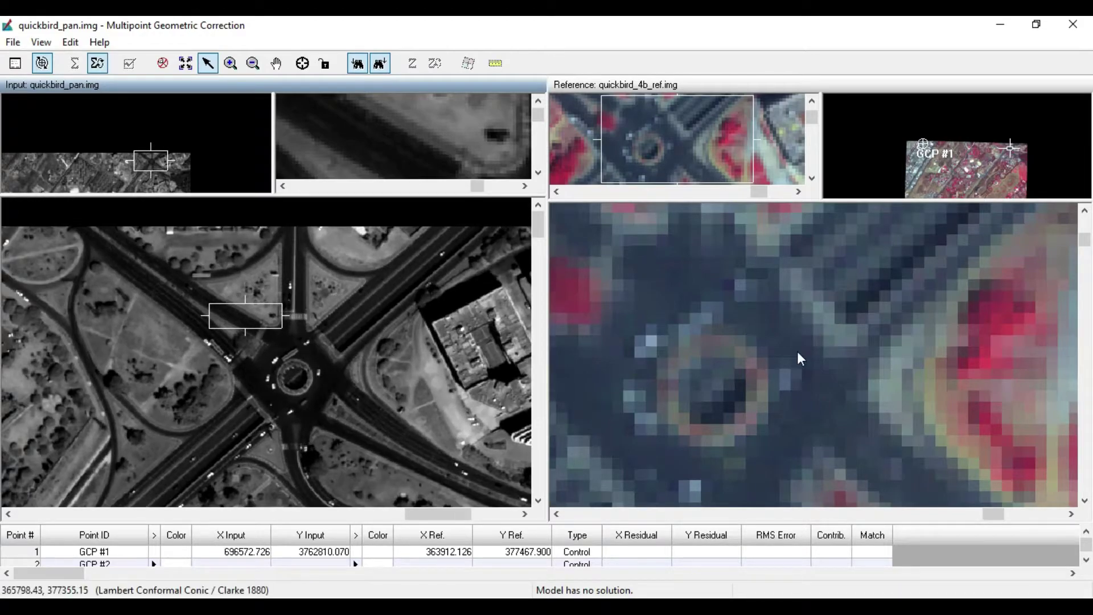
scroll(800, 358, "down", 3)
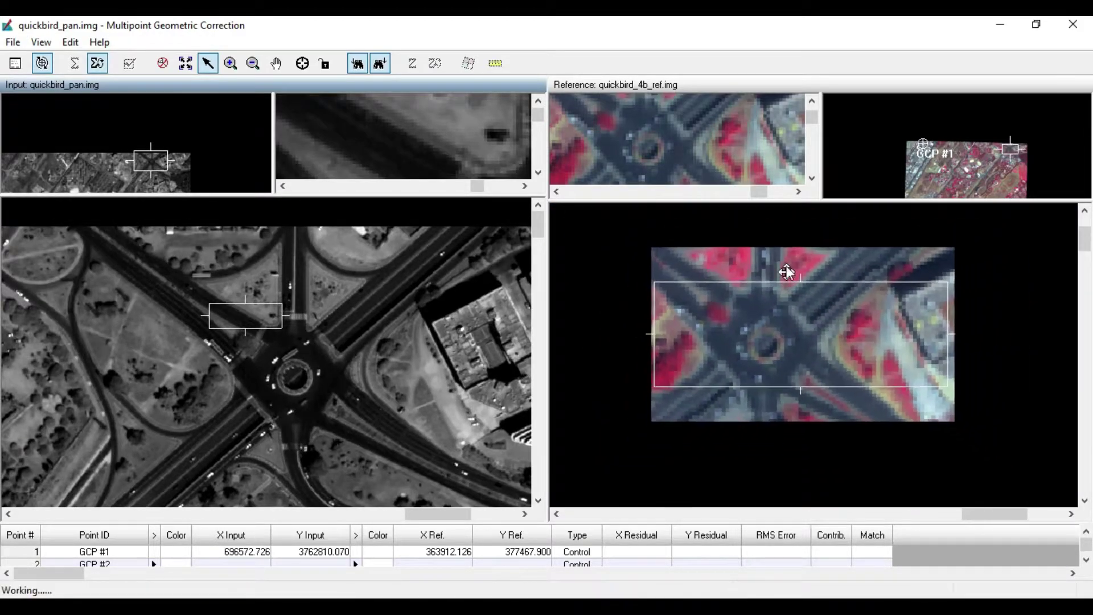
scroll(793, 244, "down", 2)
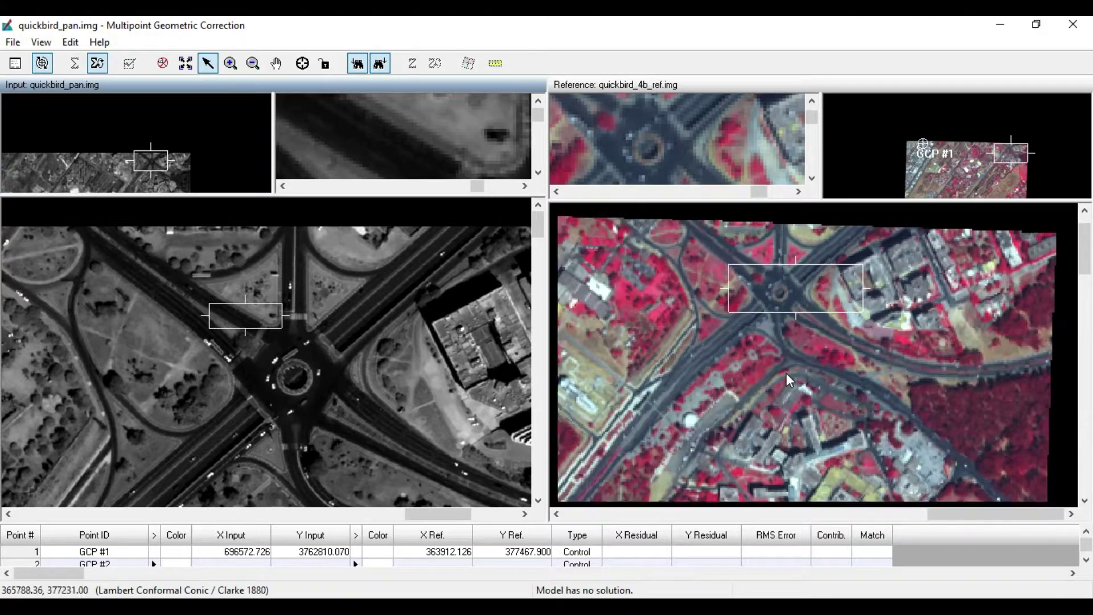
scroll(787, 380, "down", 1)
scroll(813, 276, "up", 3)
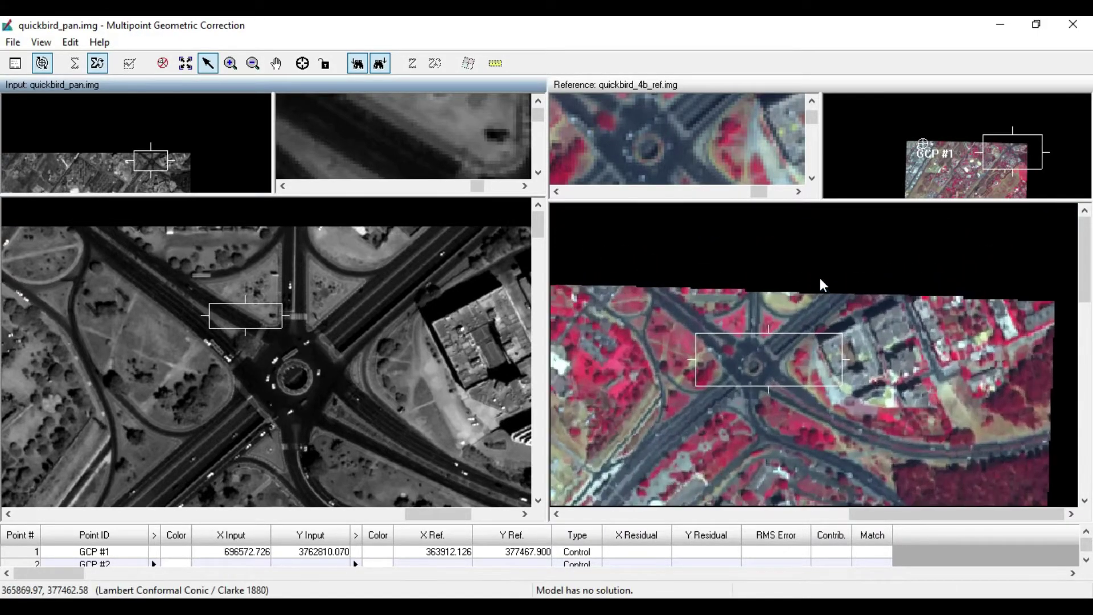
scroll(822, 285, "up", 1)
scroll(319, 326, "up", 1)
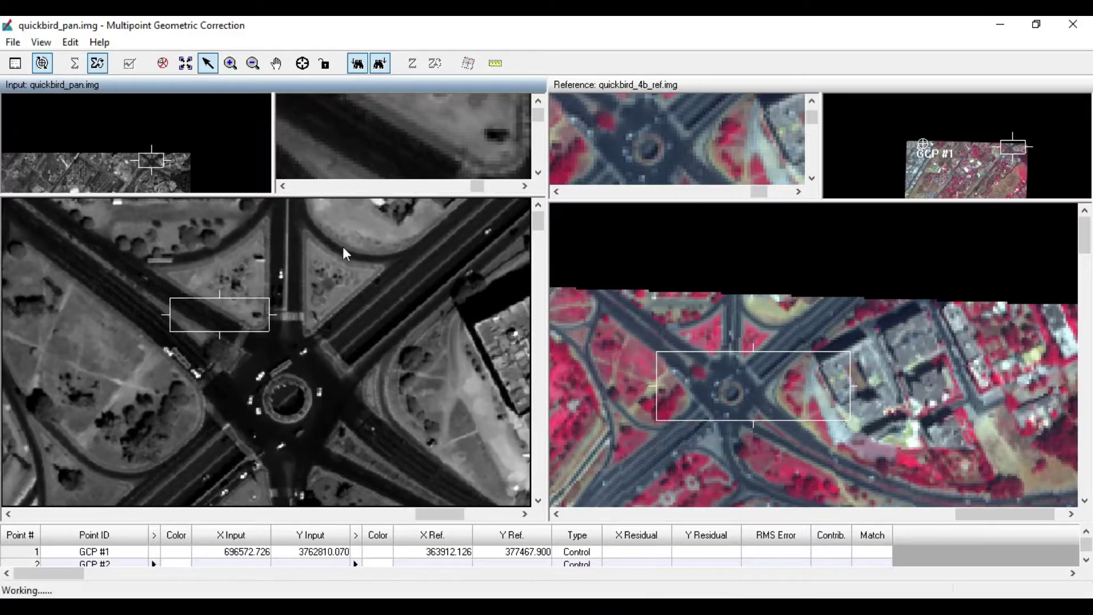
Place GCP #2 at the road corner just northeast of the roundabout in both the input and reference images
left_click(303, 64)
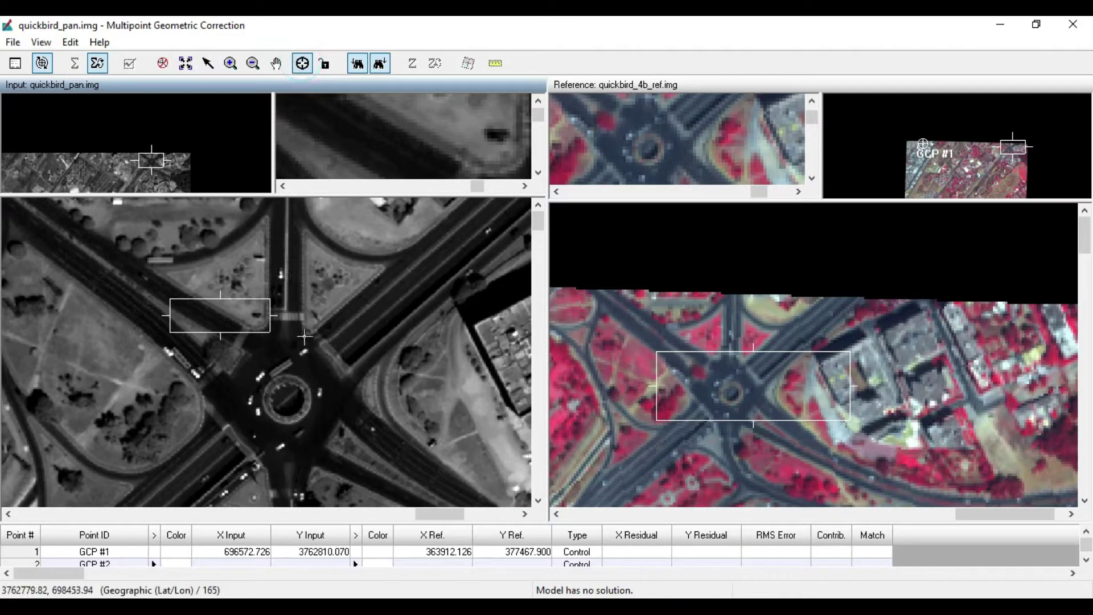
left_click(305, 335)
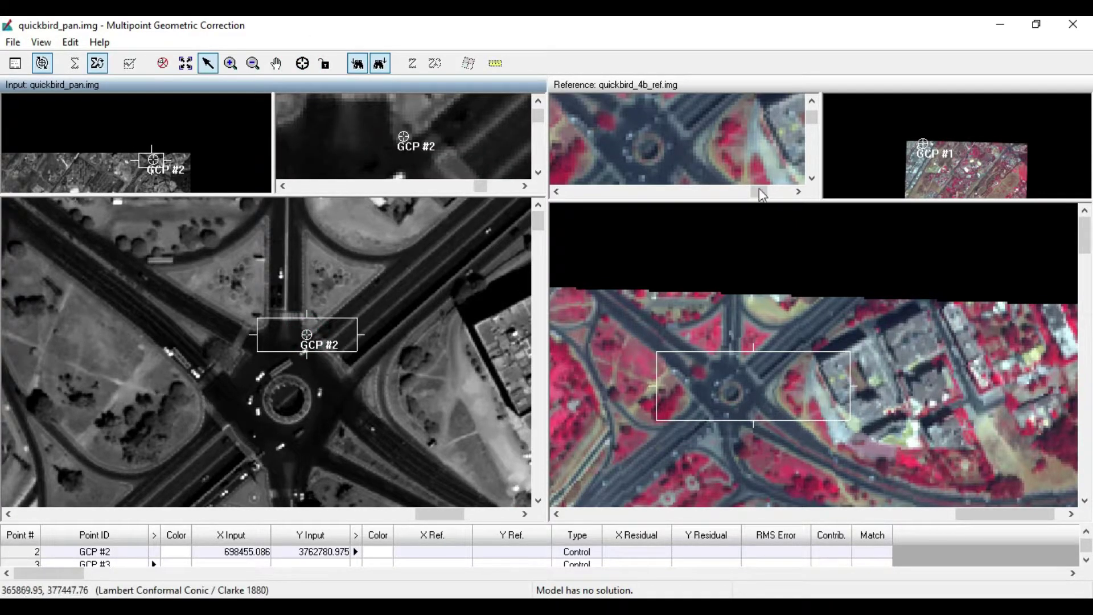
left_click(302, 63)
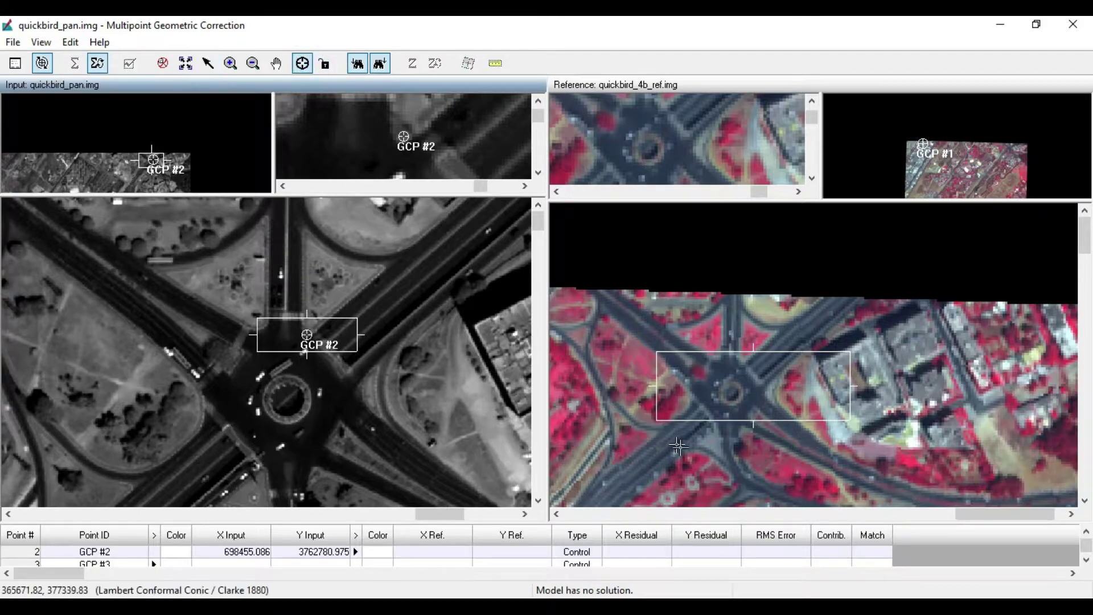
left_click(743, 362)
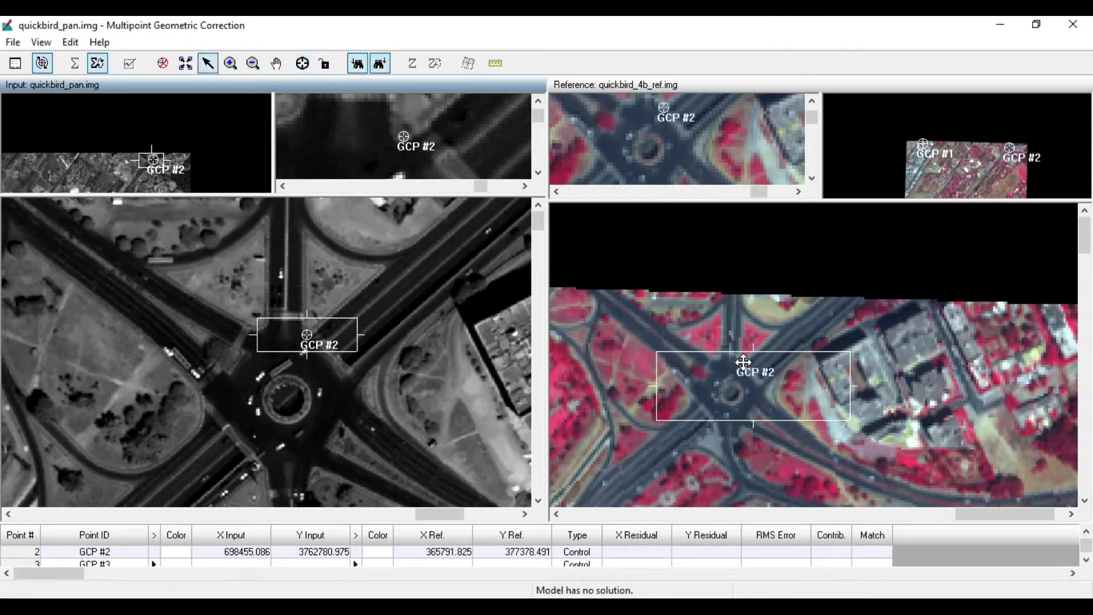
Bring the southeast corner area into view in both the input and reference images
scroll(246, 445, "down", 3)
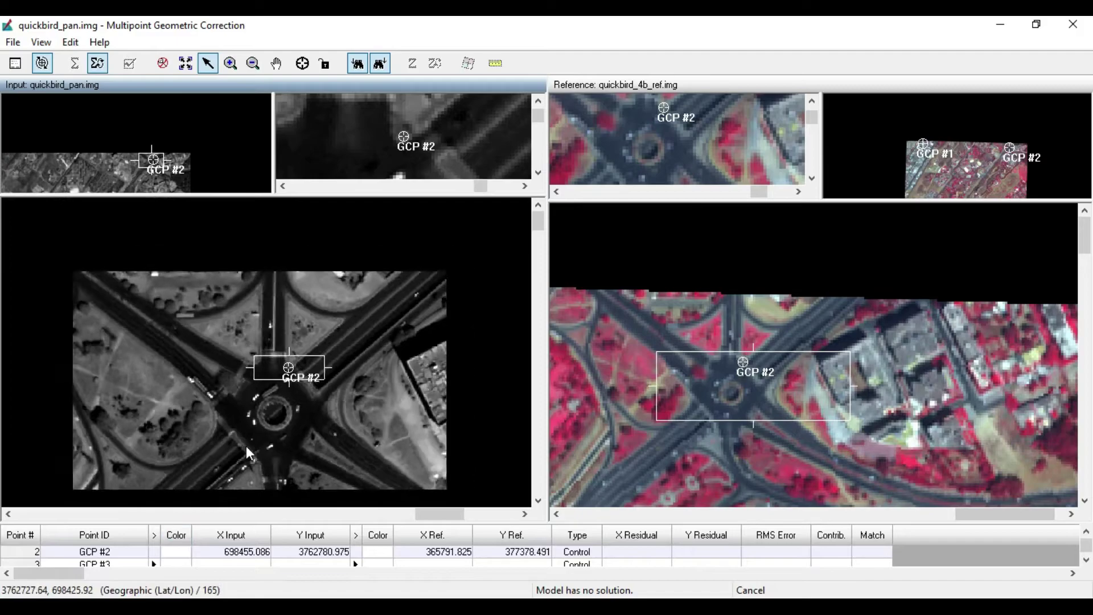
left_click_drag(541, 224, 538, 419)
scroll(980, 409, "down", 3)
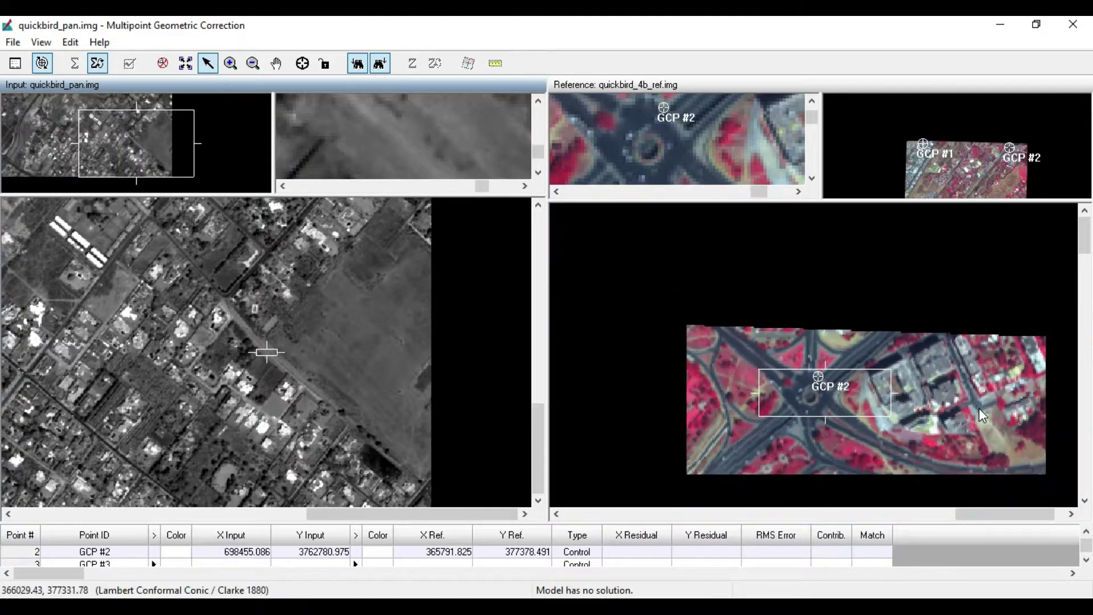
left_click_drag(1084, 265, 1086, 450)
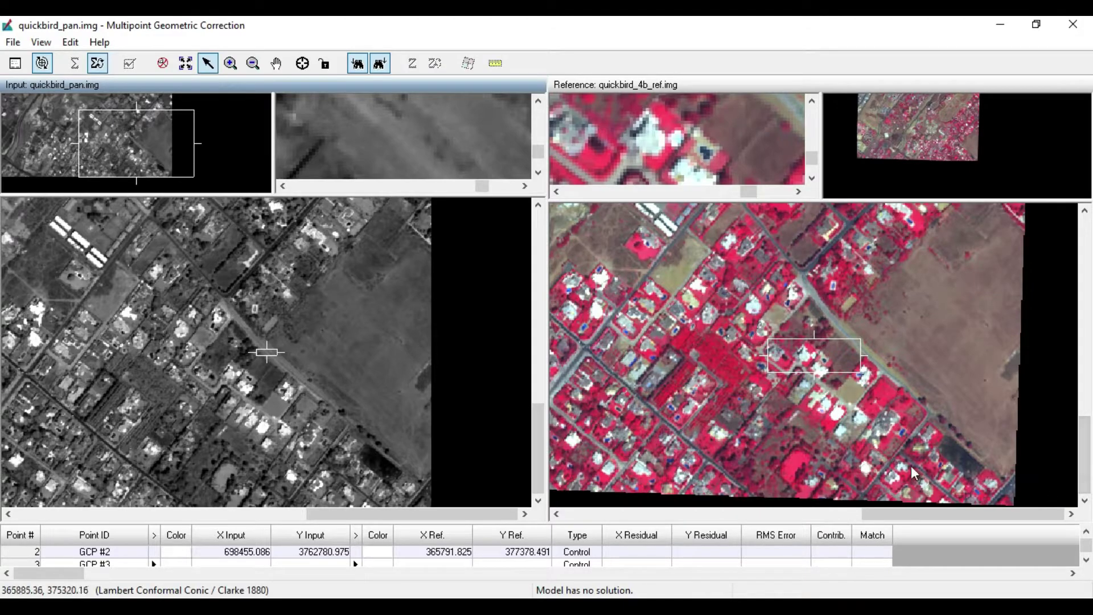
Compare the residential blocks beside the large bare field in both images at similar scales to pick a common point
scroll(911, 466, "up", 3)
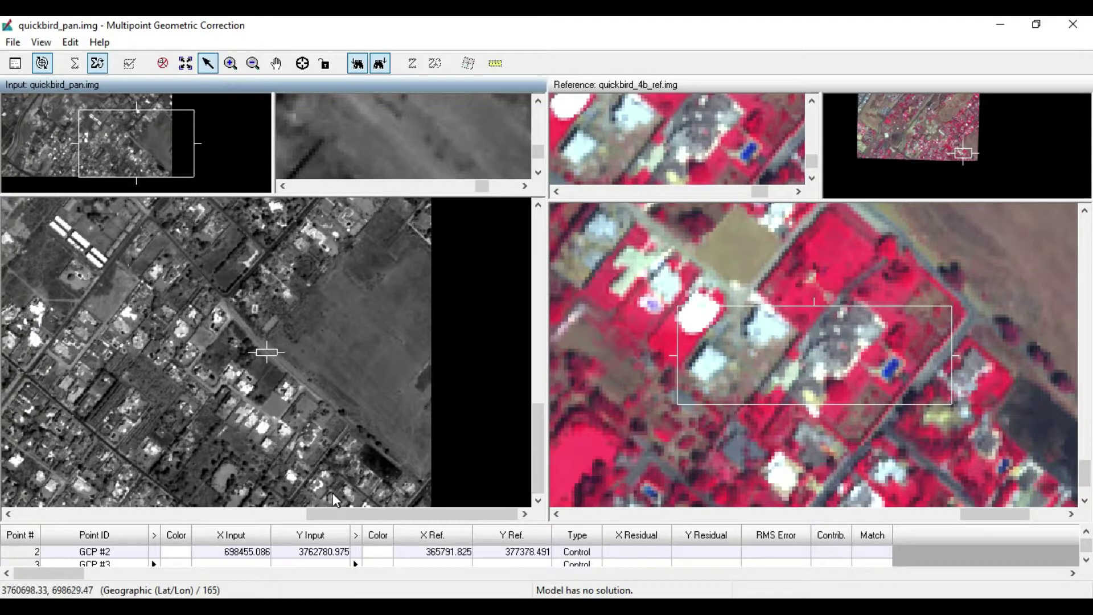
scroll(330, 481, "up", 4)
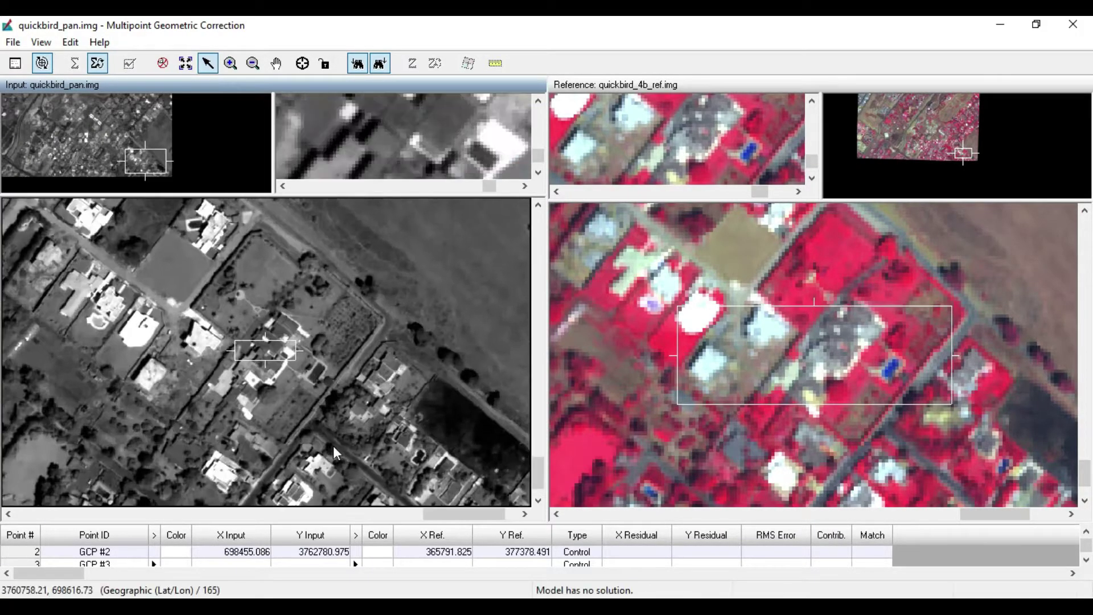
scroll(334, 447, "up", 2)
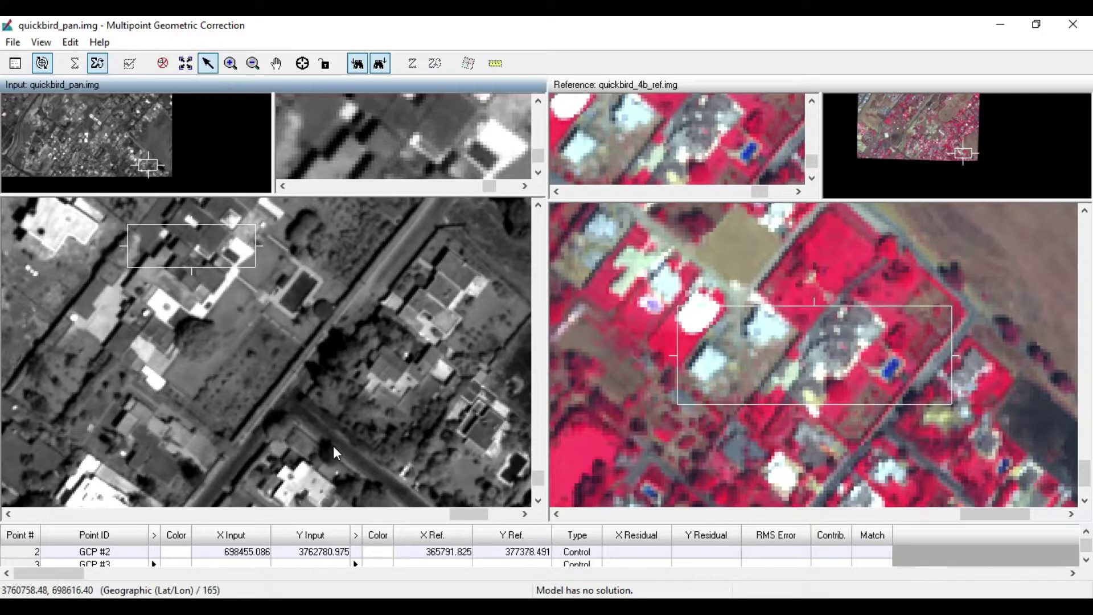
scroll(333, 446, "down", 4)
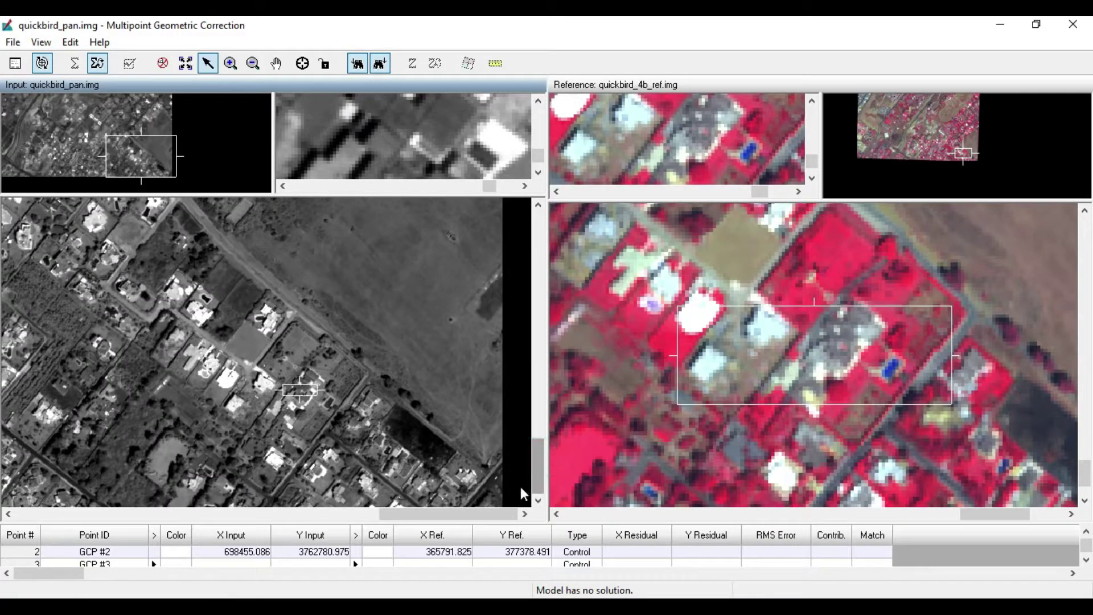
scroll(883, 388, "down", 3)
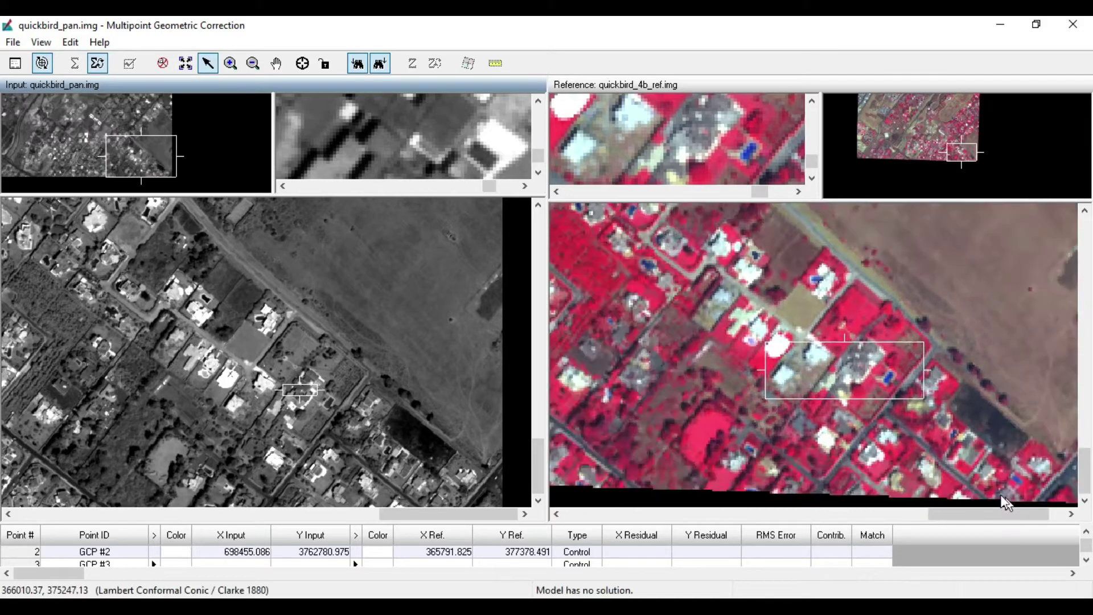
scroll(1004, 476, "down", 2)
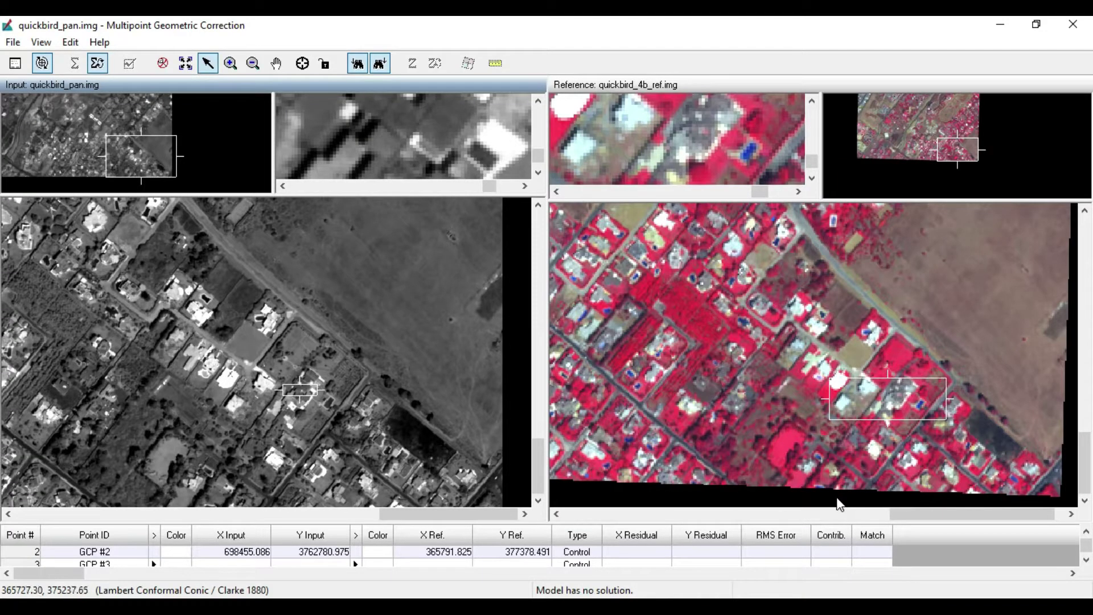
scroll(826, 483, "down", 2)
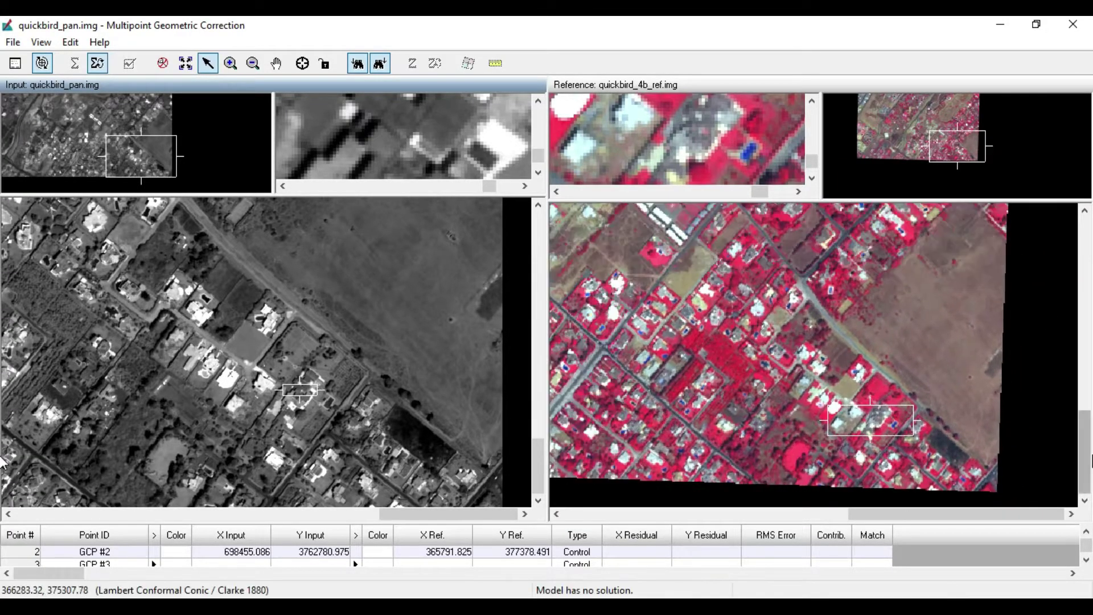
scroll(114, 428, "down", 2)
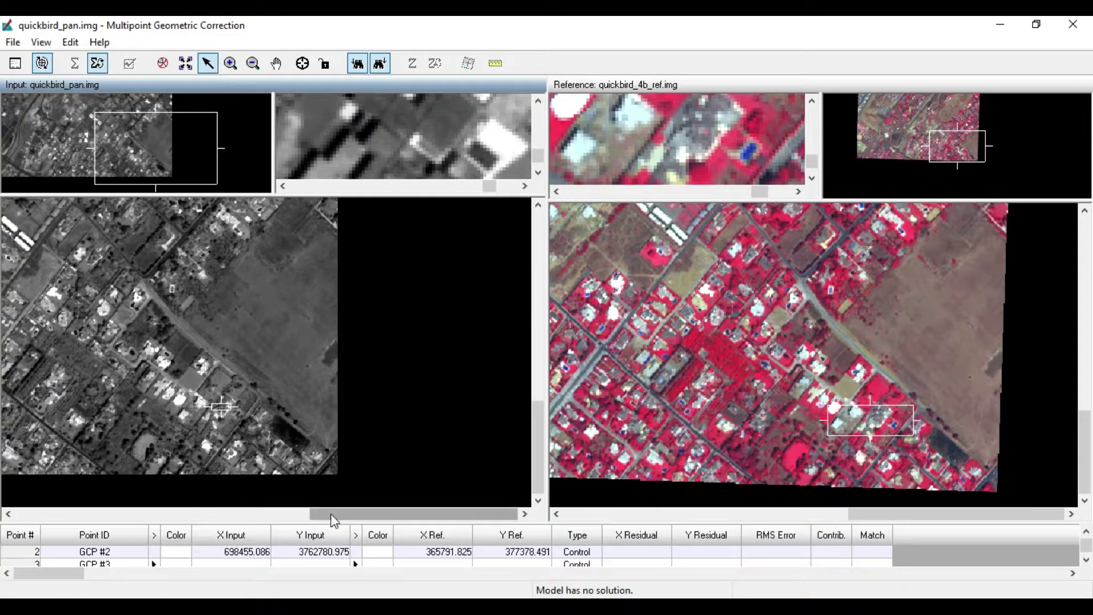
left_click_drag(333, 518, 273, 516)
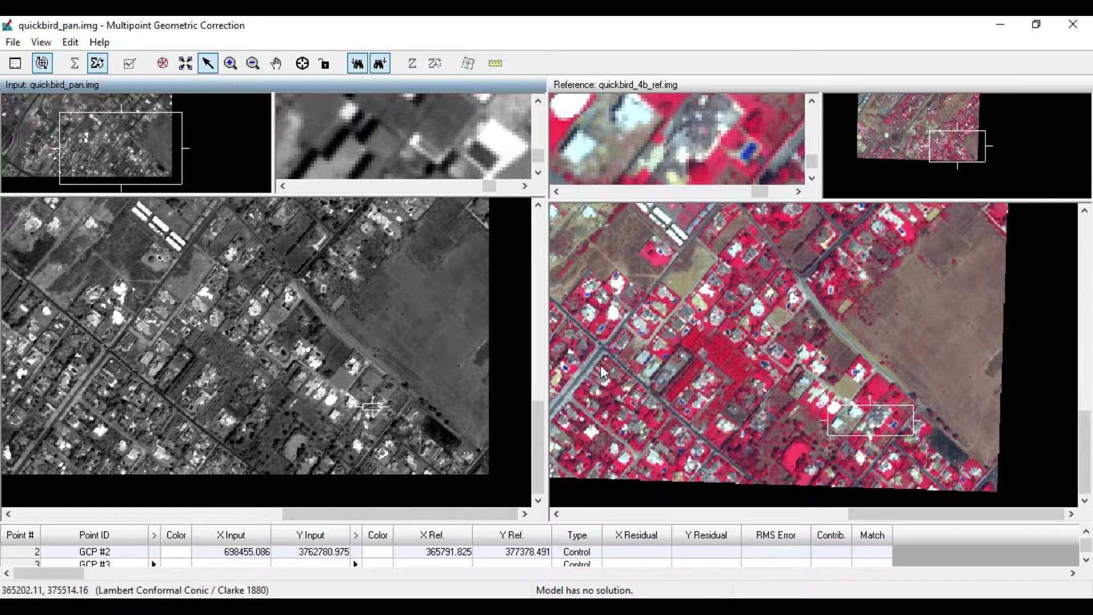
Place GCP #3 at the centre of the crossroads in the southeastern residential area in both the input and reference images
scroll(604, 373, "up", 4)
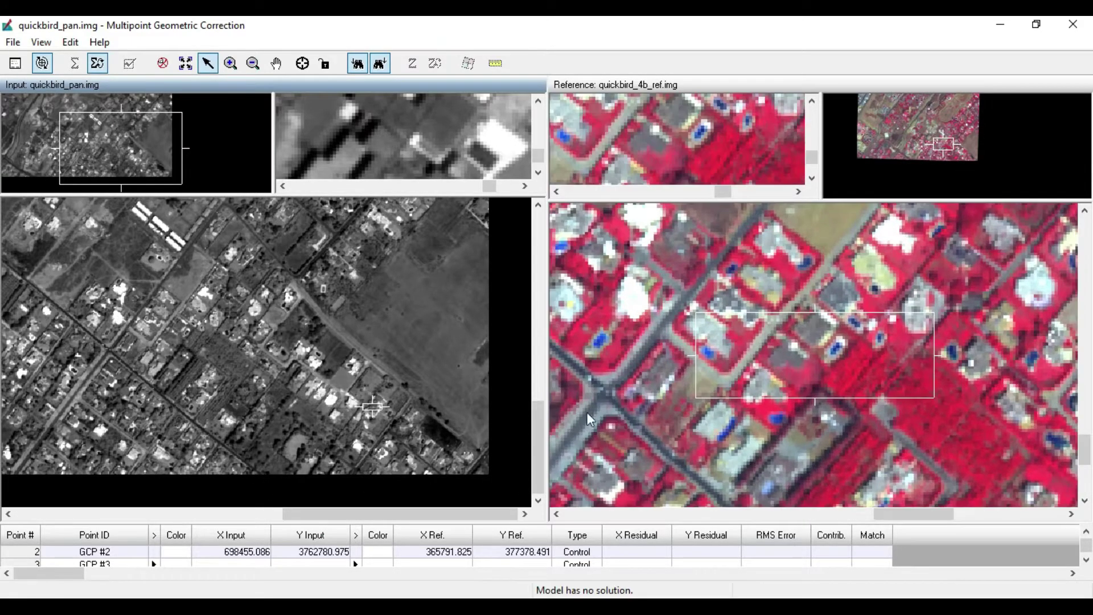
scroll(105, 346, "up", 4)
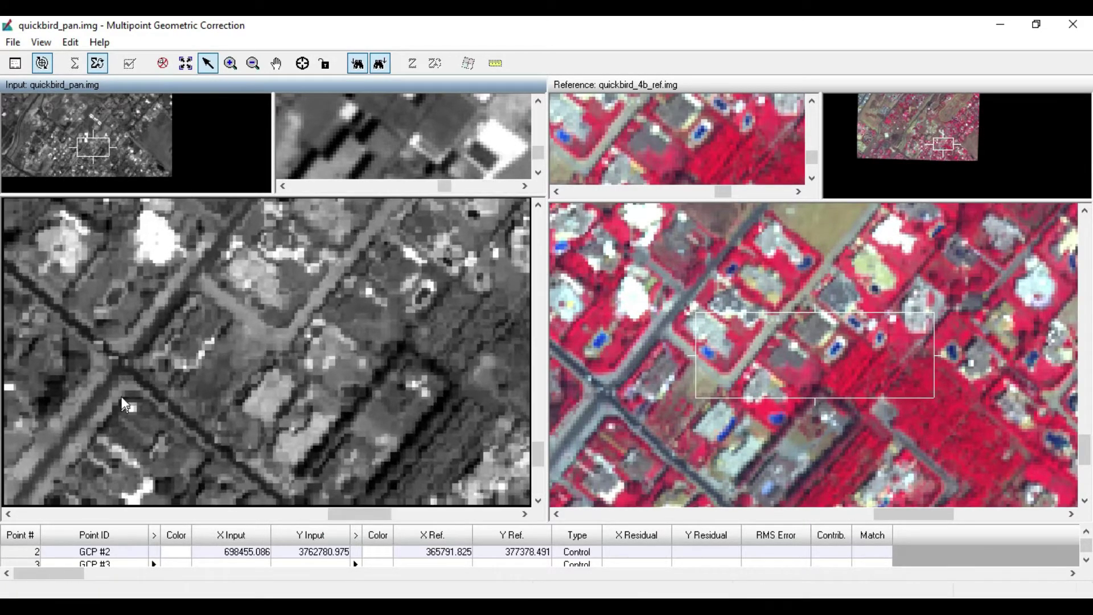
scroll(119, 393, "up", 2)
scroll(589, 393, "up", 2)
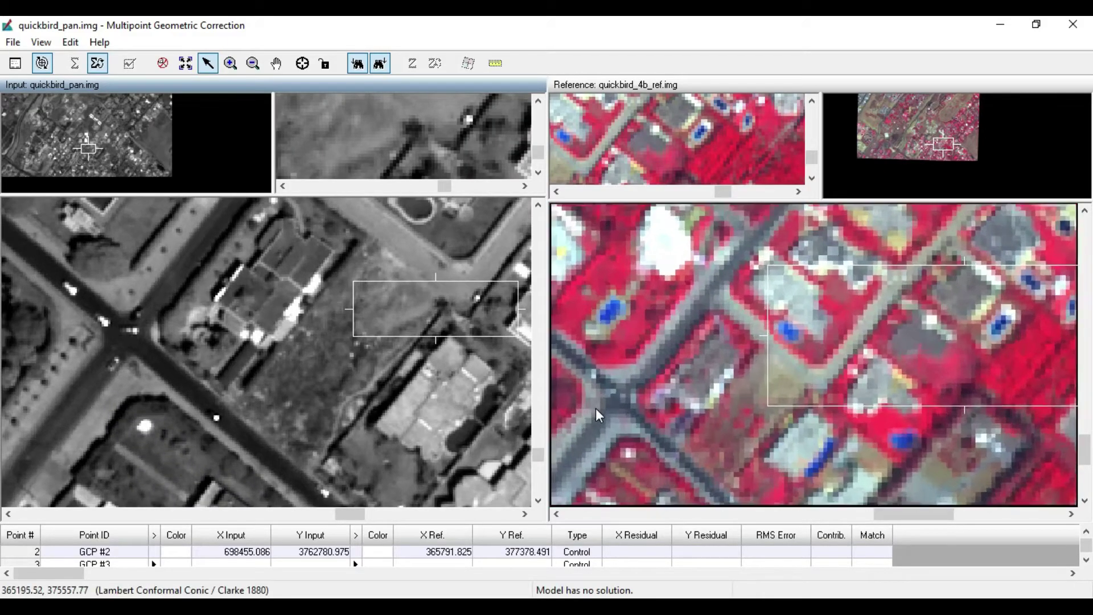
scroll(595, 408, "up", 2)
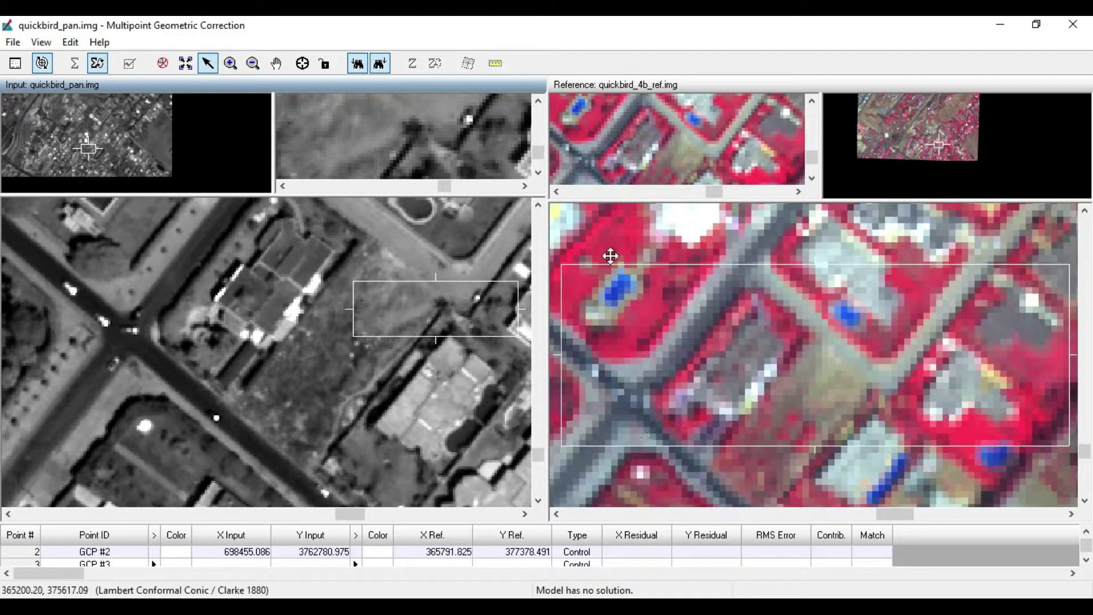
left_click(303, 63)
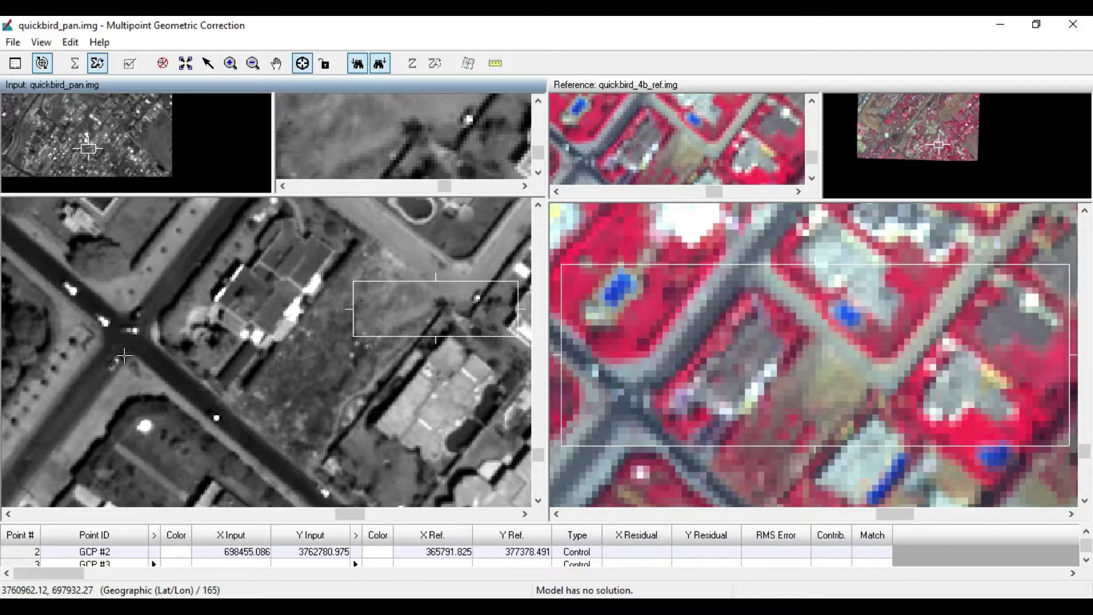
left_click(129, 337)
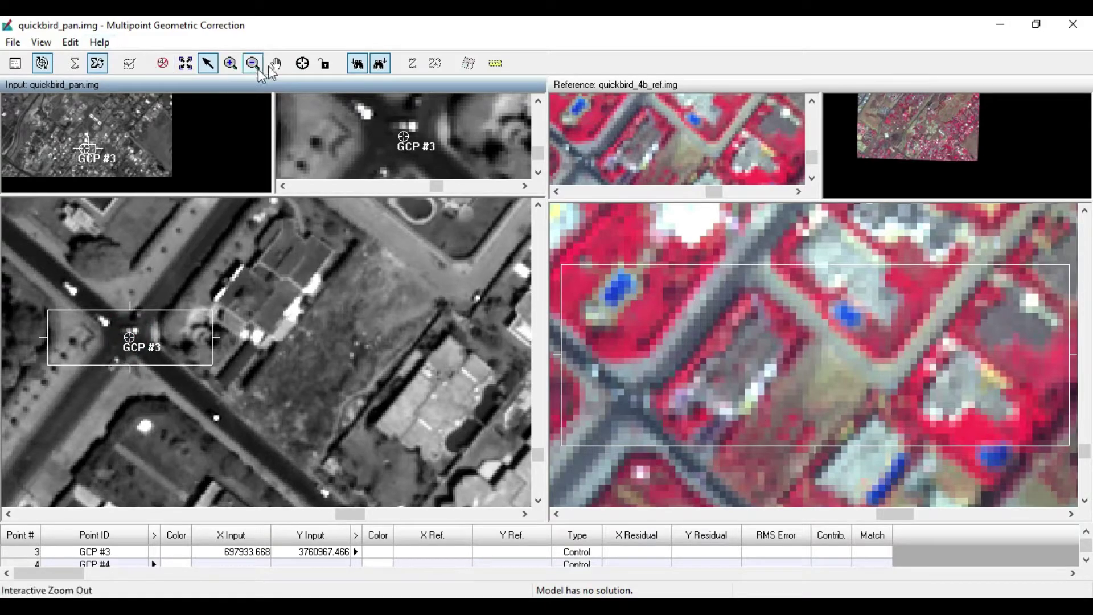
left_click(299, 65)
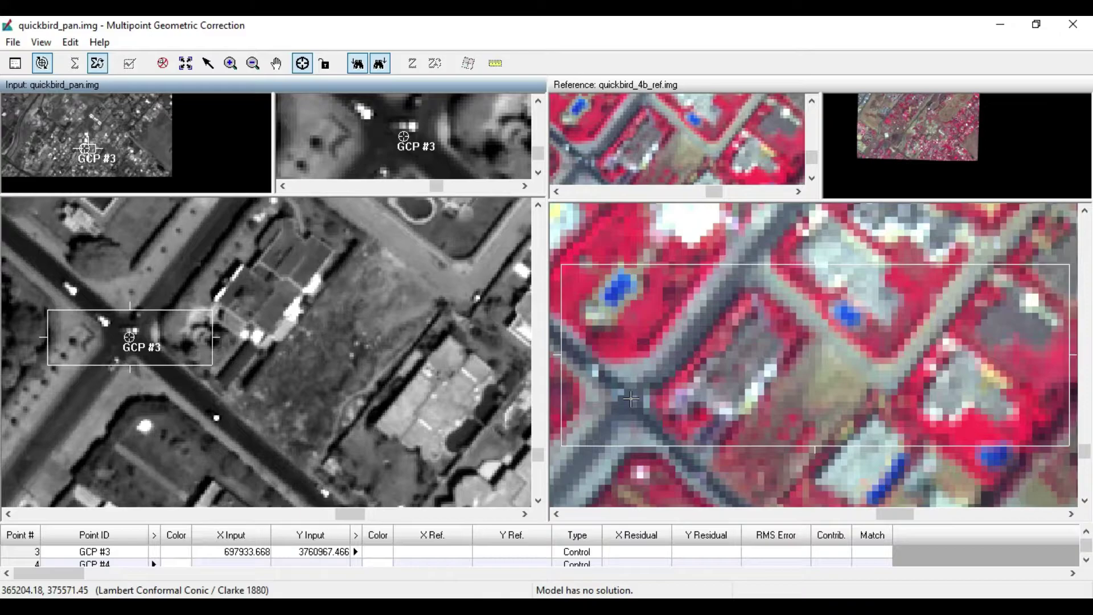
left_click(631, 399)
Locate the large white rectangular area near the southwest corner in both the input and reference images
scroll(234, 372, "down", 1)
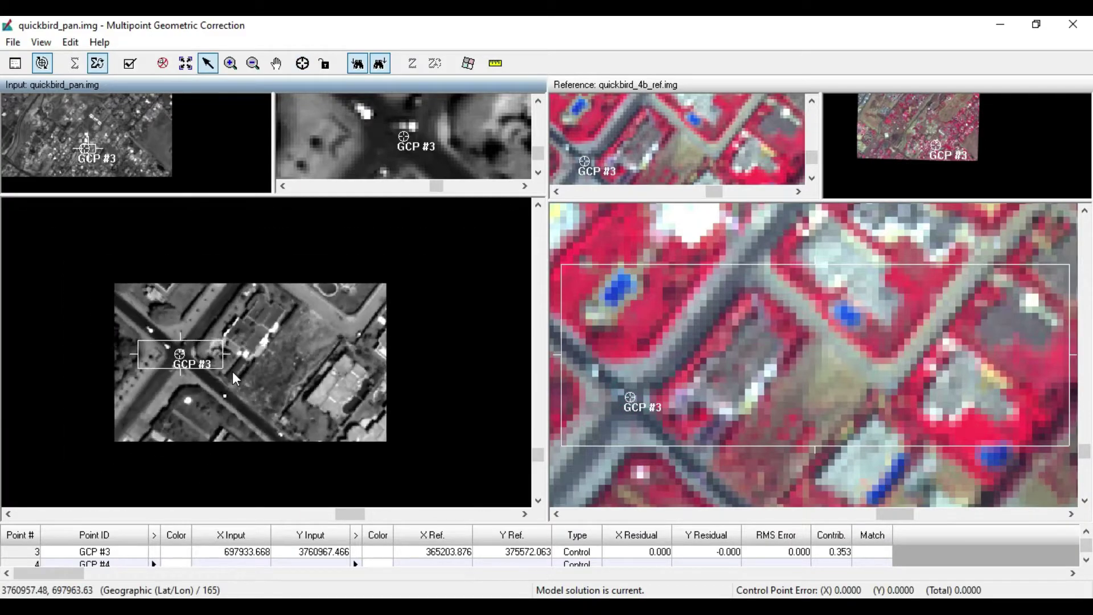
left_click_drag(323, 514, 96, 518)
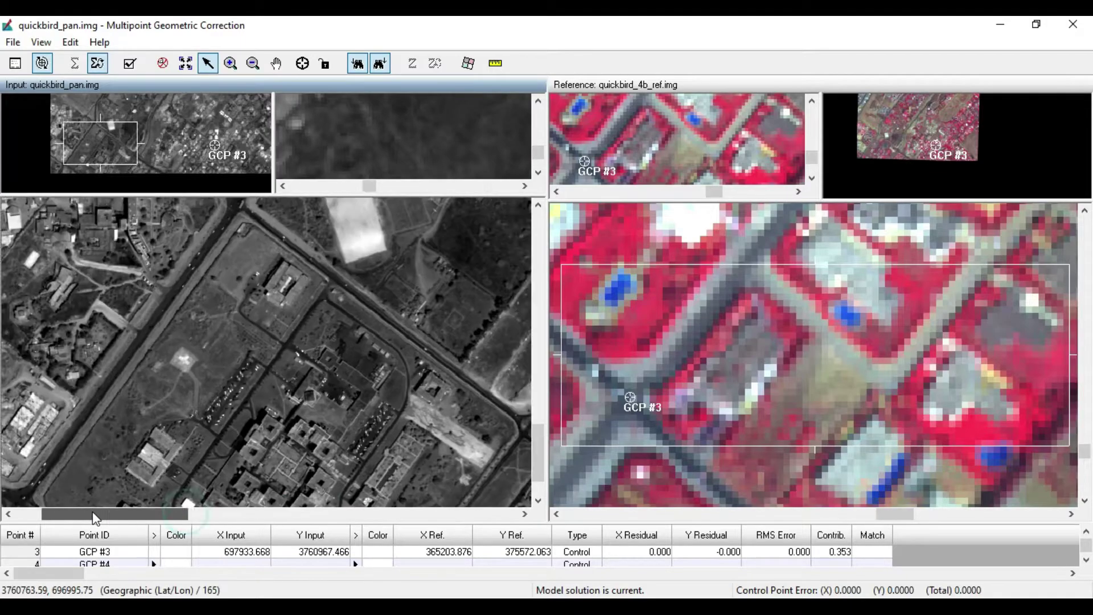
scroll(94, 466, "down", 1)
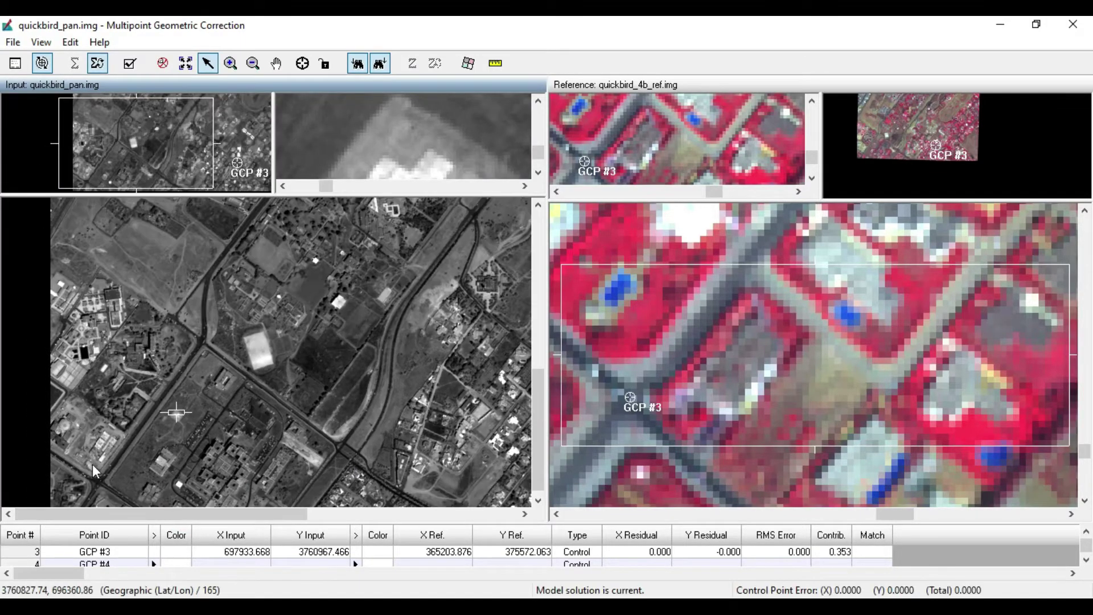
scroll(89, 464, "down", 1)
scroll(635, 451, "down", 2)
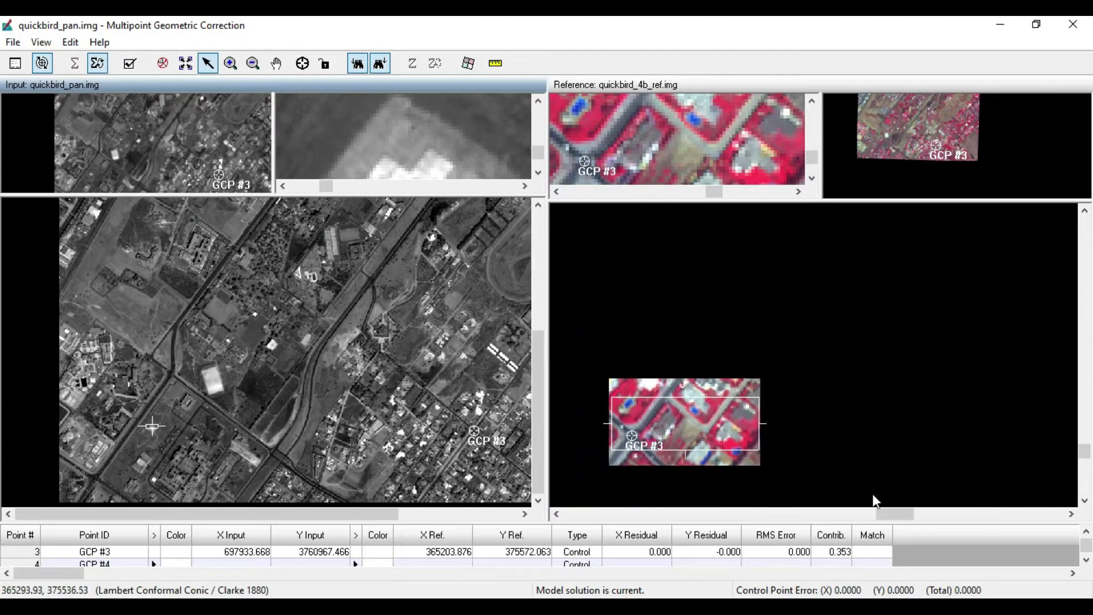
left_click_drag(902, 515, 599, 547)
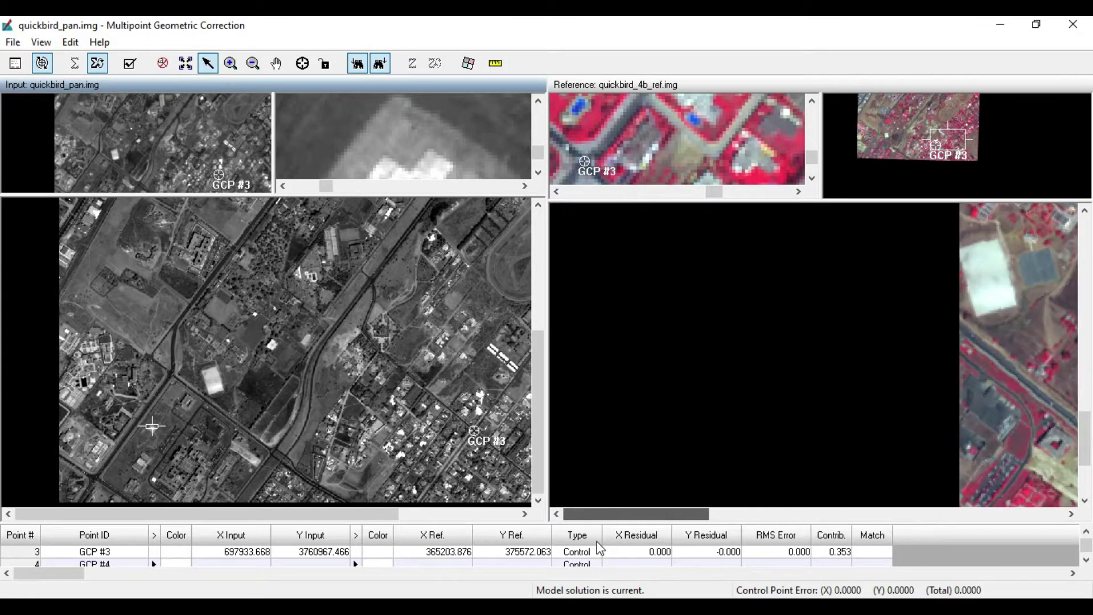
scroll(671, 393, "down", 1)
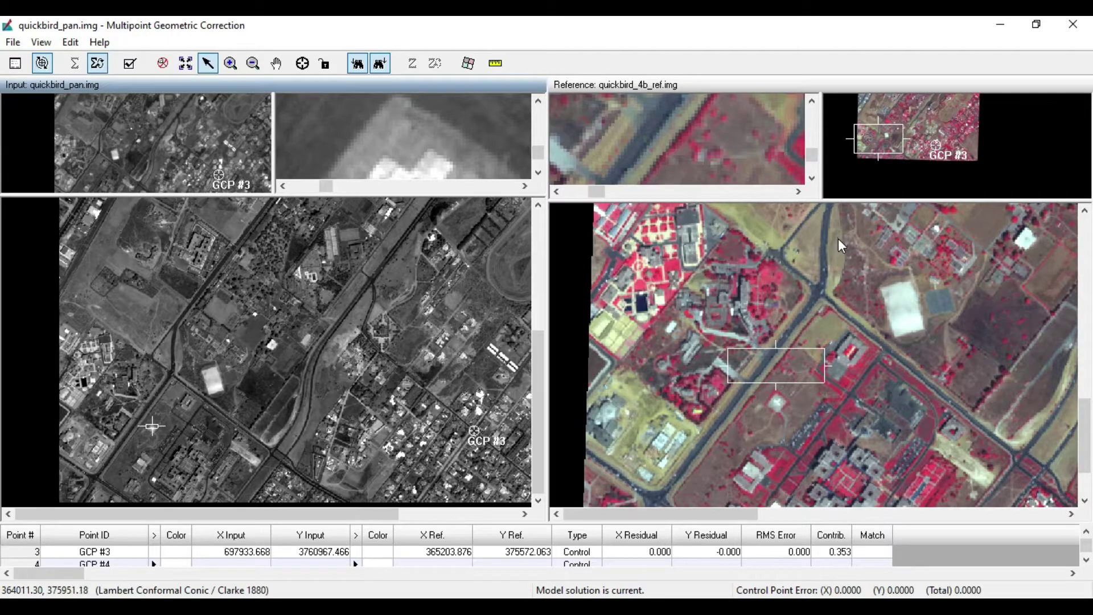
Place GCP #4 on the southwest corner of the large white rectangular area in the input image, using the predicted position in the reference
scroll(920, 351, "up", 3)
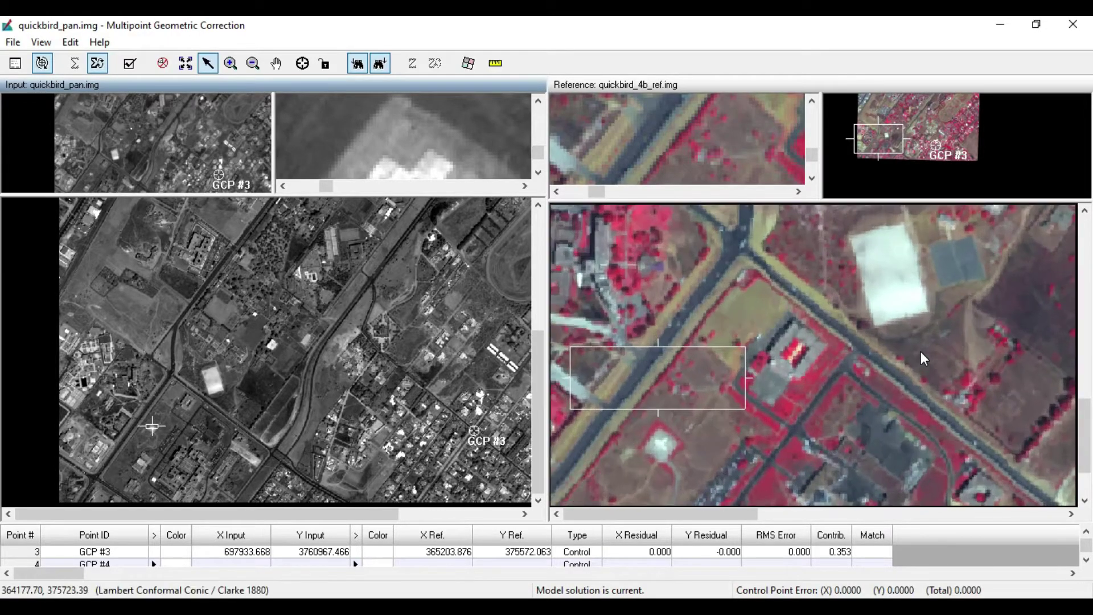
scroll(920, 350, "down", 2)
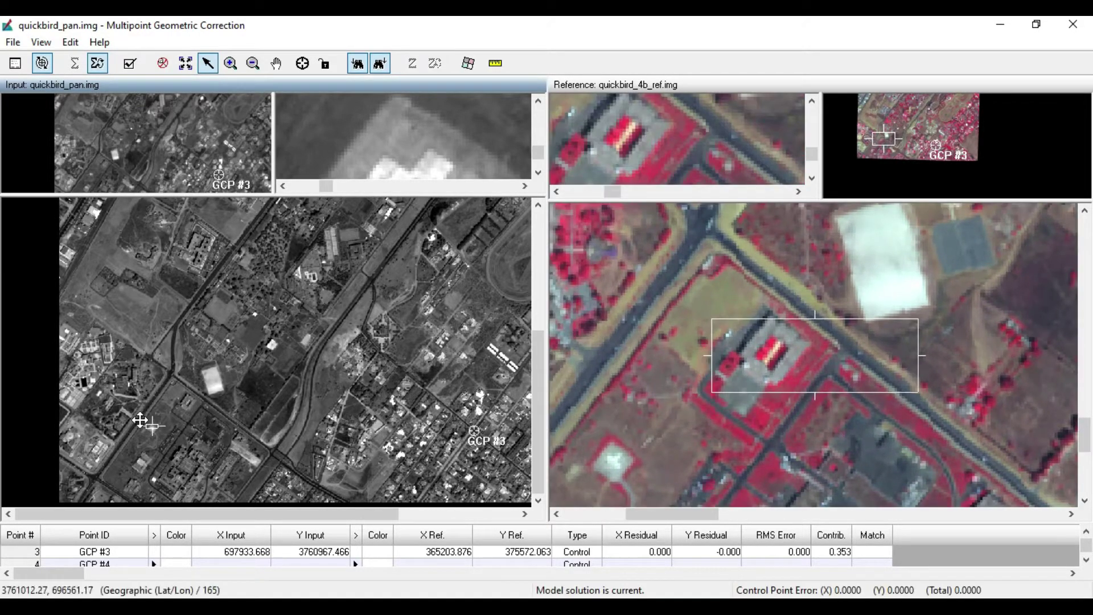
scroll(215, 397, "up", 4)
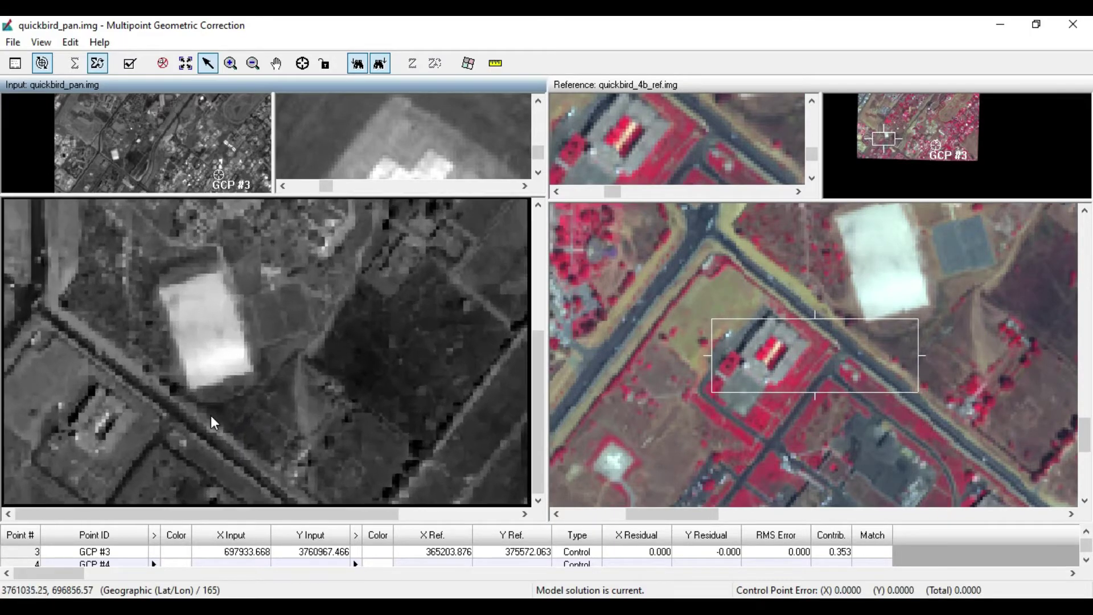
scroll(210, 415, "up", 1)
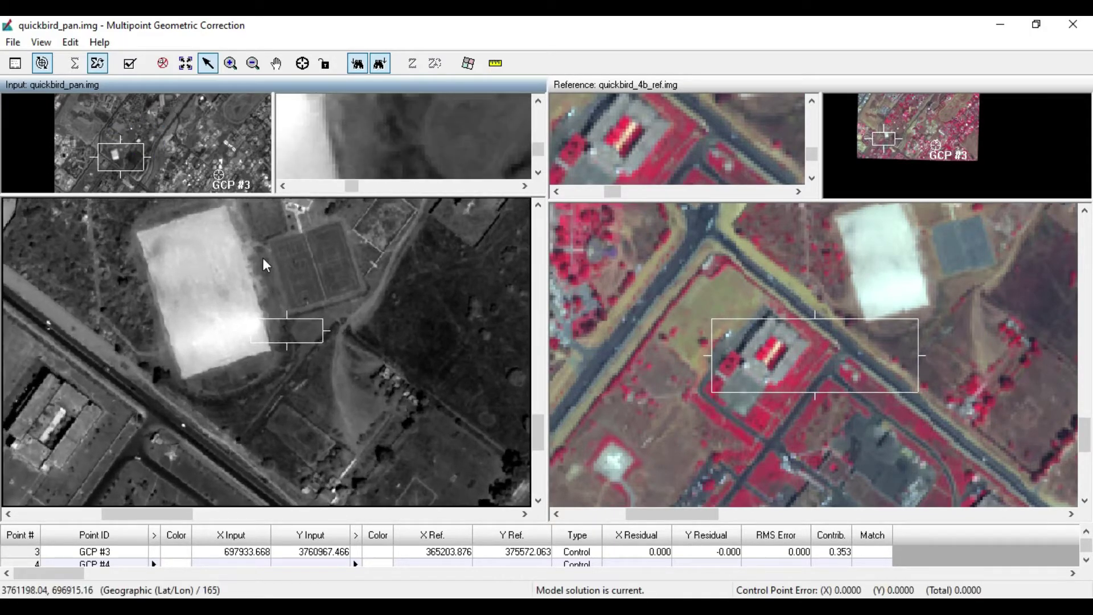
left_click(302, 63)
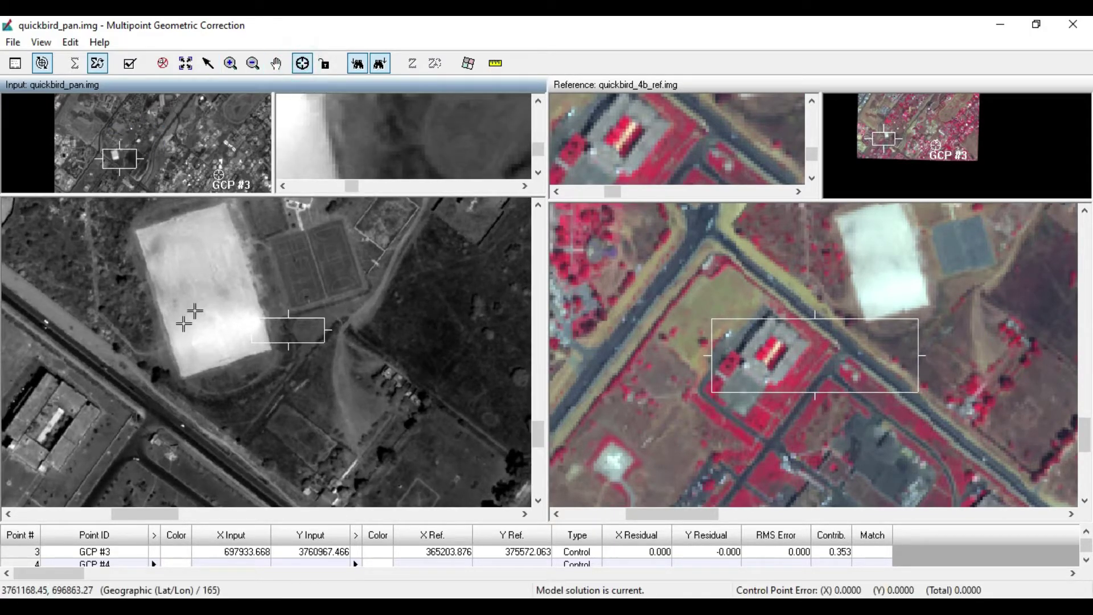
left_click(181, 377)
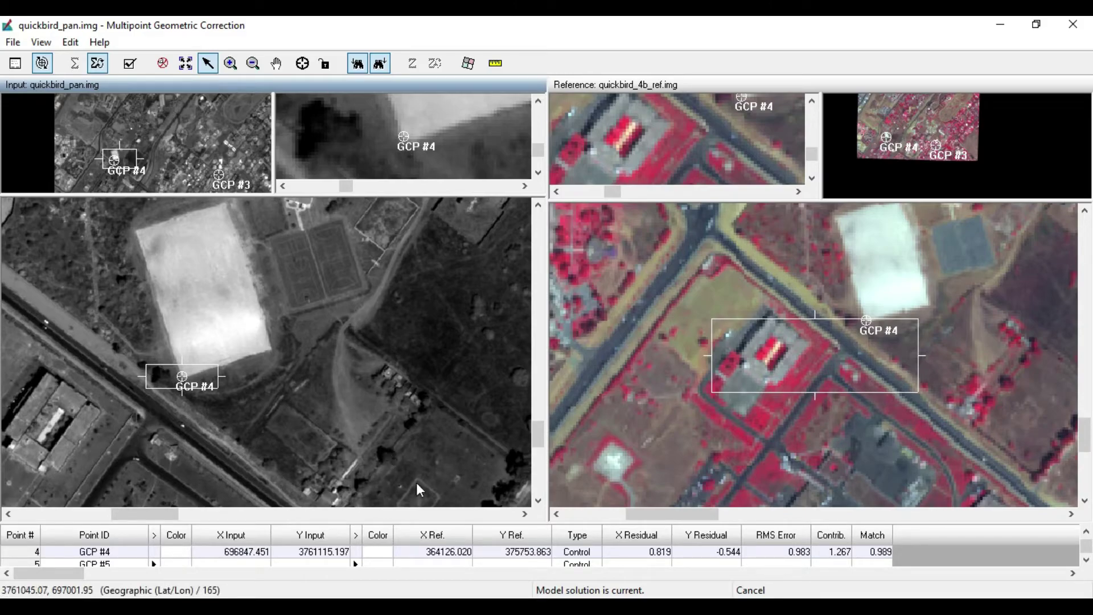
Enlarge the point table to show all GCPs and move GCP #4 in the reference image onto the white area's southwest corner
scroll(683, 557, "up", 2)
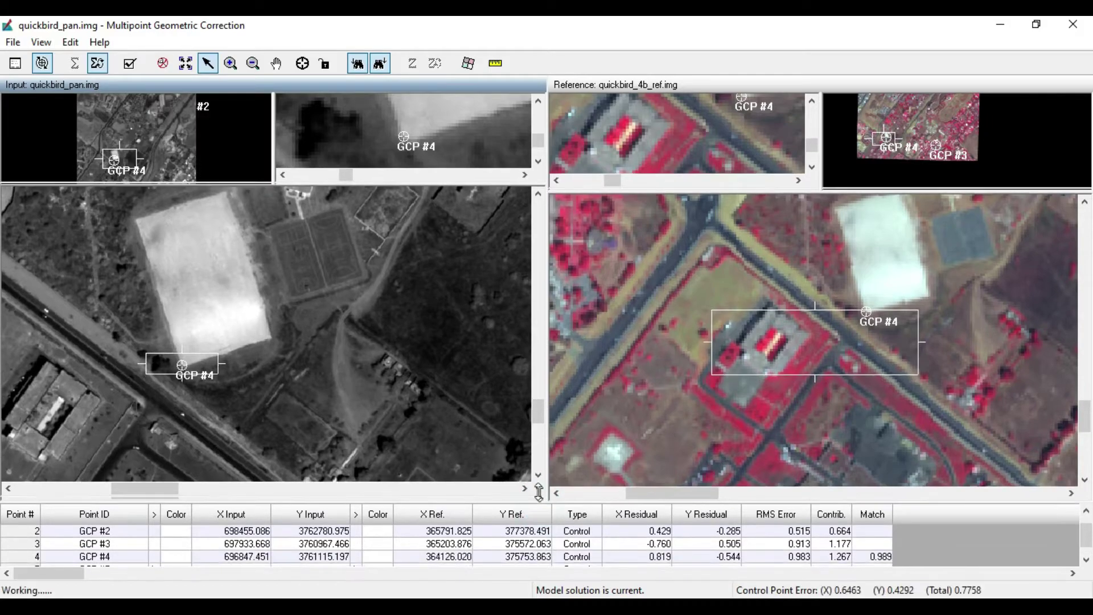
scroll(604, 538, "up", 1)
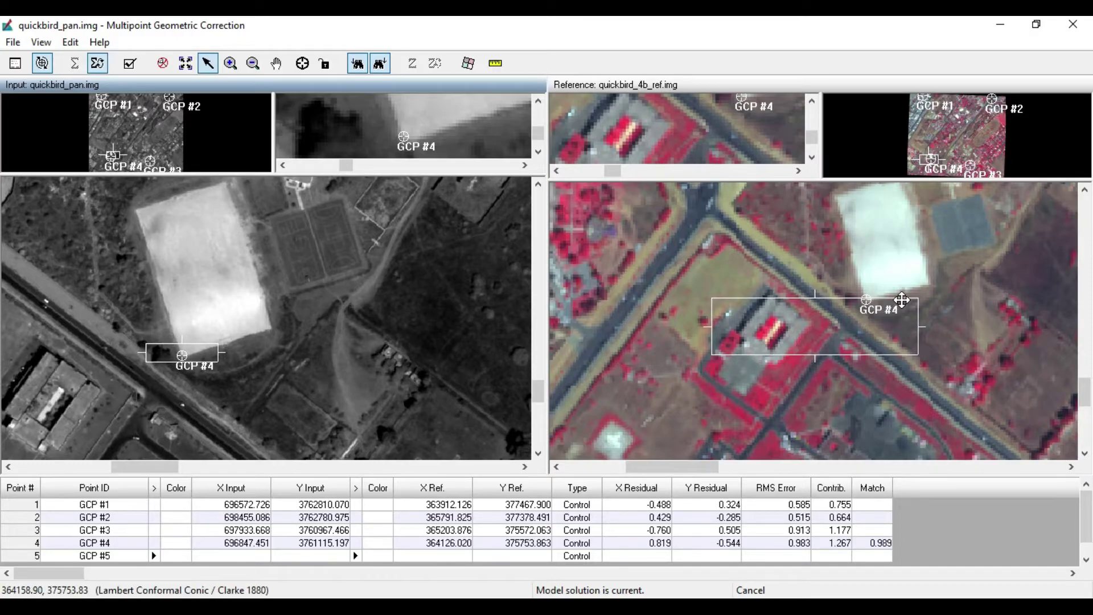
scroll(902, 300, "up", 5)
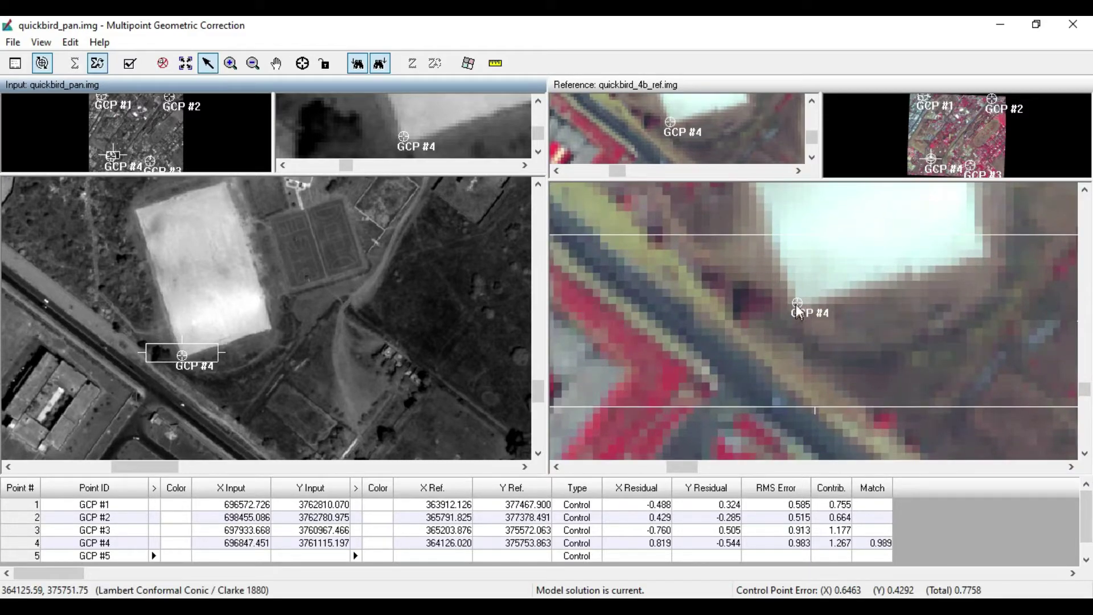
left_click_drag(794, 302, 794, 296)
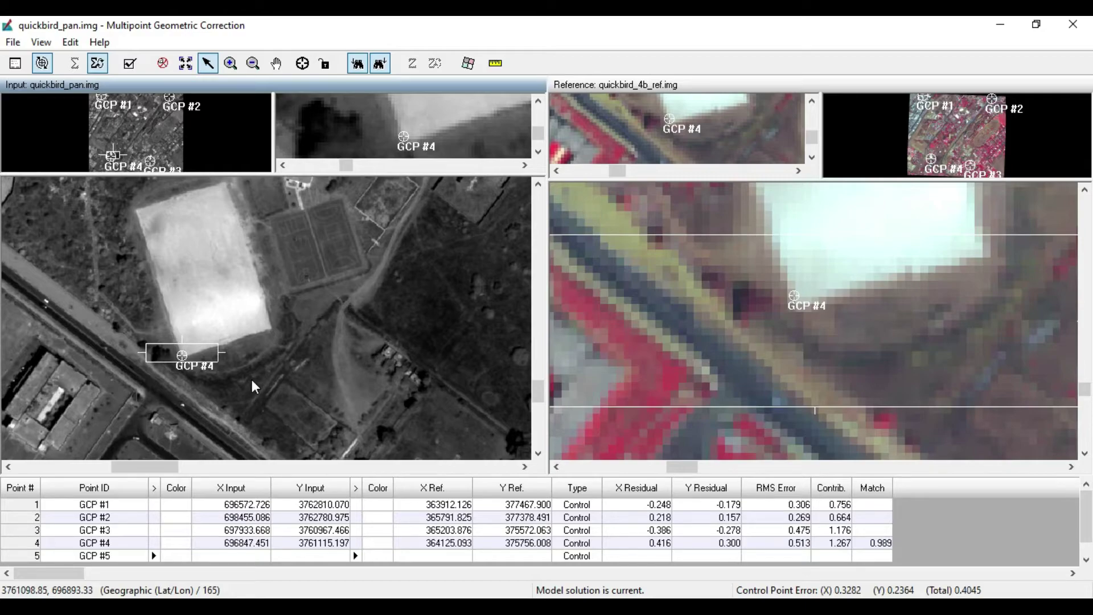
Inspect GCP #4 up close in the input image and open the metadata of quickbird_pan.img from the main ERDAS IMAGINE window
scroll(184, 357, "up", 5)
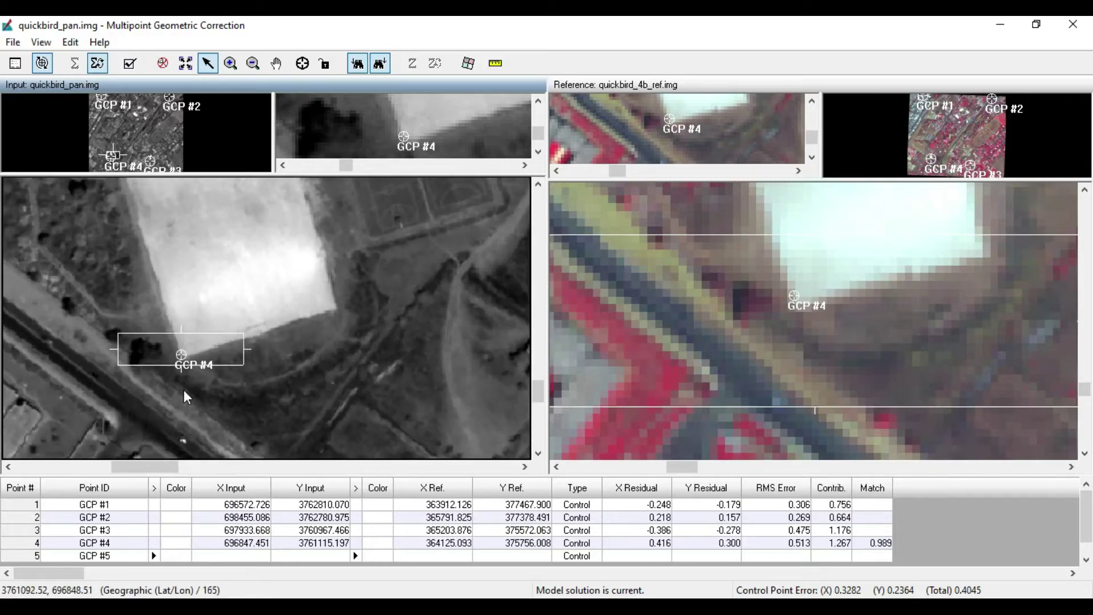
scroll(190, 336, "up", 2)
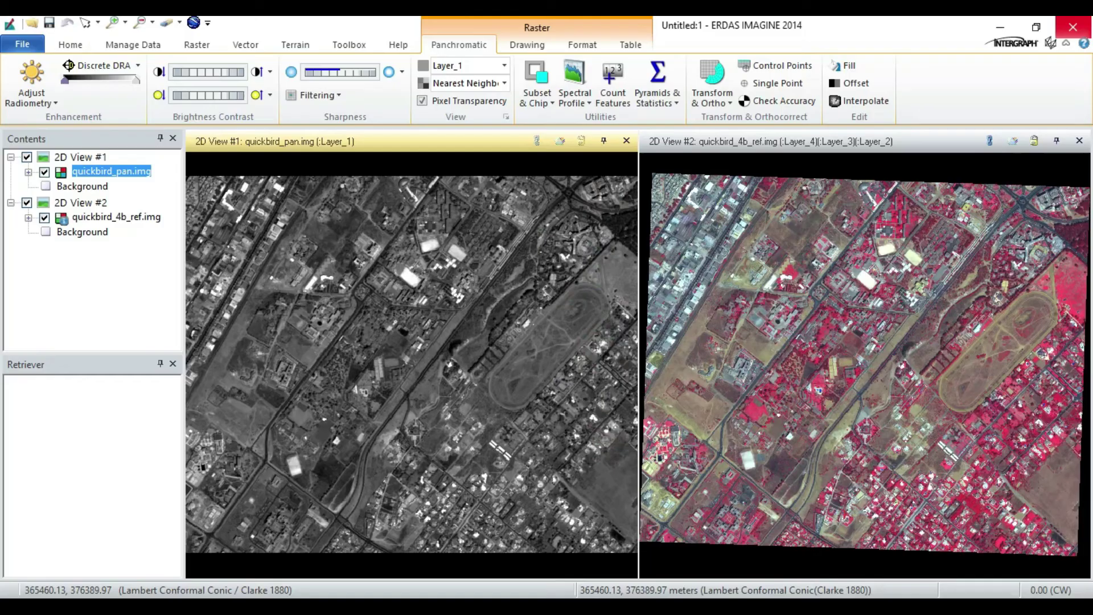
left_click(291, 149)
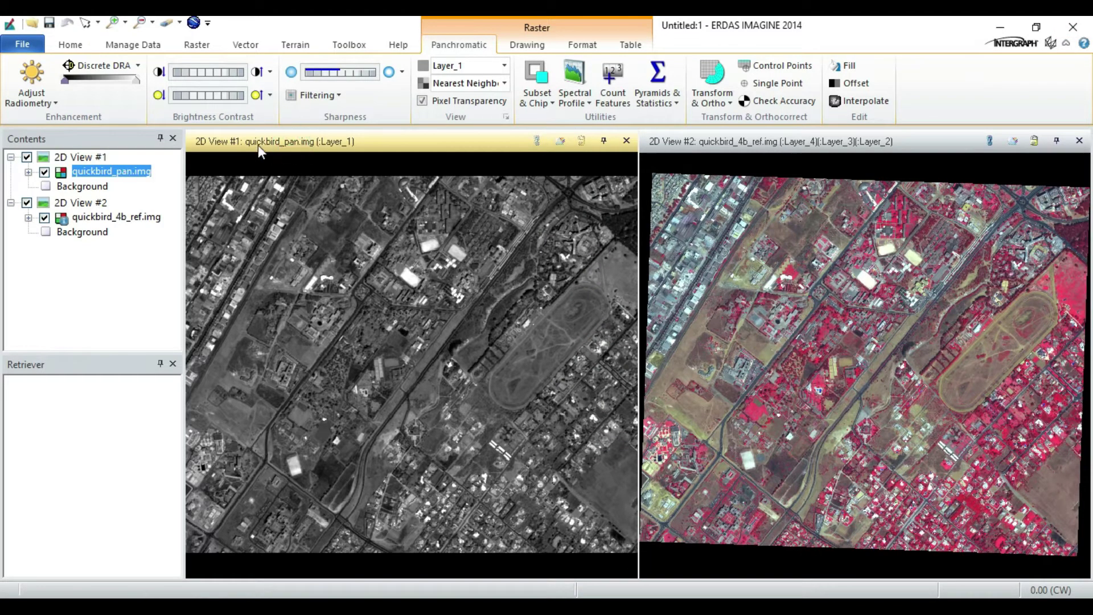
left_click(71, 45)
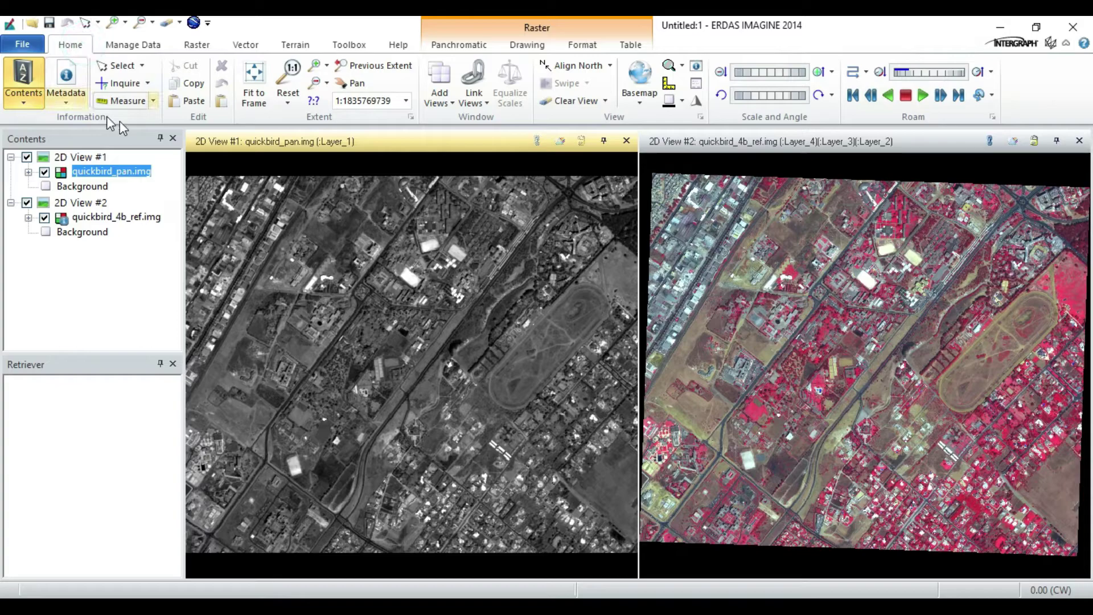
left_click(66, 94)
left_click(126, 119)
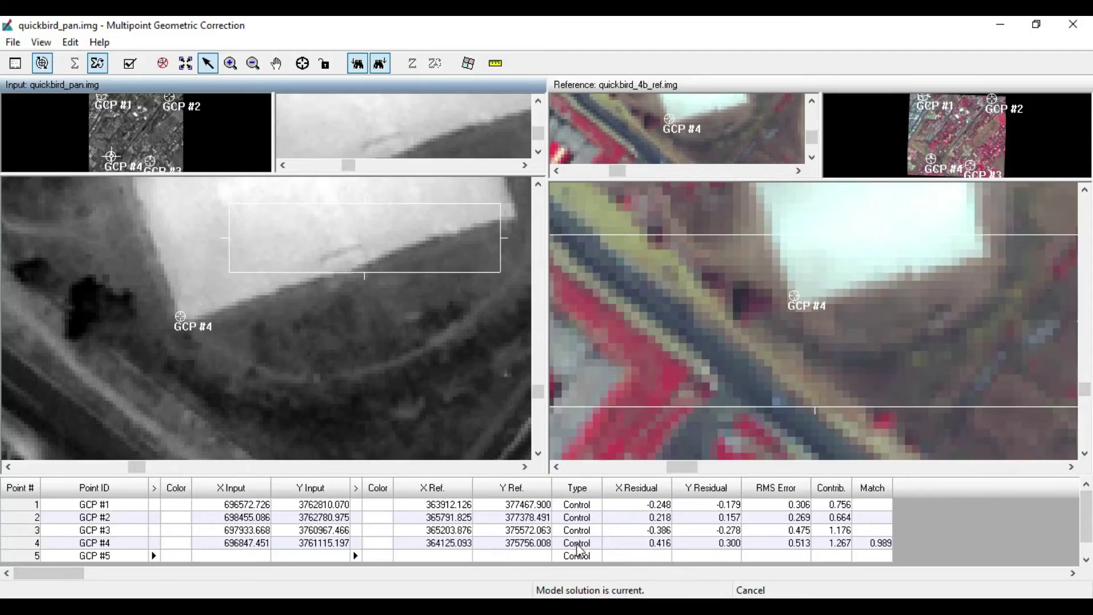
Review the RMS Error column of the point table and display GCP #3 in both the input and reference images
left_click(1085, 515)
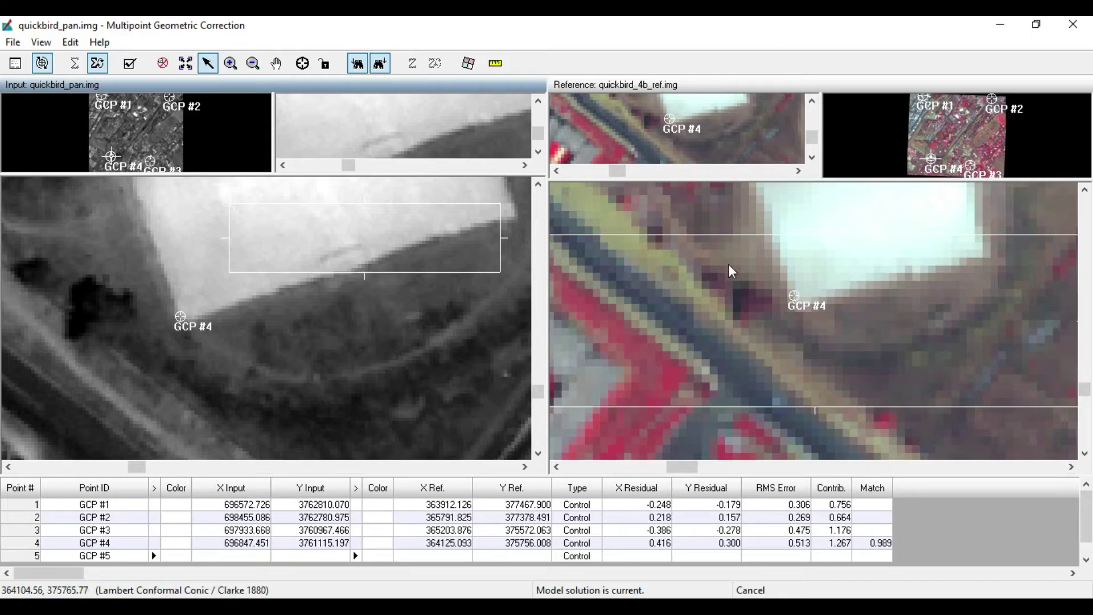
left_click(791, 542)
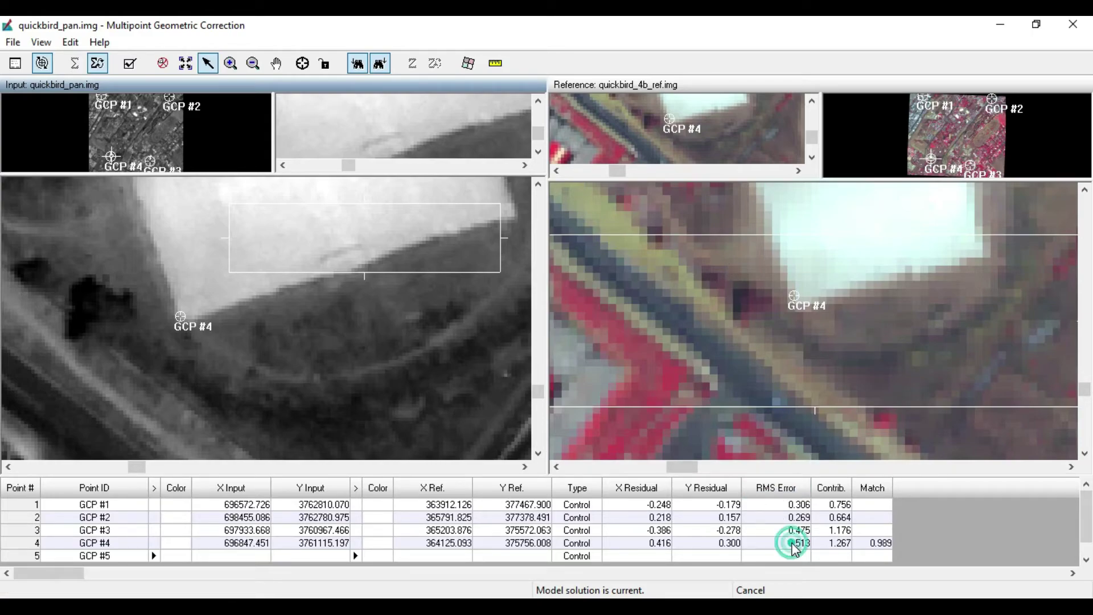
left_click(776, 488)
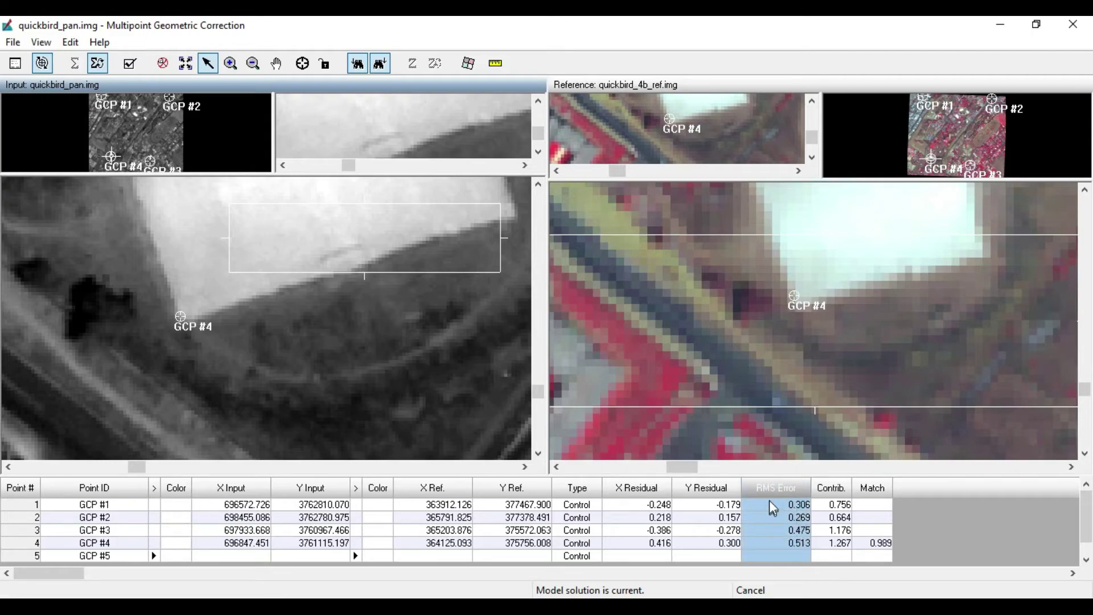
left_click(26, 528)
right_click(28, 533)
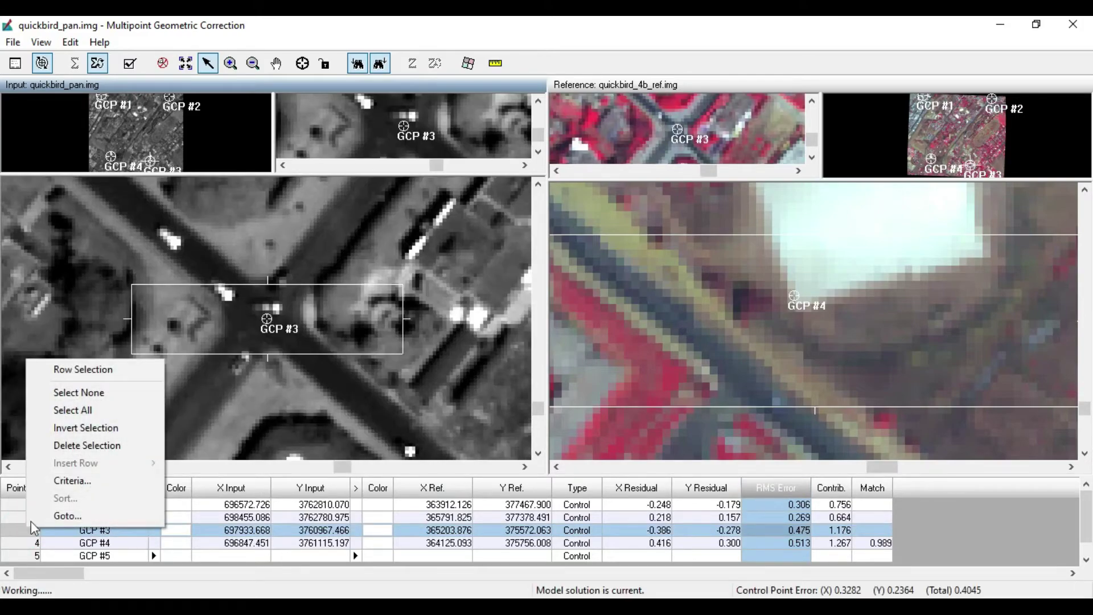
left_click(15, 537)
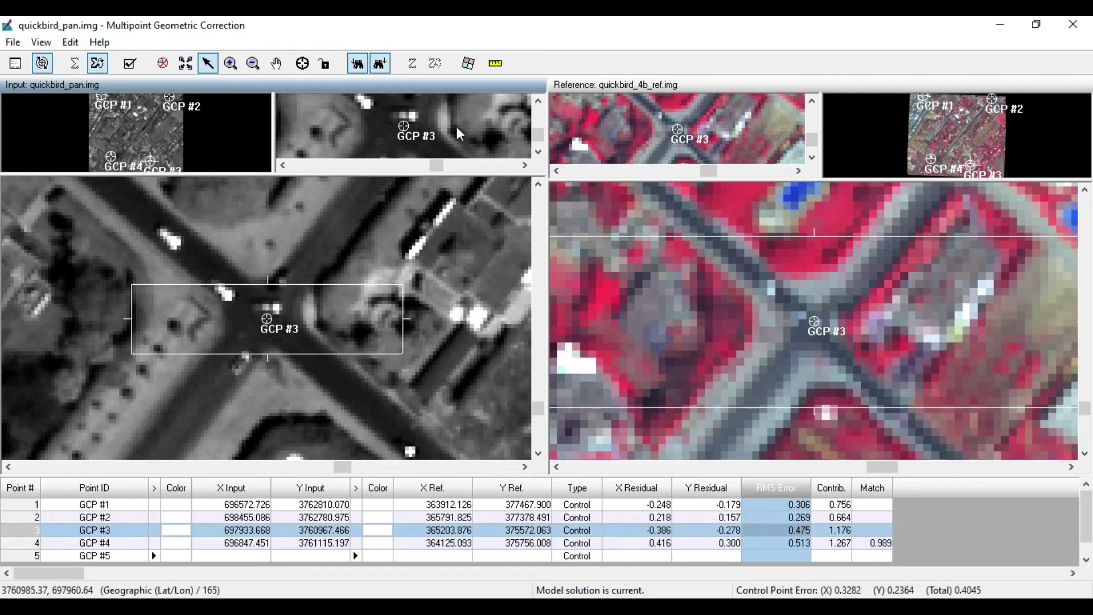
Start resampling the input image and set the output file to quickbird_cor.img in the correction_geometrique folder
left_click(468, 65)
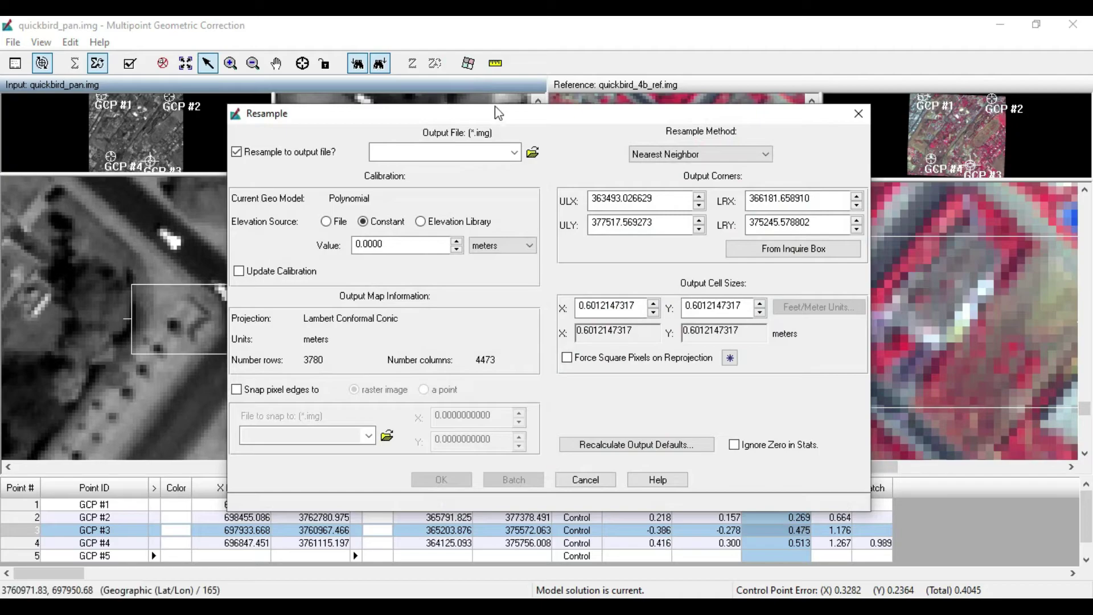
left_click_drag(495, 111, 481, 107)
left_click(519, 147)
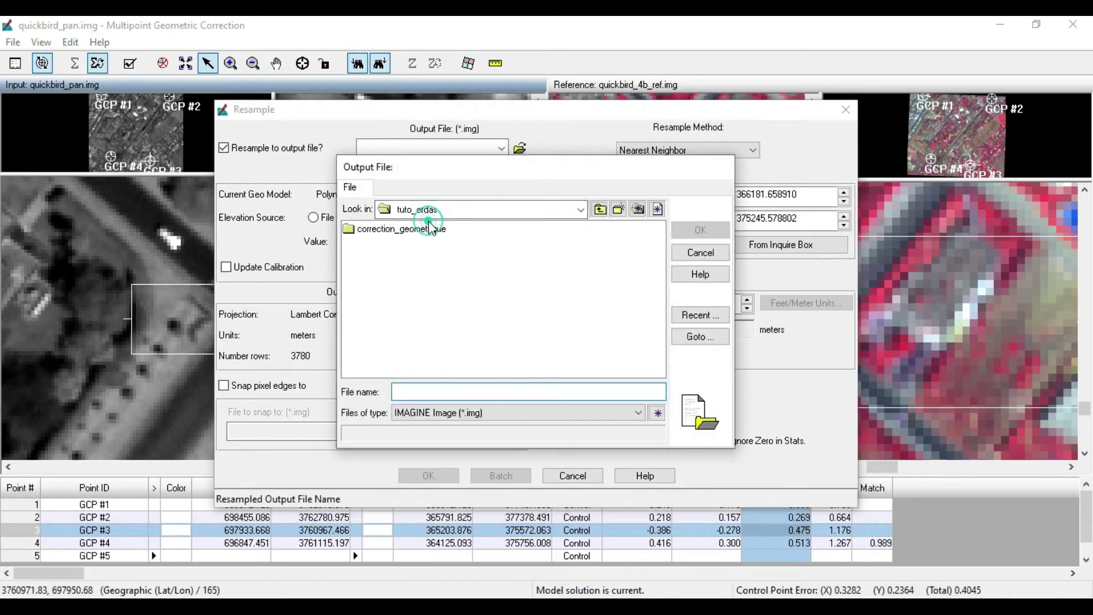
double_click(428, 229)
left_click(413, 244)
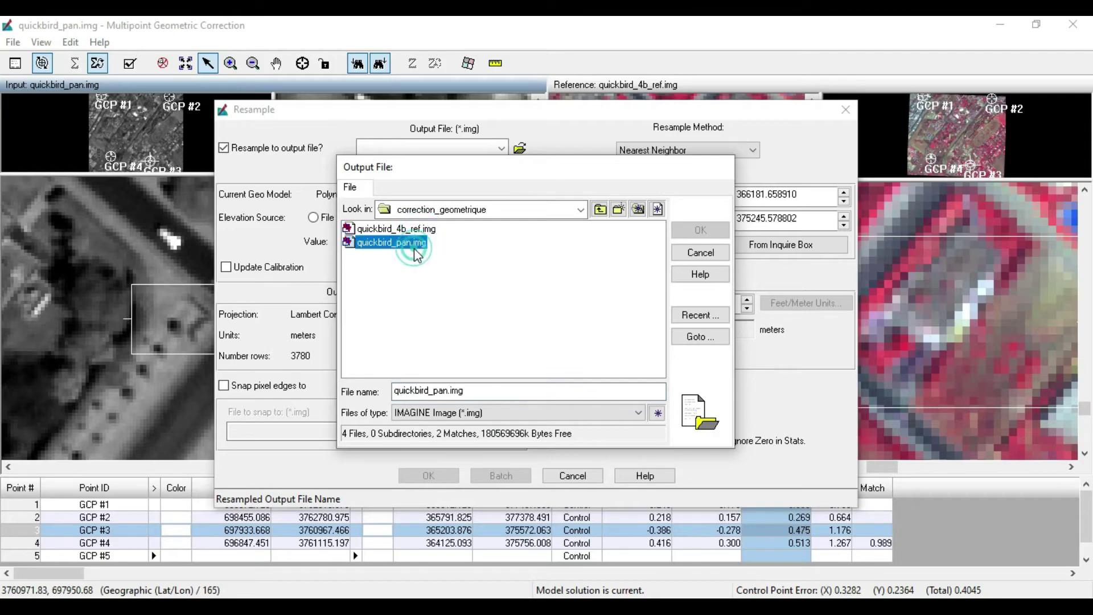
left_click(448, 392)
key("BackSpace")
key("BackSpace")
key("BackSpace")
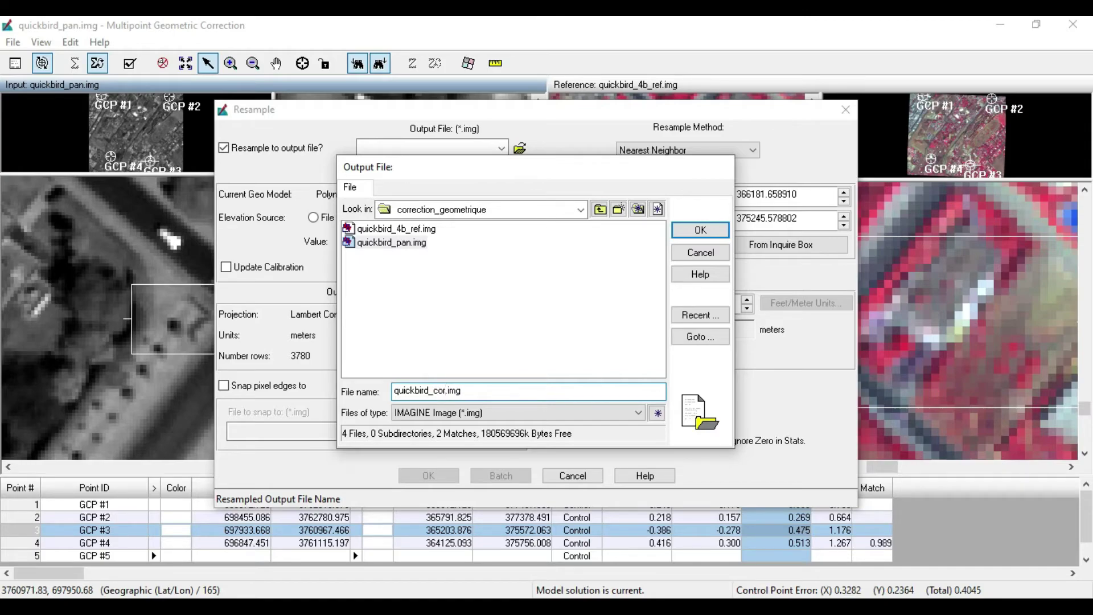
left_click(701, 231)
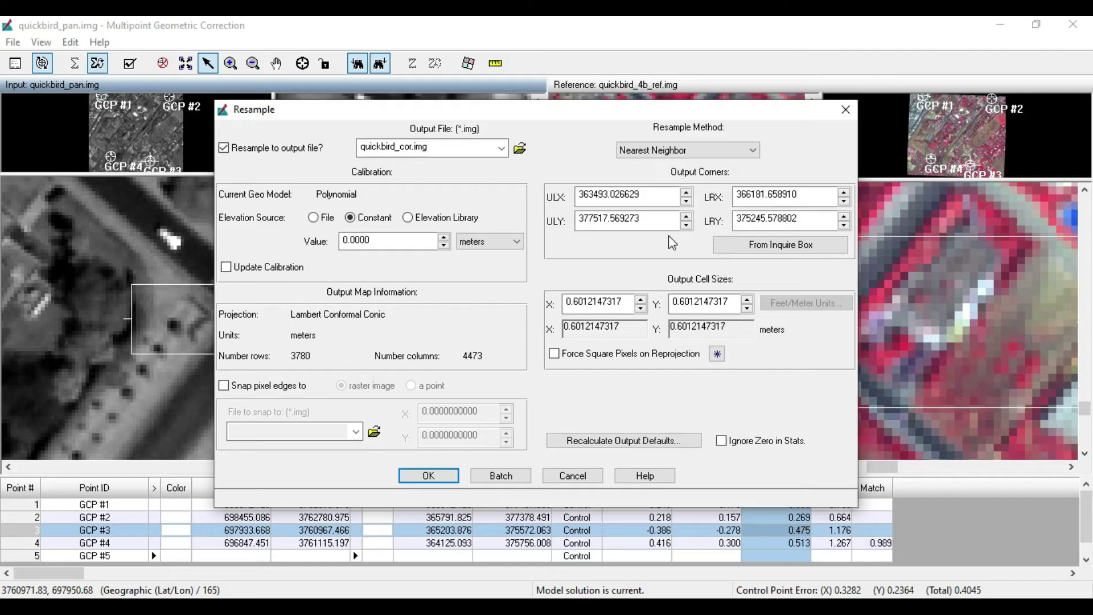
Run the resampling with the Nearest Neighbor method and zeros ignored in the statistics, and dismiss the process list once it is done
left_click(750, 152)
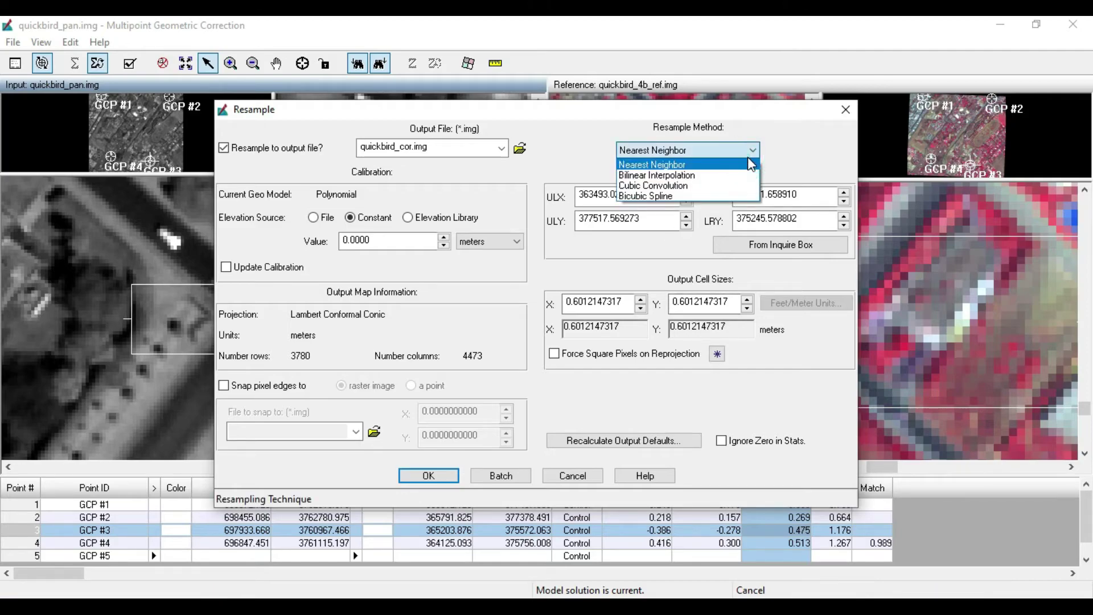
left_click(729, 162)
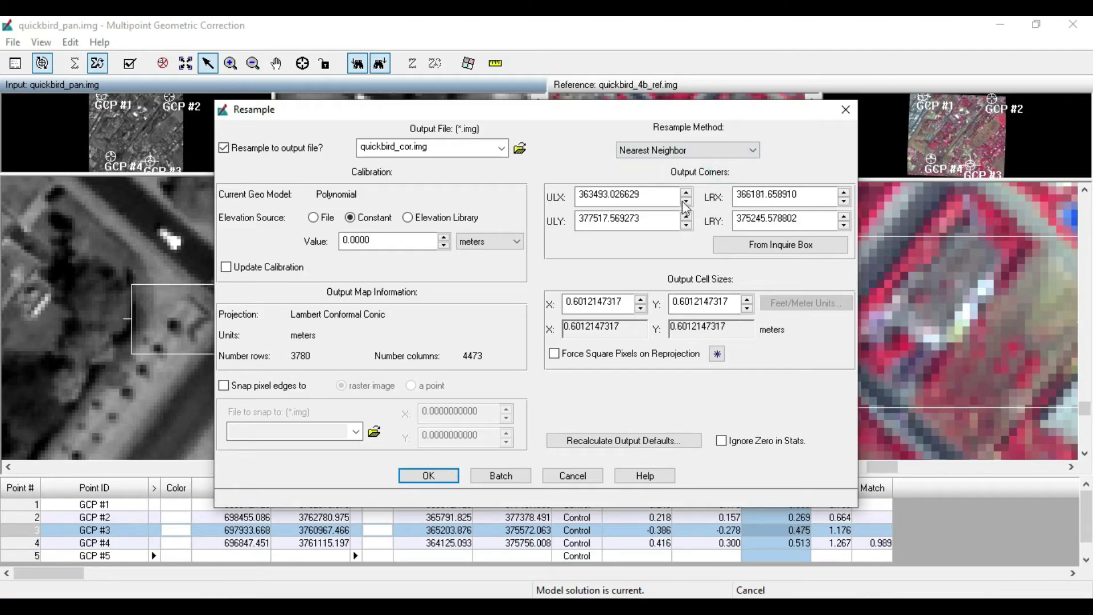
left_click(721, 443)
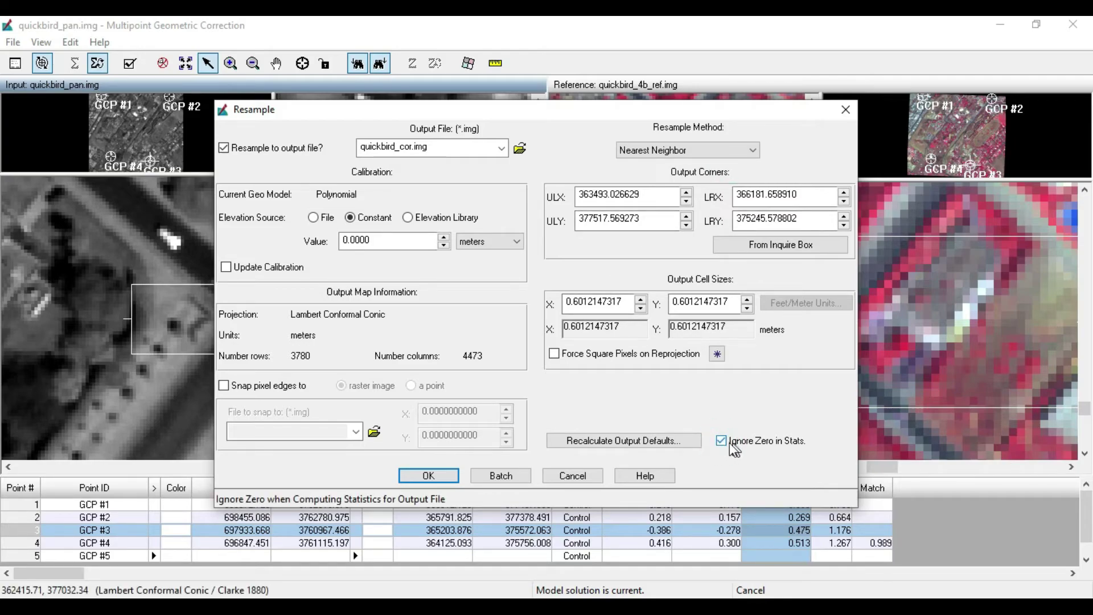
left_click(449, 479)
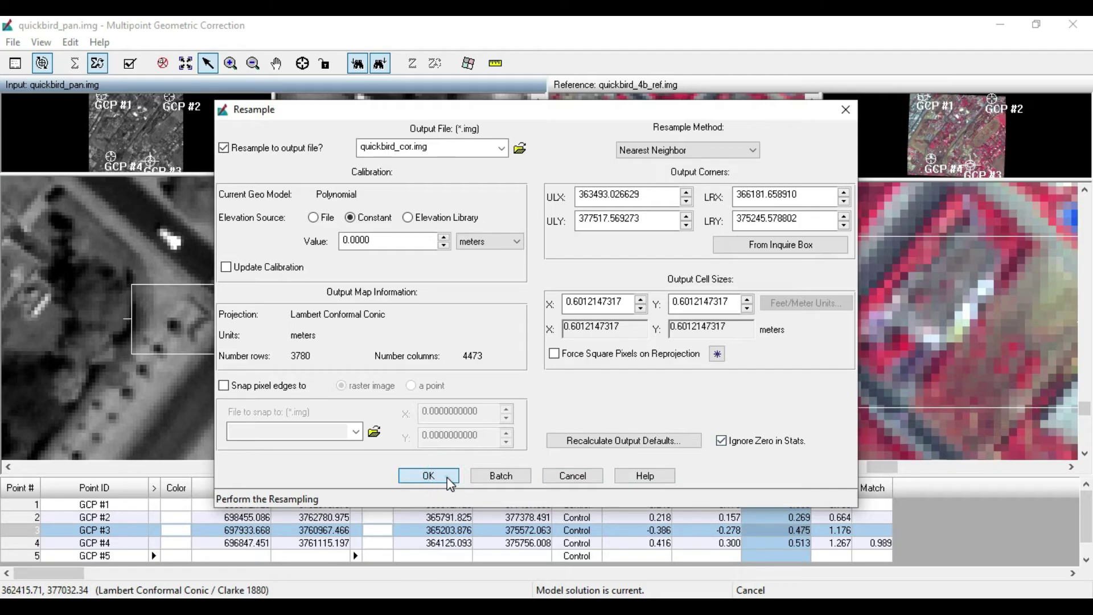
left_click(450, 481)
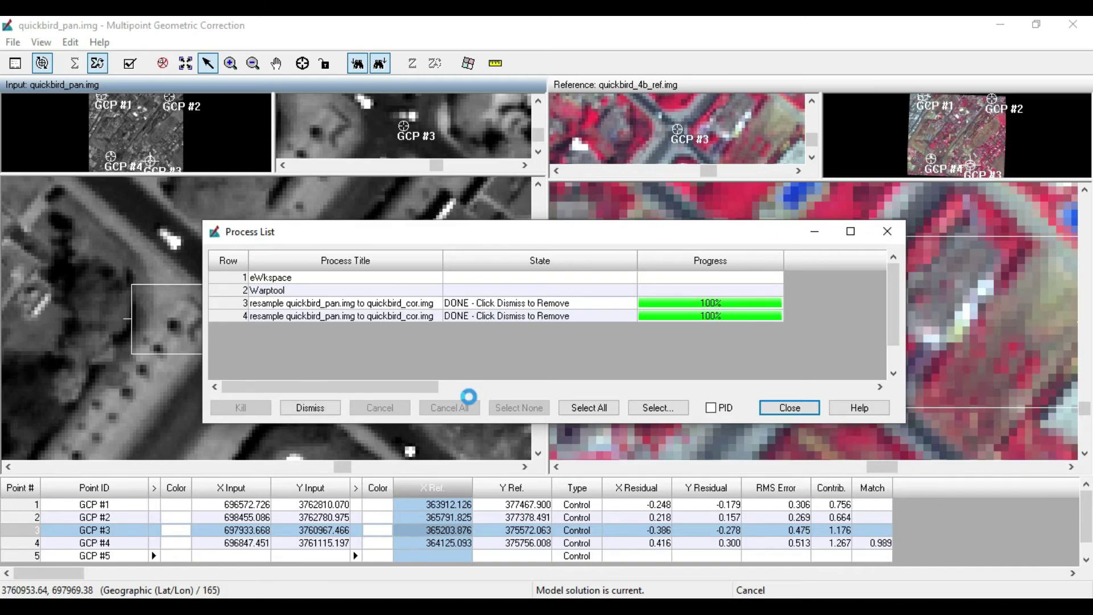
left_click(795, 407)
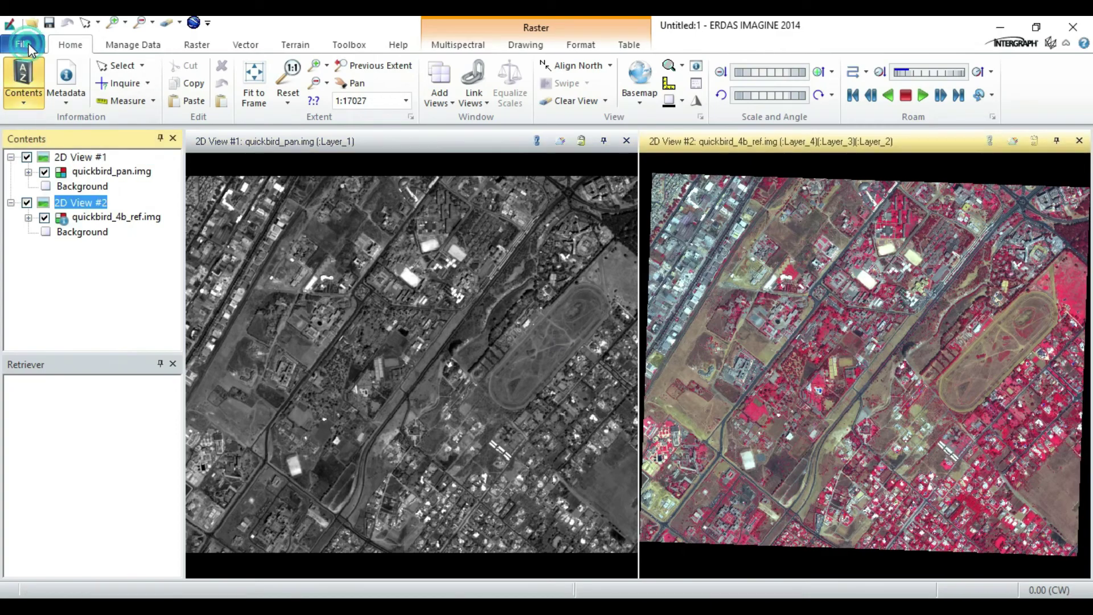
Close the 2D view of quickbird_pan.img in the main ERDAS IMAGINE window, keeping only the reference view
left_click(26, 43)
left_click(26, 43)
left_click(83, 159)
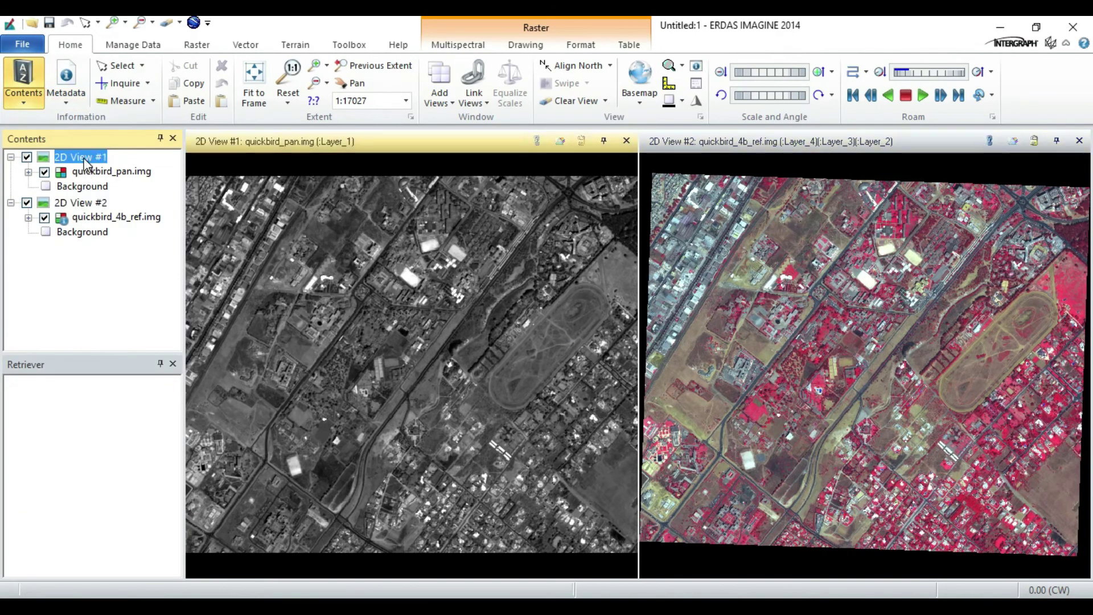
right_click(84, 161)
left_click(626, 141)
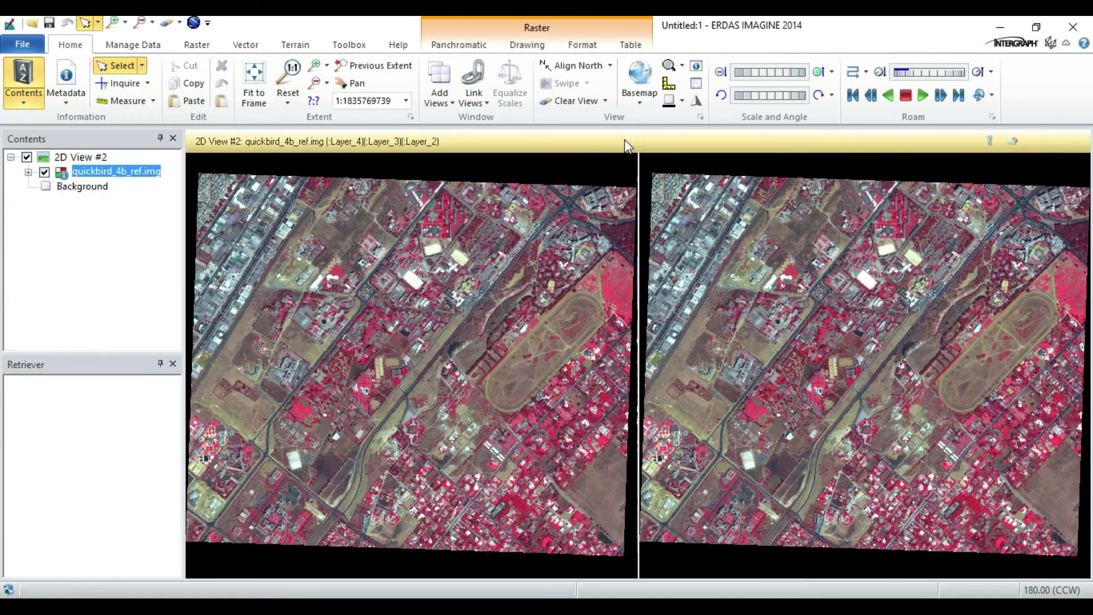
Add quickbird_cor.img from the correction_geometrique folder over quickbird_4b_ref.img in 2D View #2
left_click(74, 158)
left_click(22, 44)
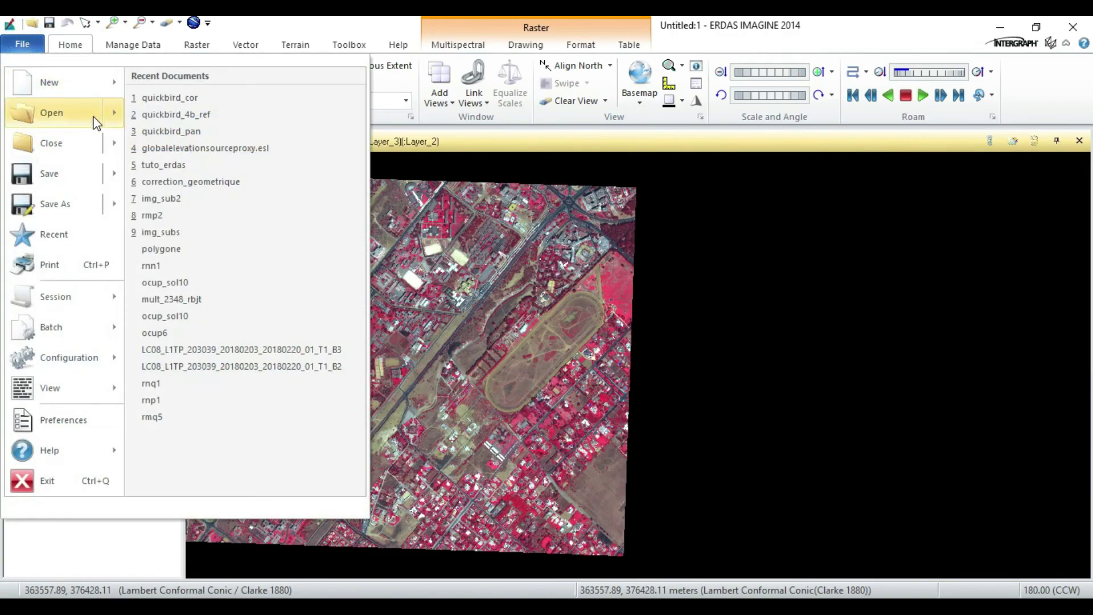
left_click(97, 122)
double_click(405, 229)
left_click(428, 244)
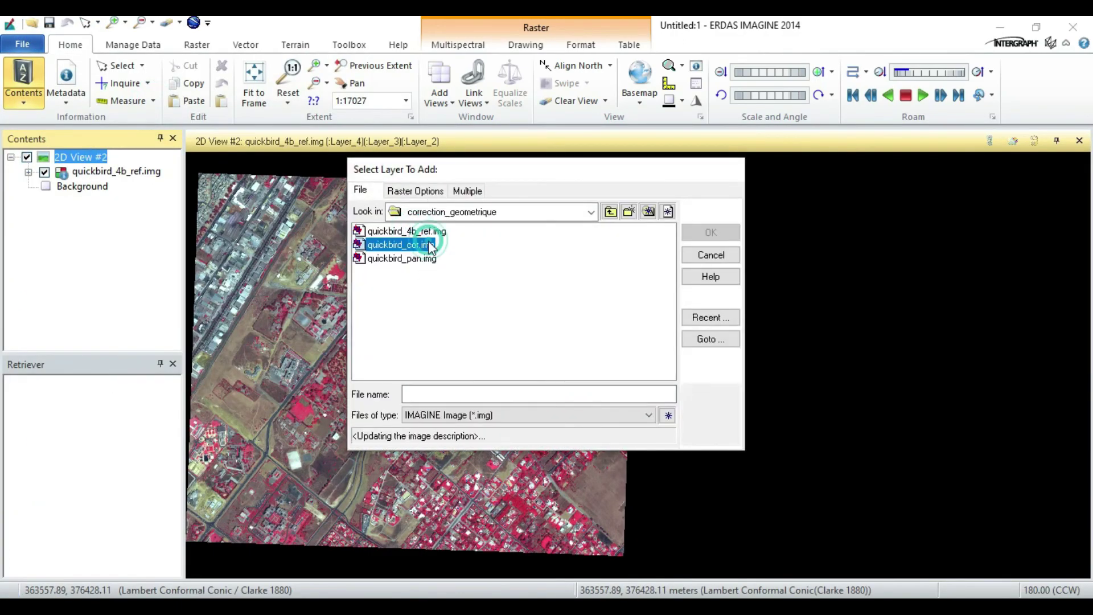
left_click(710, 232)
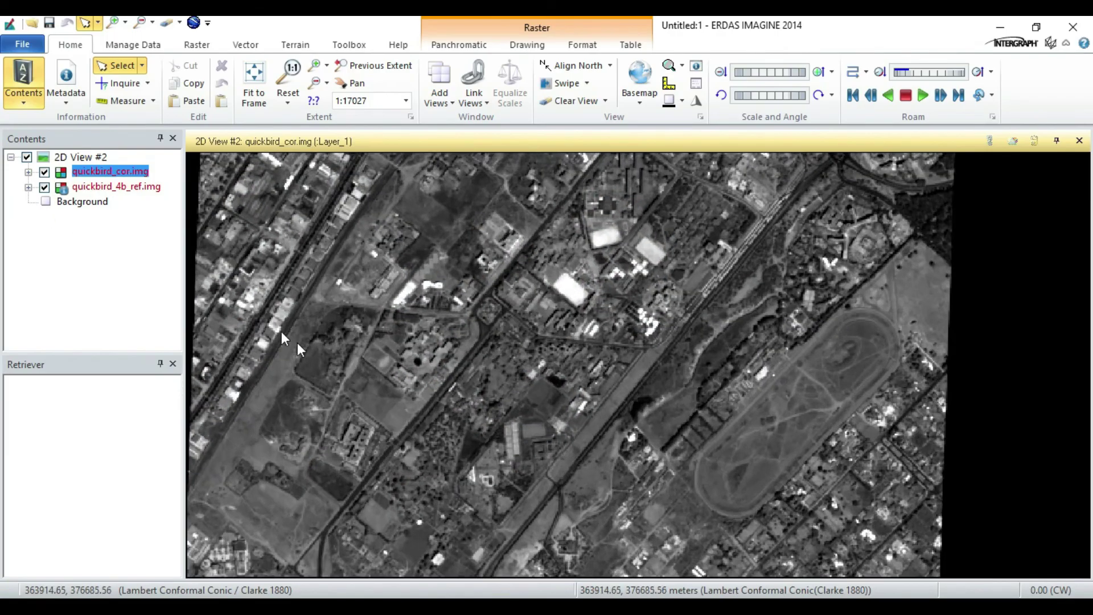
Check the alignment around the bright rectangular field by hiding and showing quickbird_cor.img over the reference image
scroll(559, 334, "up", 6)
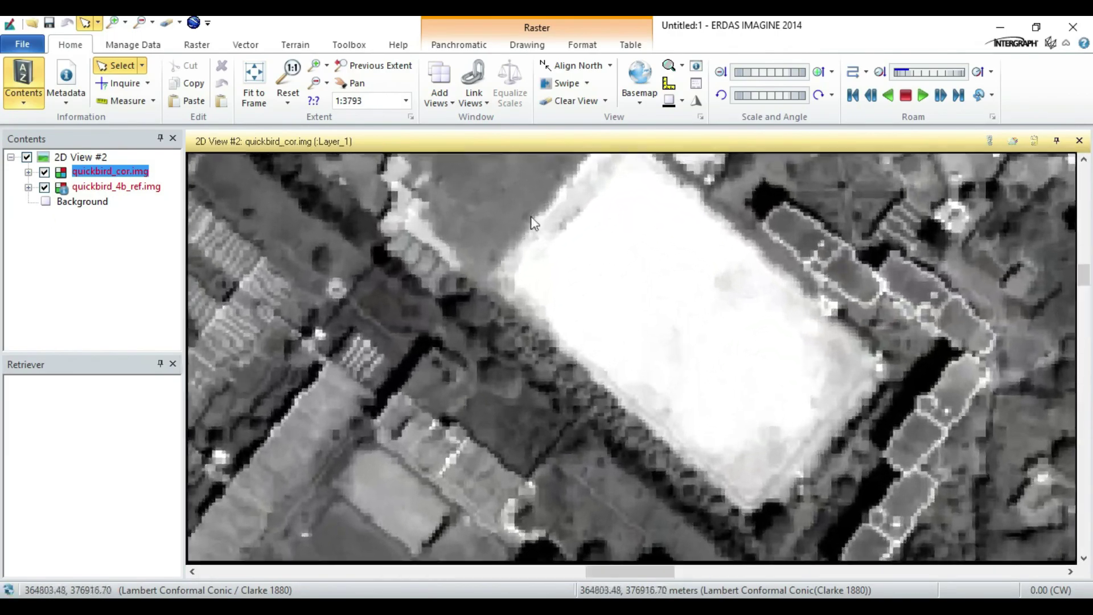
left_click(44, 172)
left_click(44, 172)
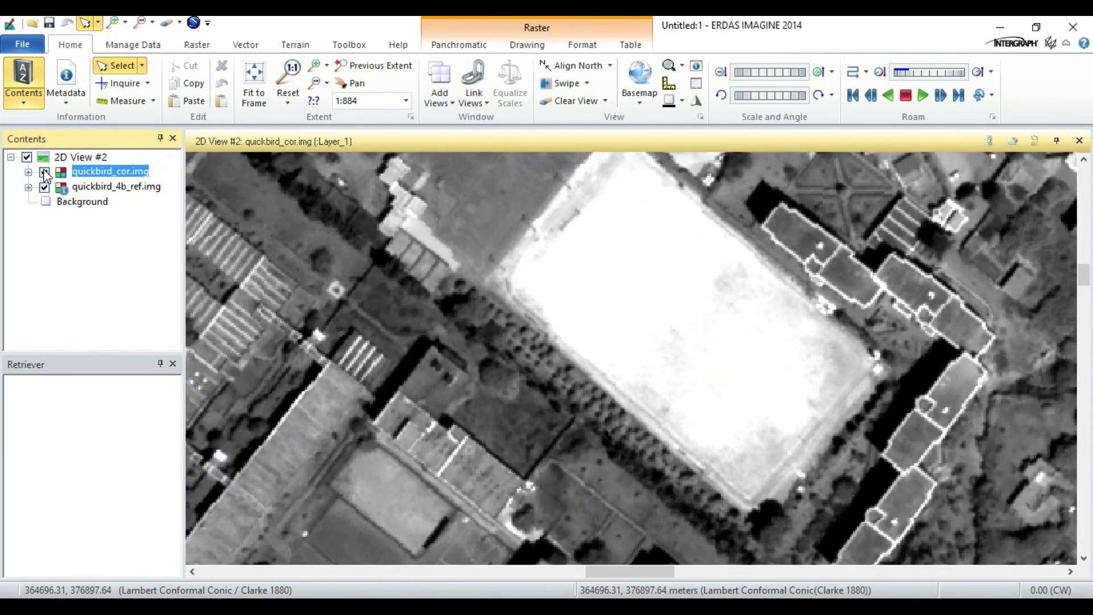
left_click(44, 172)
left_click(45, 172)
scroll(357, 401, "down", 1)
scroll(357, 398, "down", 2)
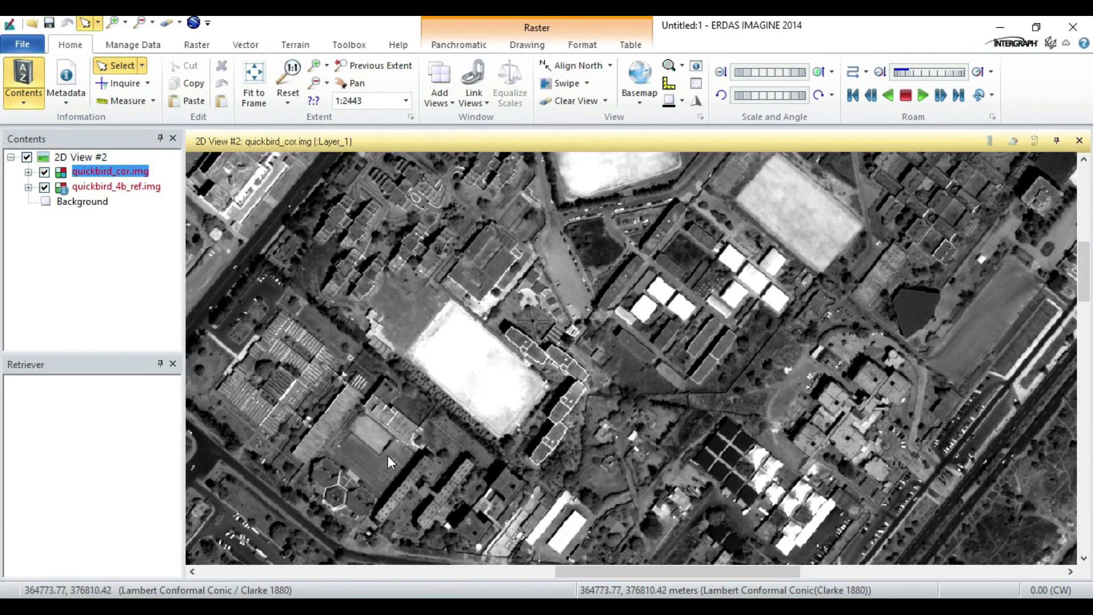
Place the inquire cursor at about X 364766, Y 376812 and toggle quickbird_cor.img to compare that spot with the reference image
left_click(117, 83)
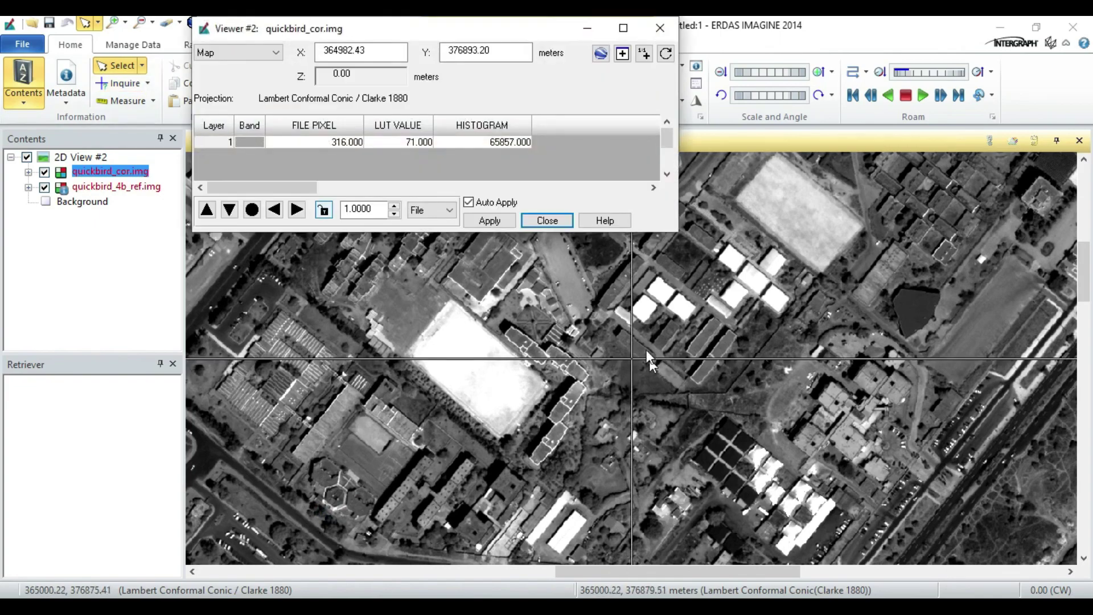
left_click_drag(631, 358, 378, 453)
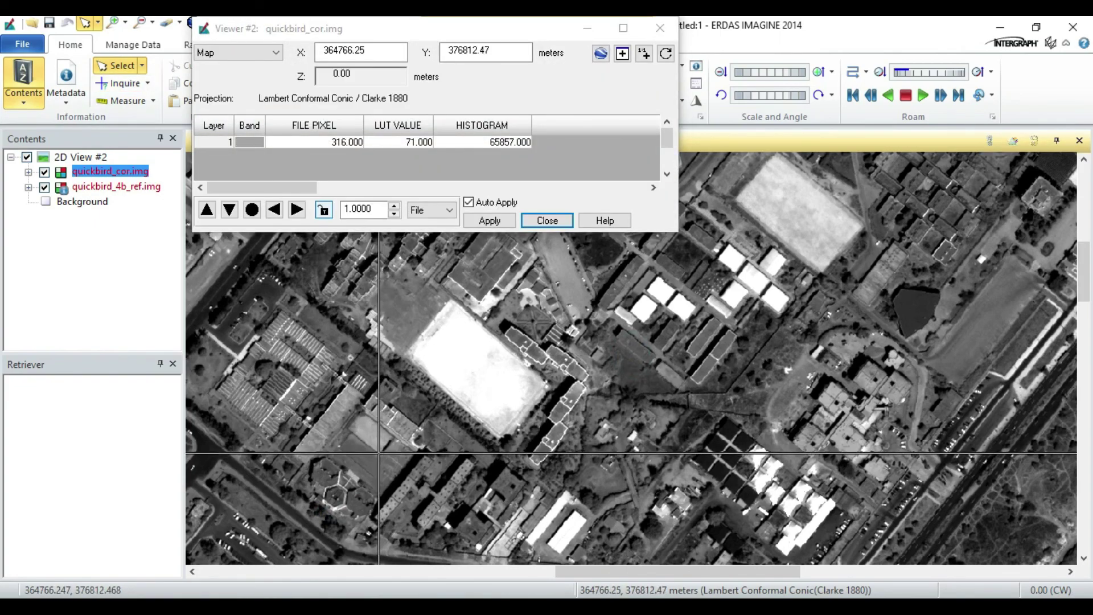
left_click(44, 172)
left_click(44, 172)
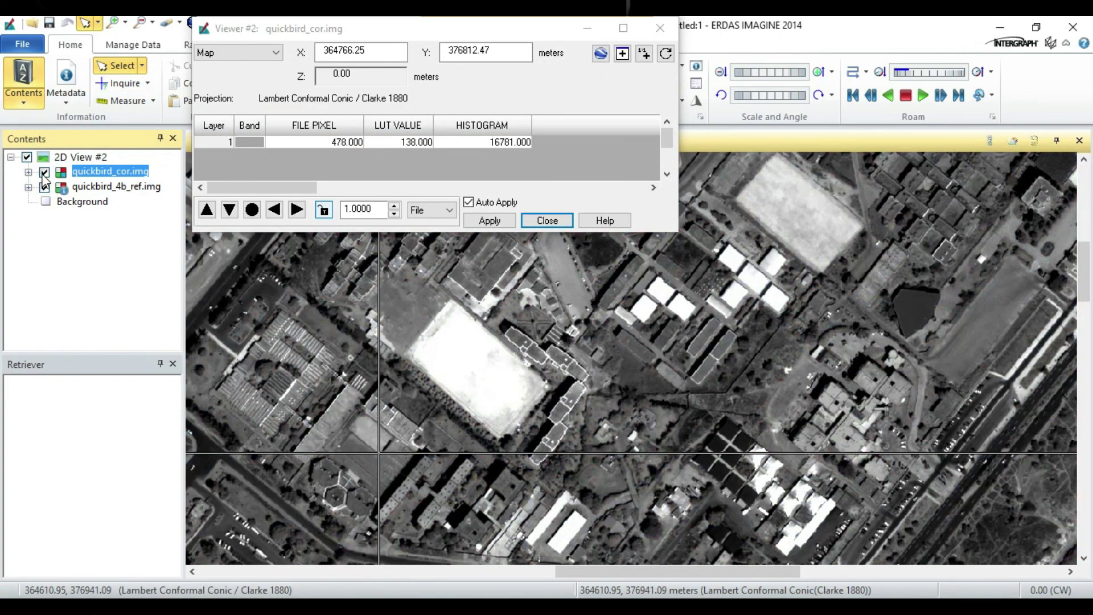